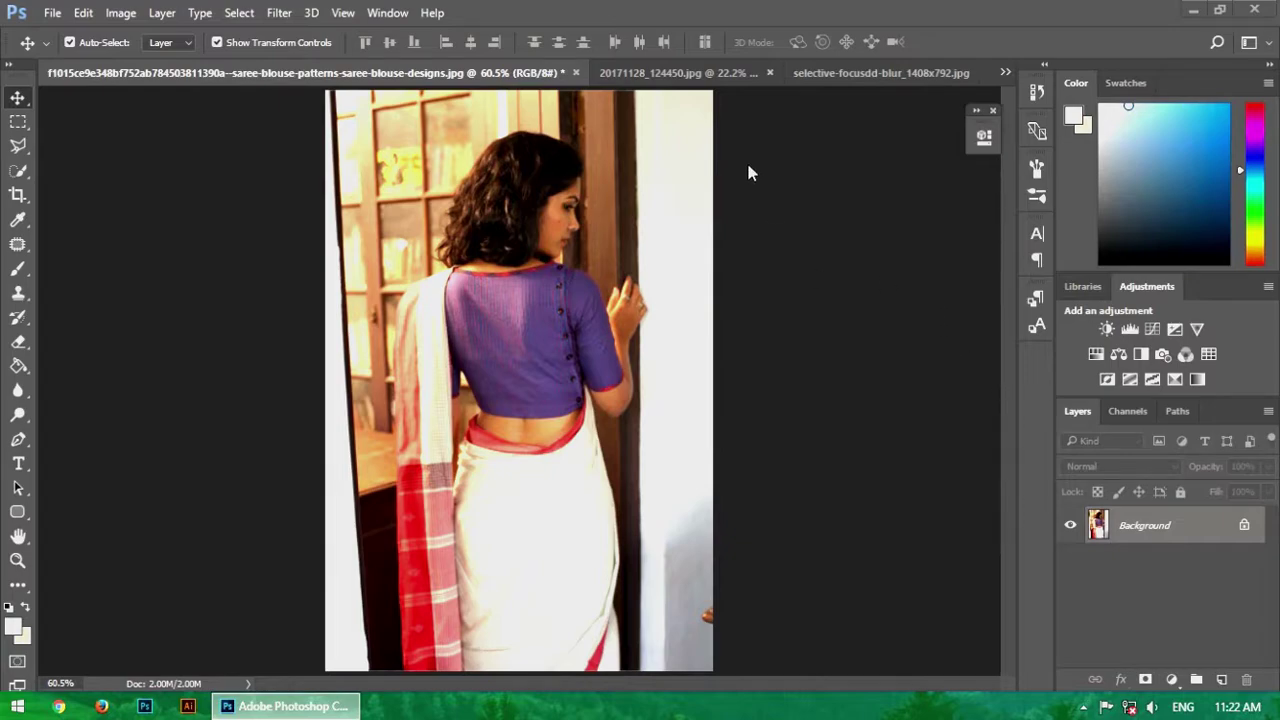
- Look over the man-on-path photo 20171128_124450.jpg, fitted to the window and zoomed
left_click(672, 72)
key("ctrl+0")
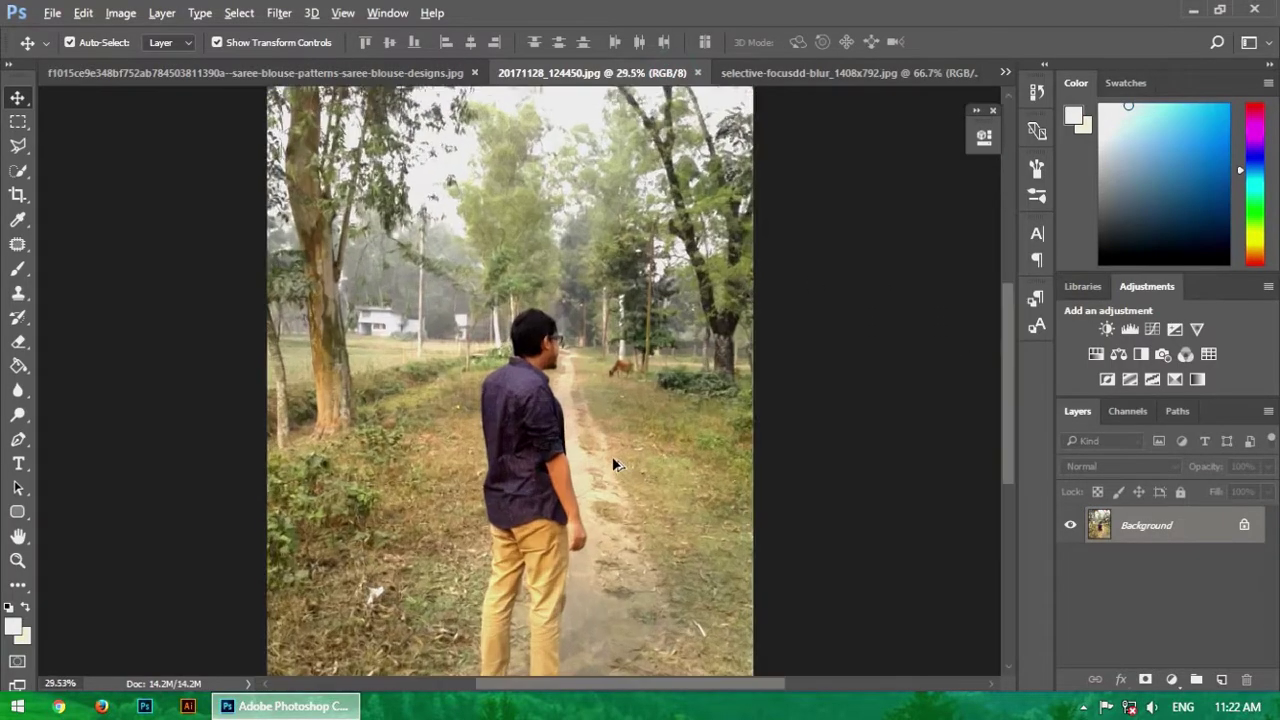
scroll(522, 404, "down", 2)
scroll(520, 370, "up", 1, "alt")
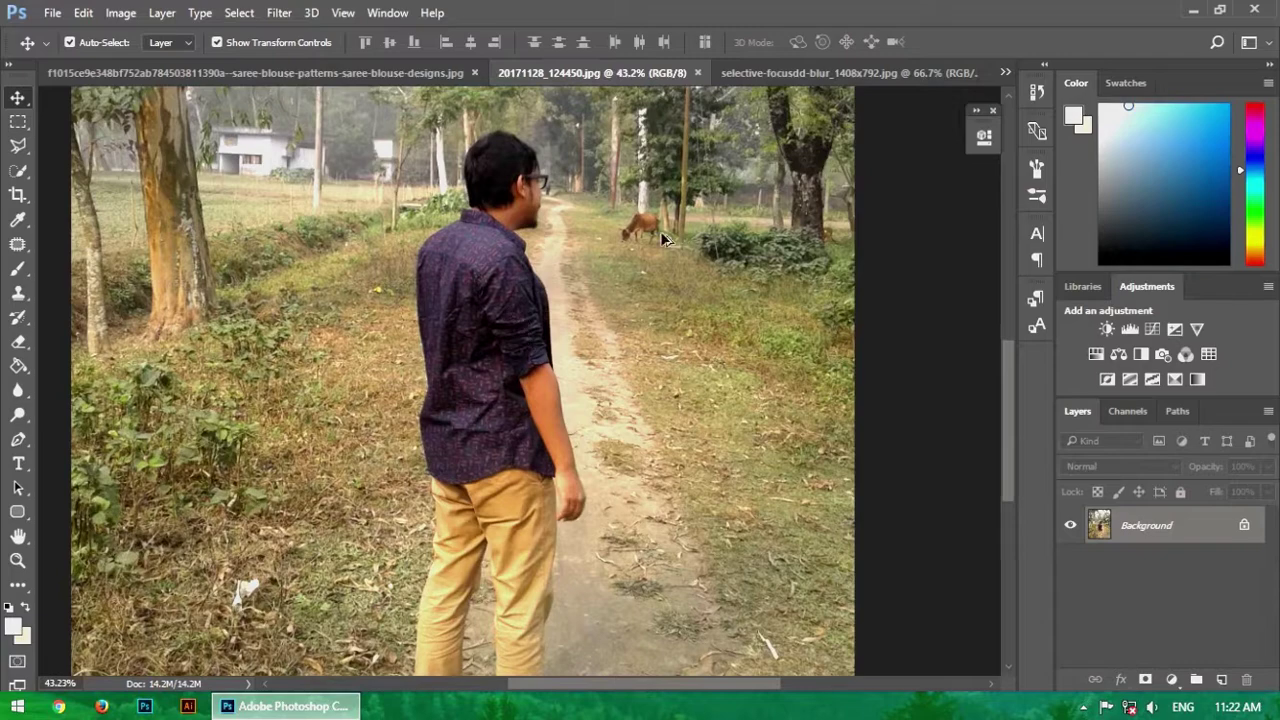
- Bring up the powder-burst image selective-focusdd-blur_1408x792.jpg and zoom around it
left_click(865, 74)
scroll(451, 355, "down", 1, "alt")
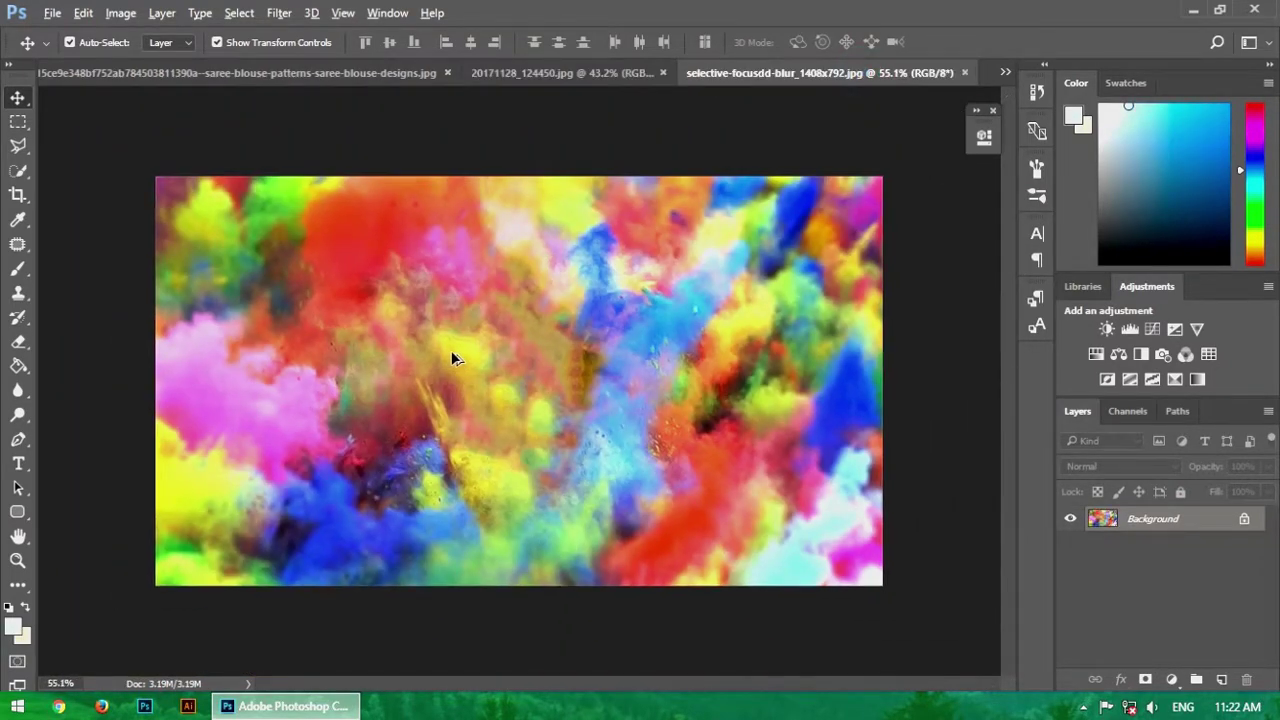
scroll(480, 346, "up", 2, "alt")
scroll(505, 300, "down", 1, "alt")
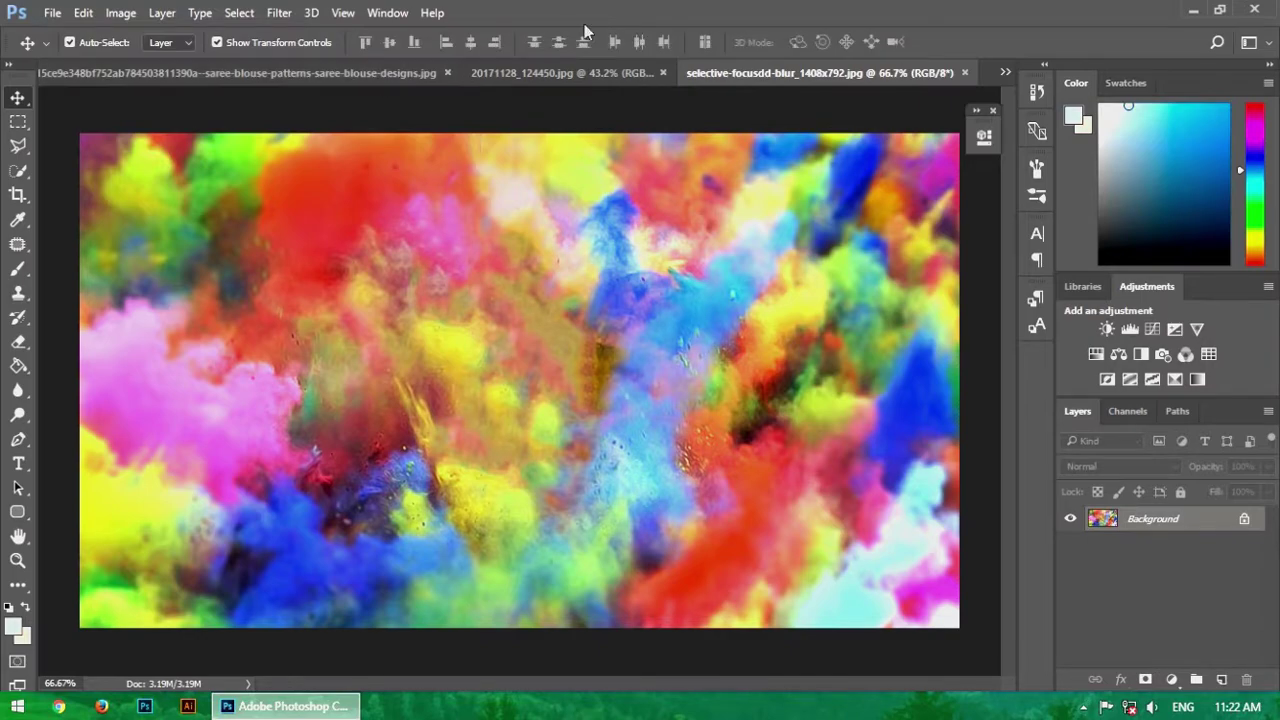
- Switch to the saree photo and pick the Quick Selection Tool
left_click(500, 73)
left_click(343, 74)
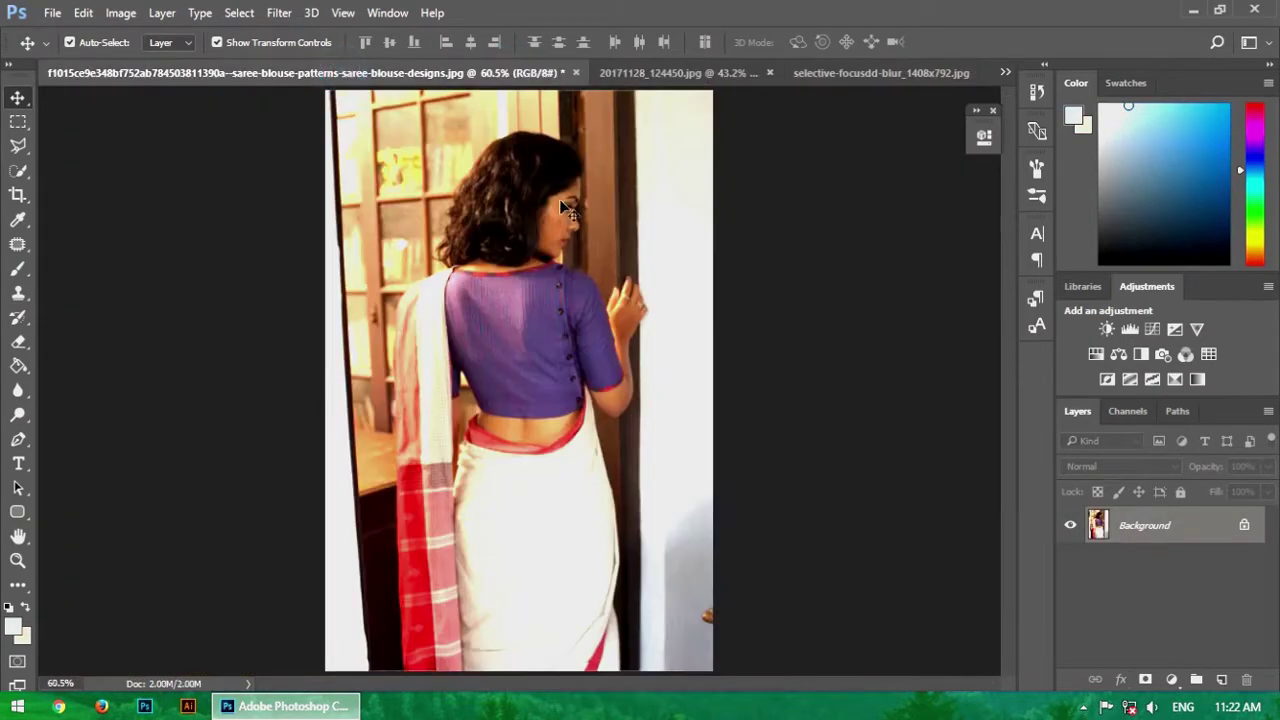
scroll(672, 250, "up", 3)
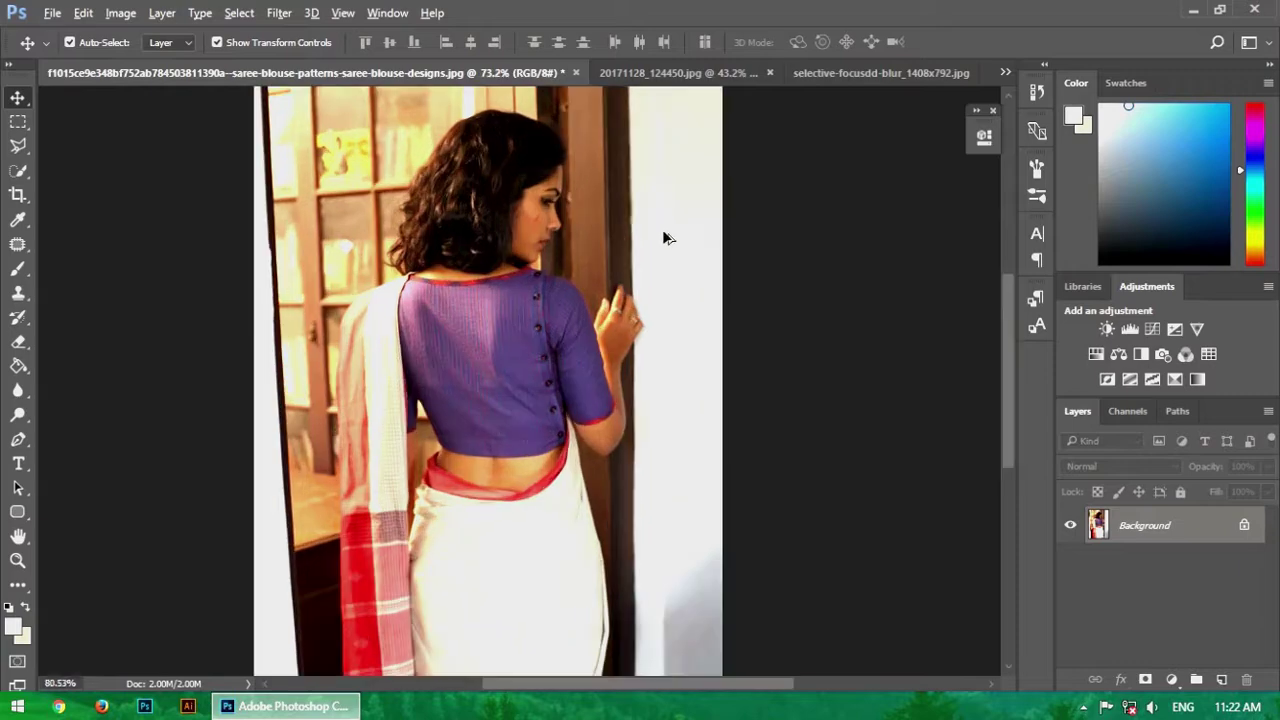
left_click_drag(18, 170, 63, 166)
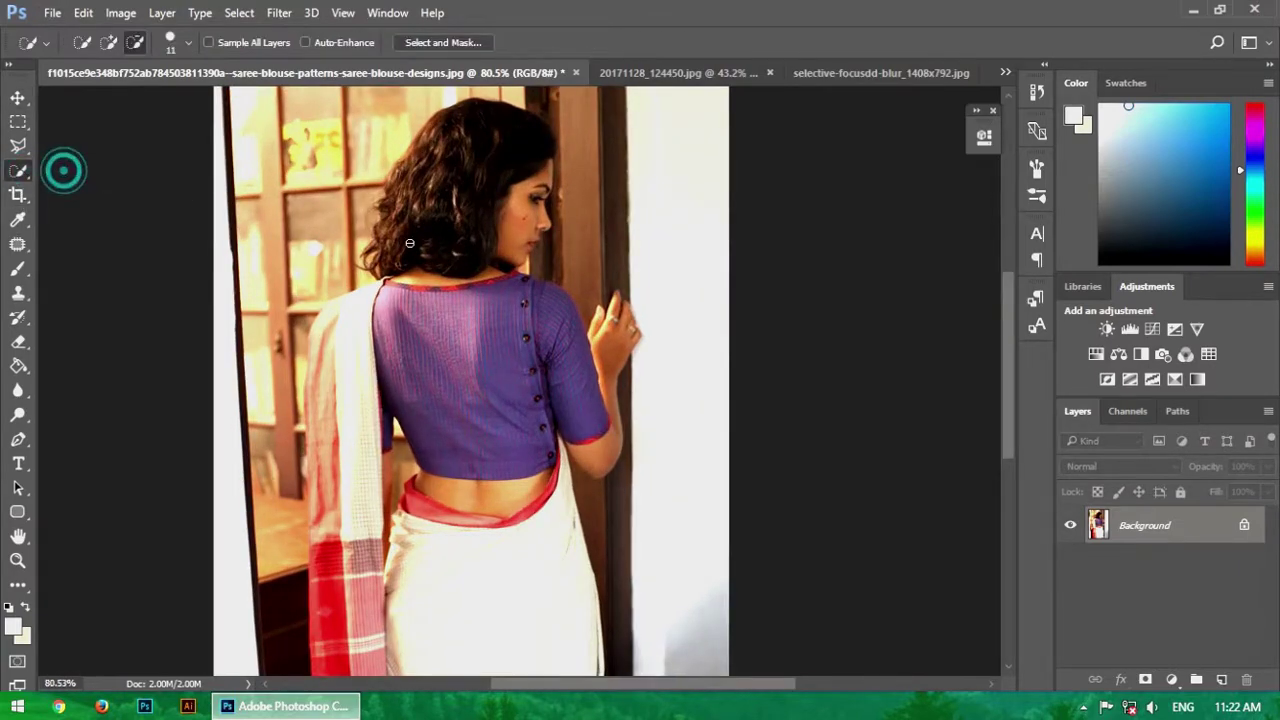
scroll(460, 200, "up", 2)
- Select the woman's hair, face and neck, trimming and re-adding hair edges
left_click_drag(488, 160, 473, 212)
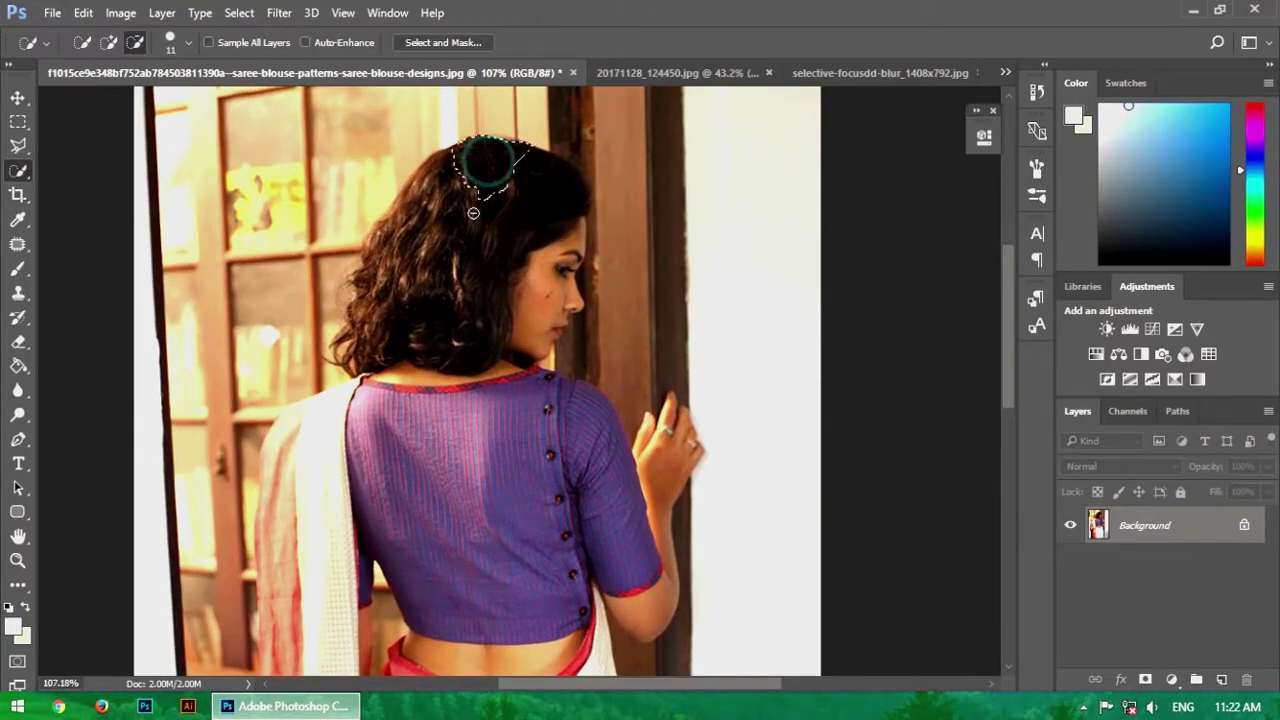
left_click_drag(400, 291, 396, 300)
left_click_drag(18, 172, 25, 174)
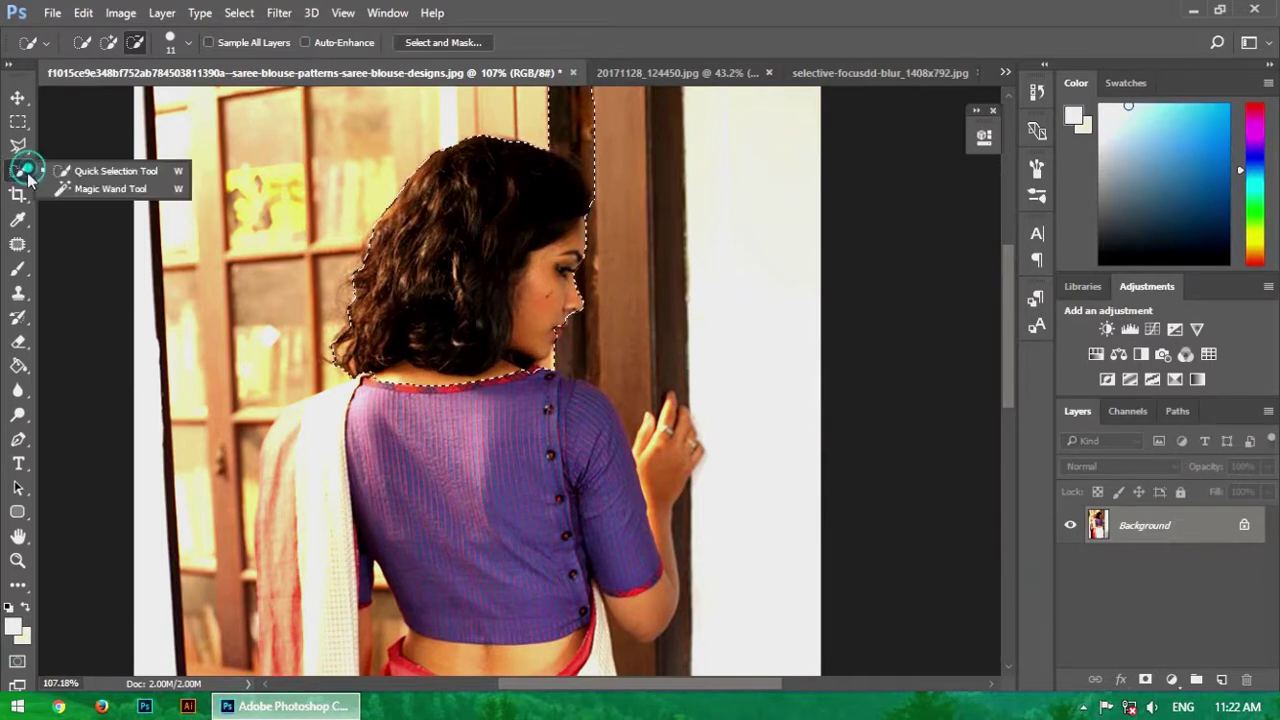
mouse_move(457, 232)
left_mouse_down()
mouse_move(467, 381)
mouse_move(457, 523)
left_mouse_up()
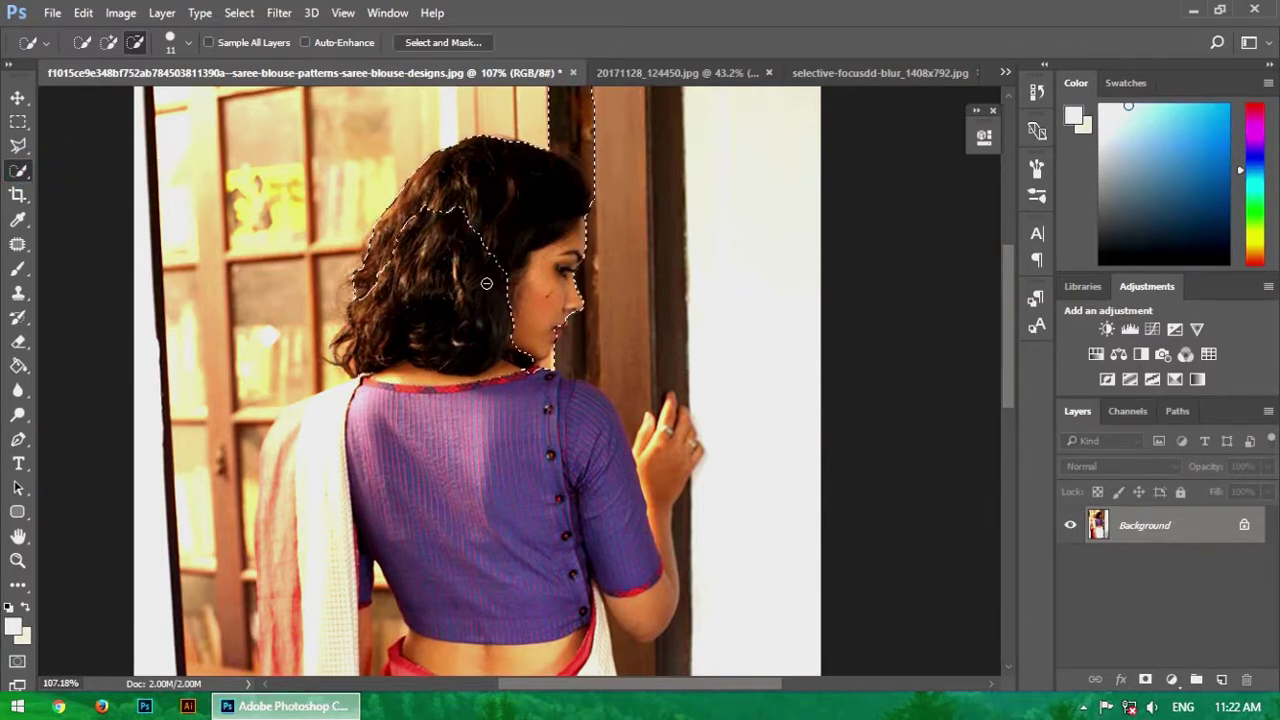
mouse_move(487, 283)
left_mouse_down()
mouse_move(465, 358)
mouse_move(481, 427)
left_mouse_up()
left_click(108, 42)
scroll(481, 427, "down", 2)
scroll(458, 144, "down", 1, "alt")
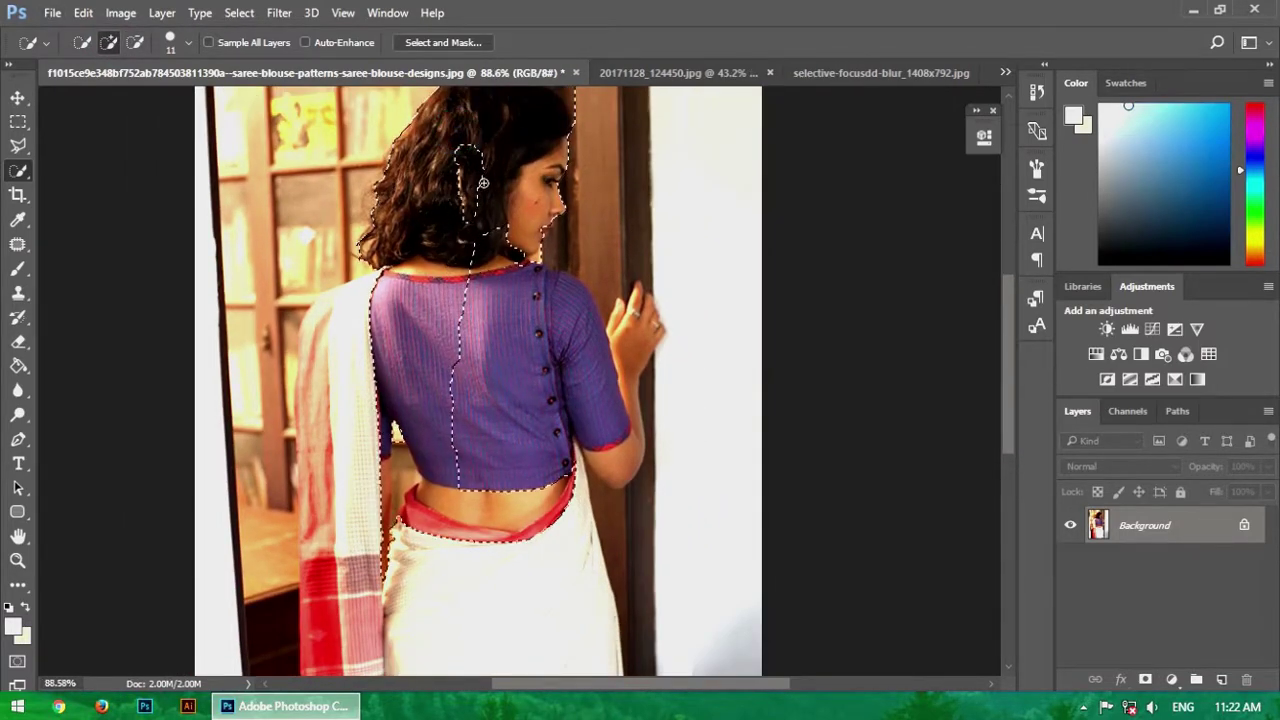
left_click(480, 145)
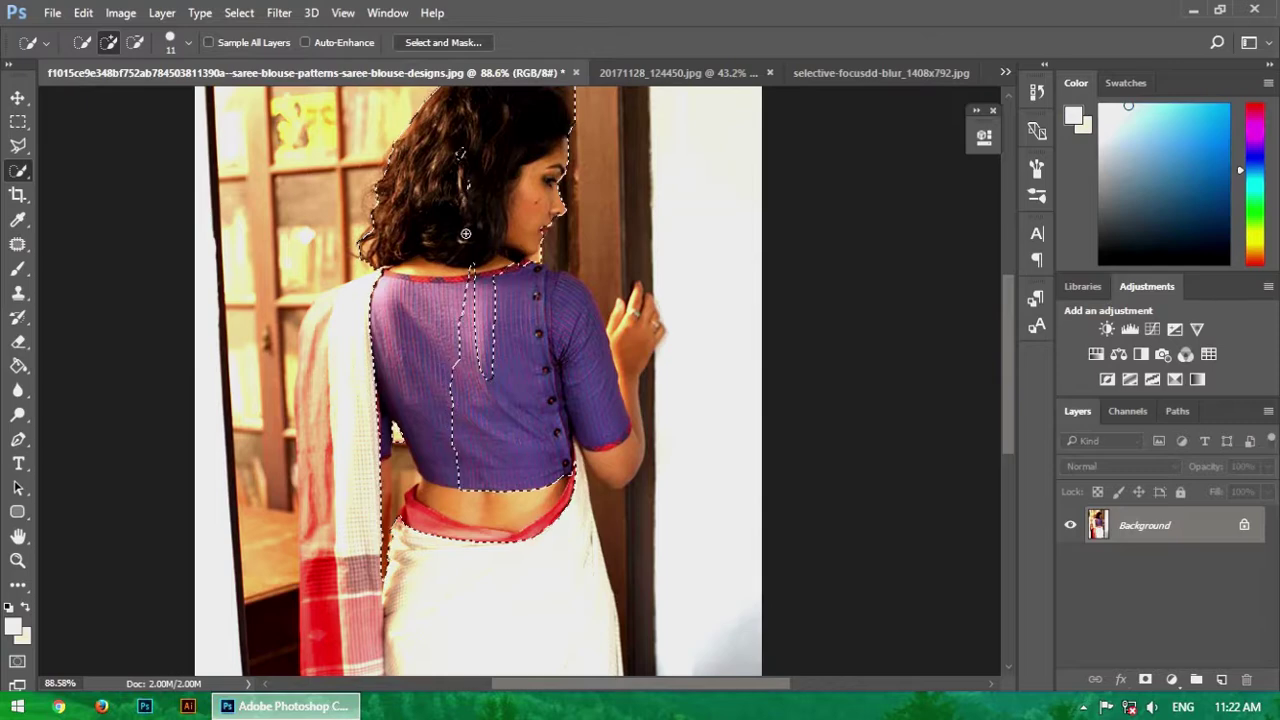
left_click(452, 150)
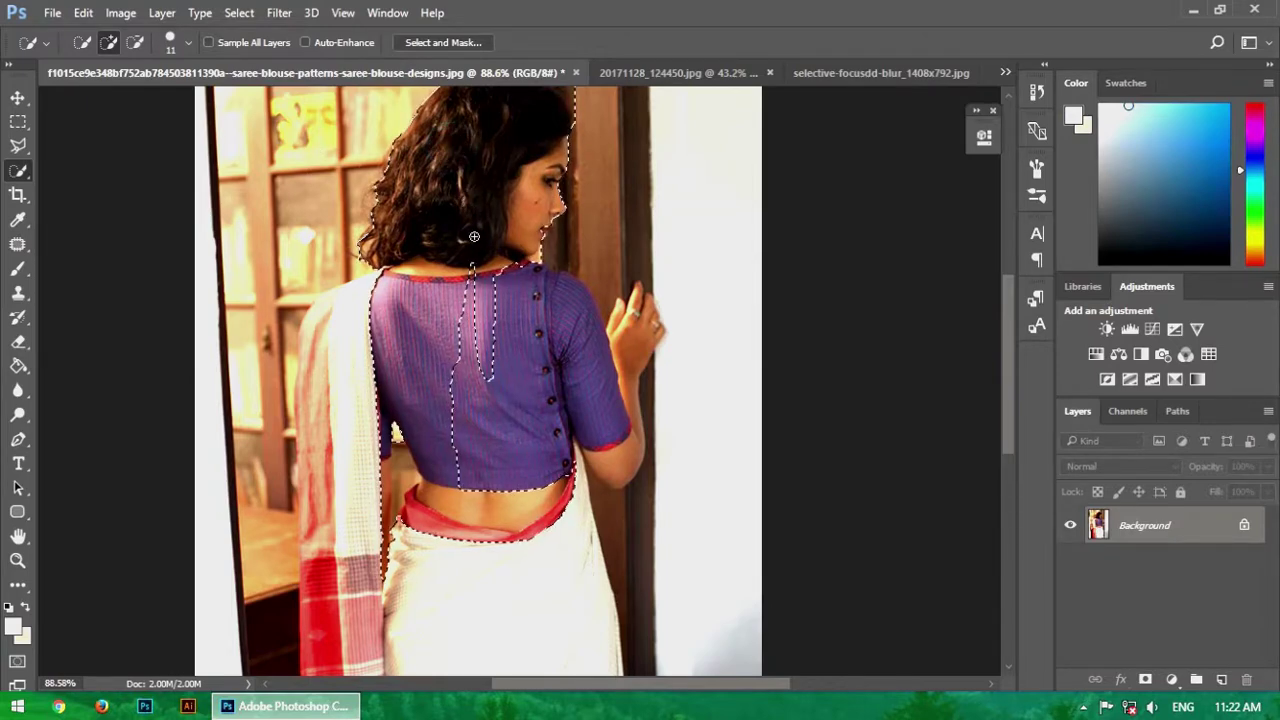
- Extend the selection over the white pallu, red border, lower saree and blouse back
scroll(474, 236, "down", 3)
left_click(378, 233)
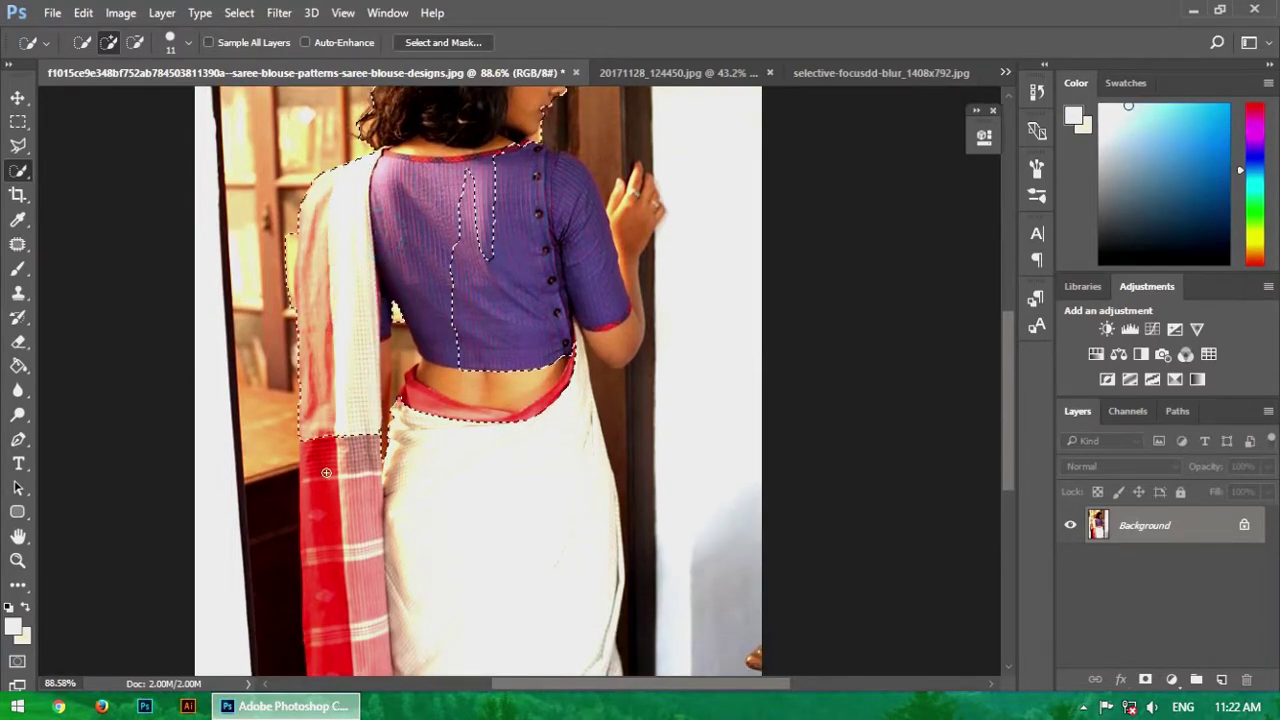
scroll(326, 472, "down", 4)
left_click(320, 362)
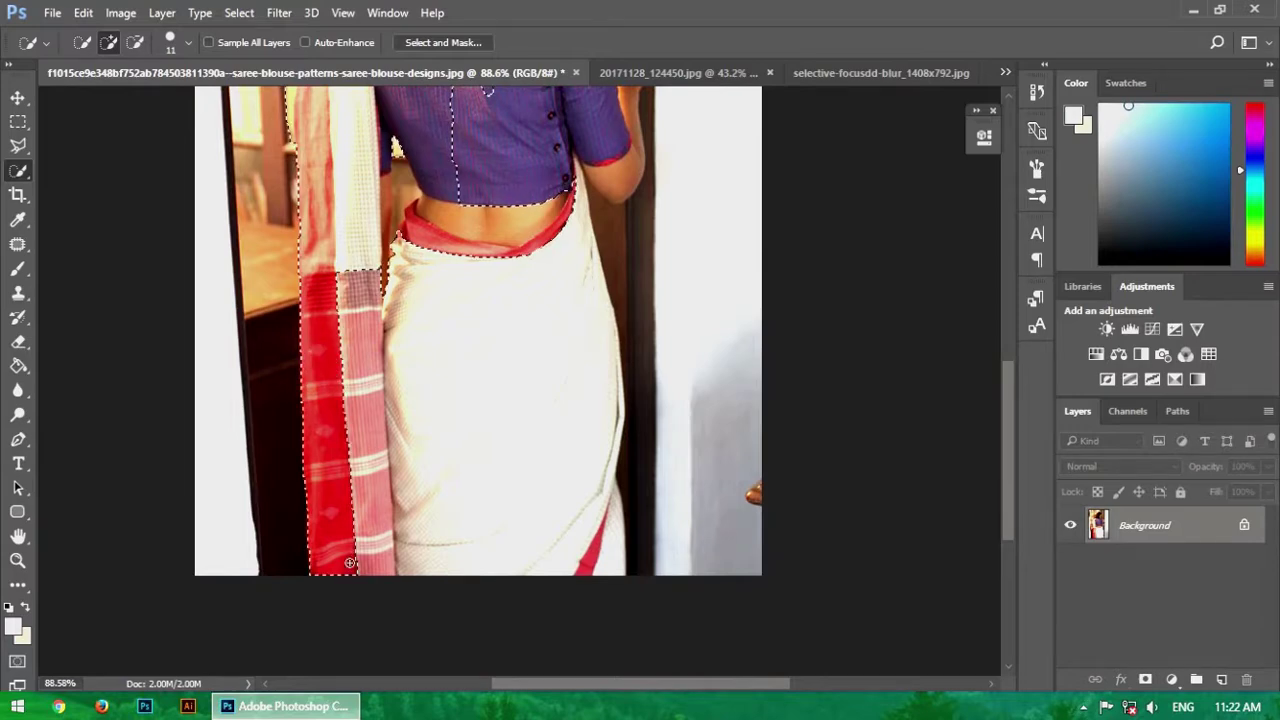
left_click(602, 557)
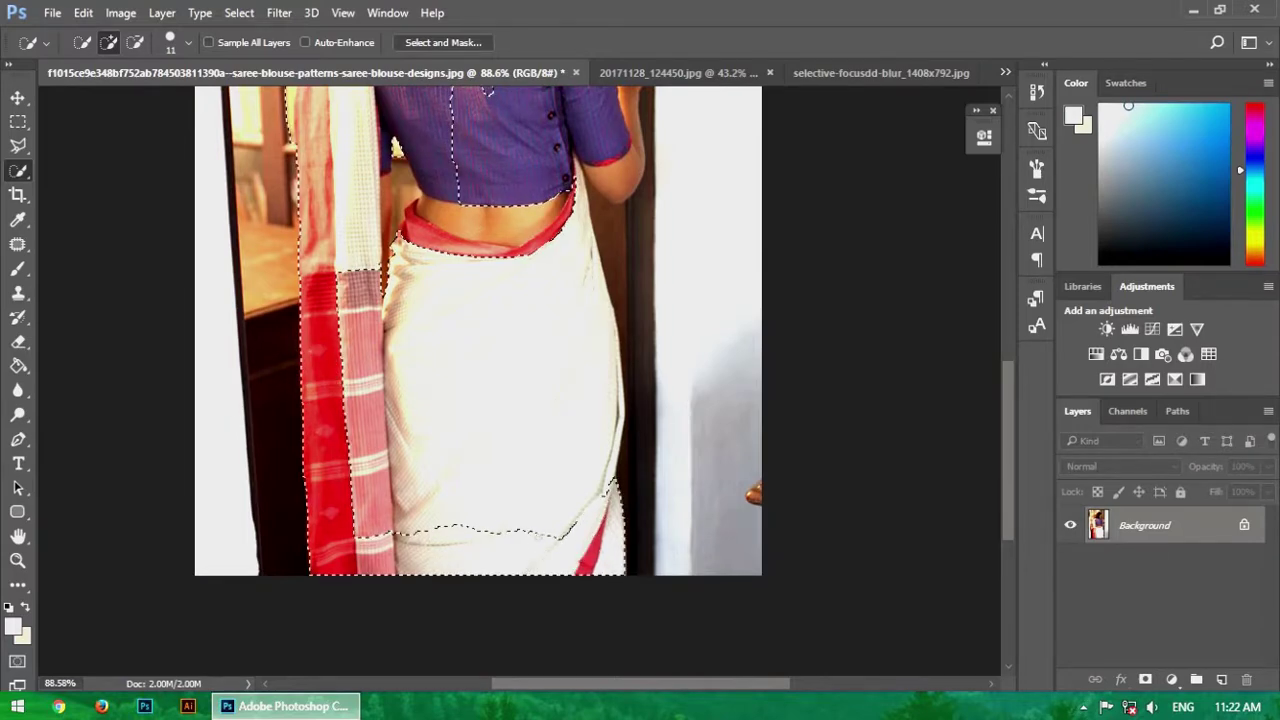
left_click(532, 540)
scroll(512, 335, "up", 4)
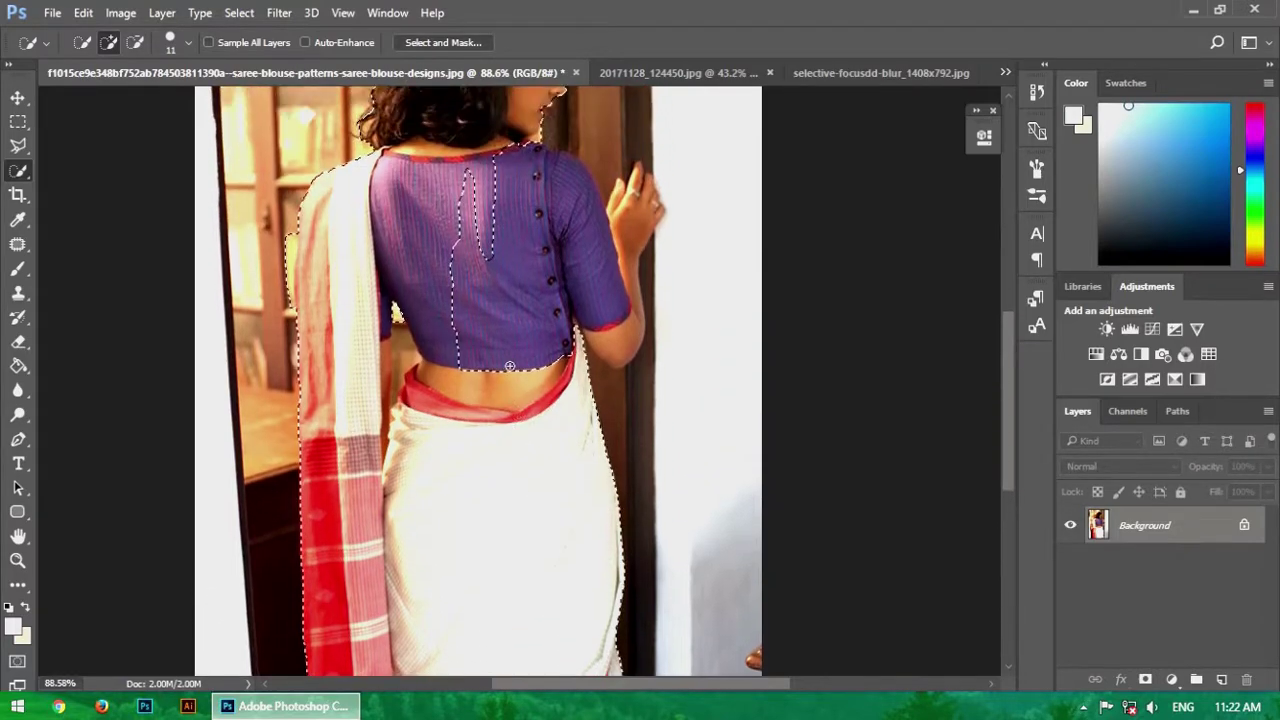
left_click(496, 203)
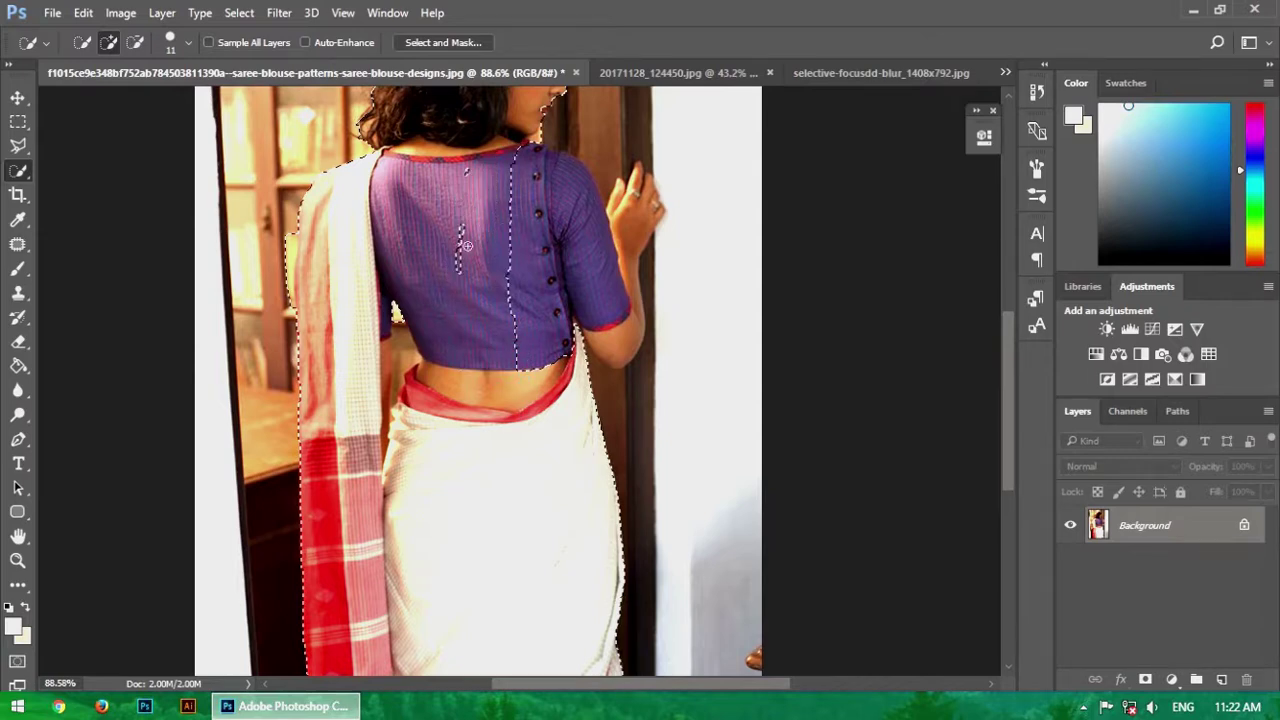
scroll(466, 245, "up", 2)
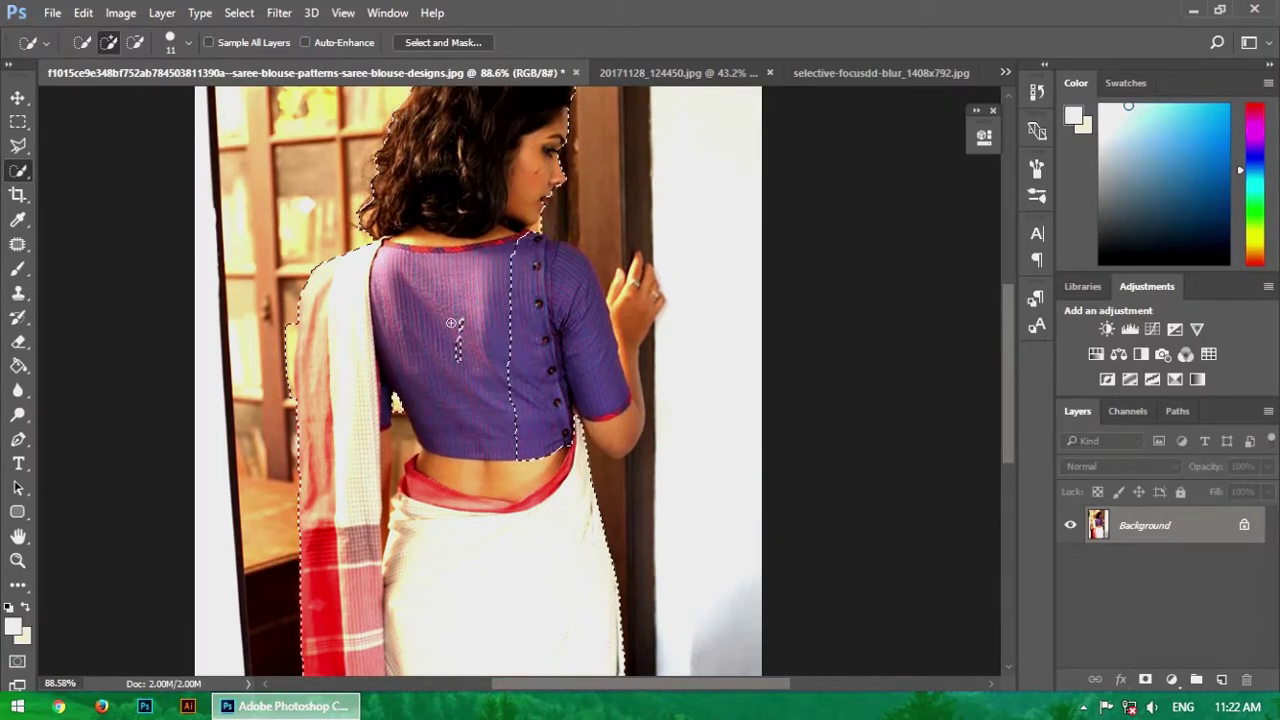
scroll(507, 360, "up", 1)
- Subtract the door frame from the selection and refine the edge beside the hand
mouse_move(497, 329)
left_mouse_down()
mouse_move(619, 407)
mouse_move(629, 366)
left_mouse_up()
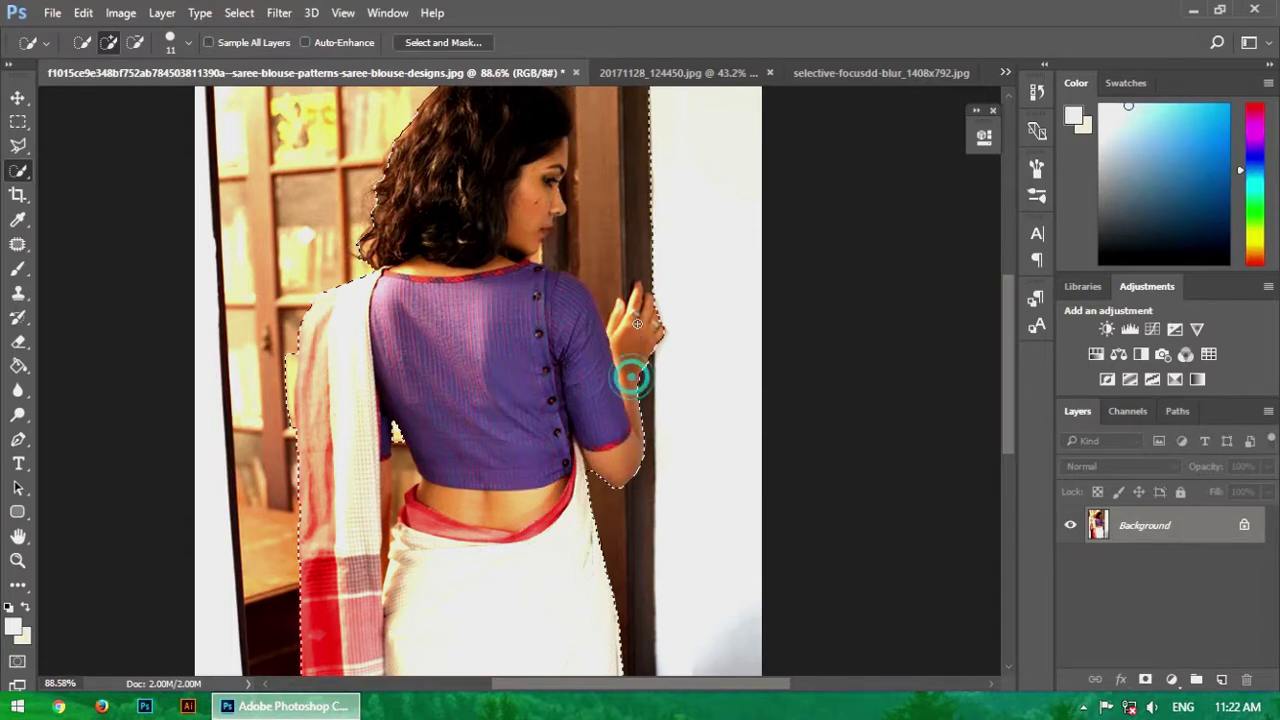
scroll(629, 366, "up", 3)
key("alt")
left_click_drag(532, 150, 582, 204)
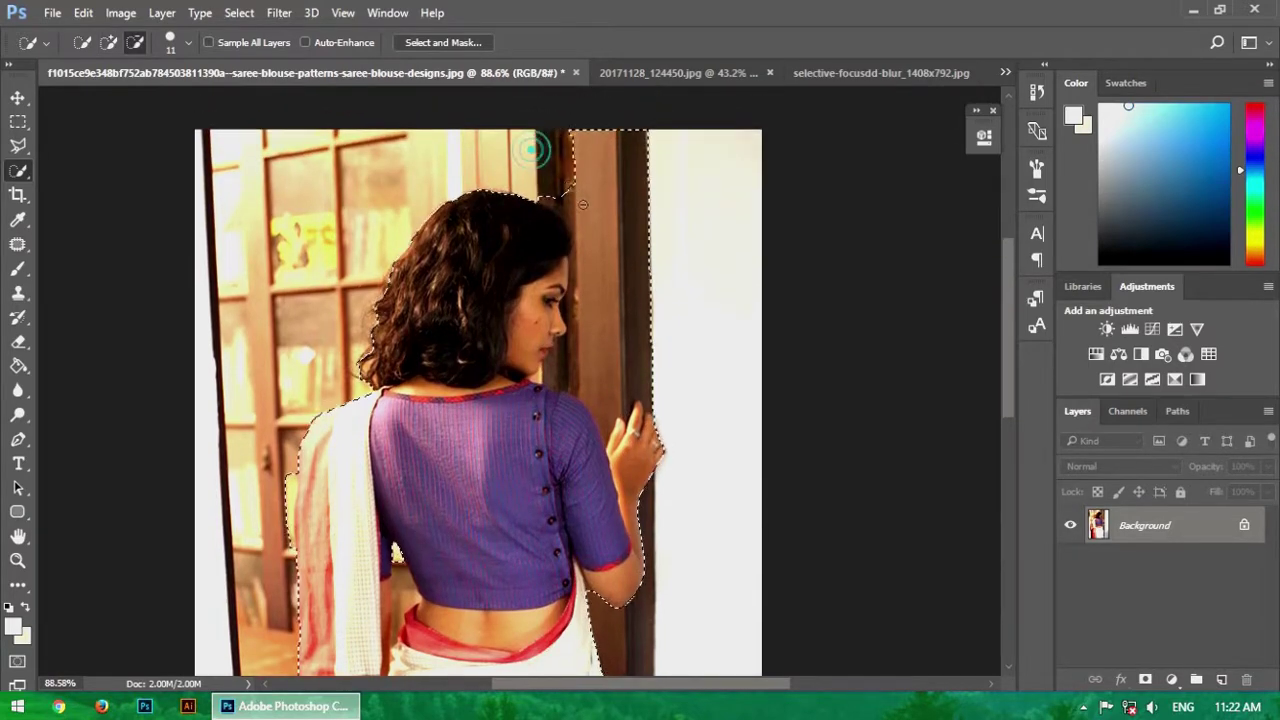
scroll(645, 390, "up", 3)
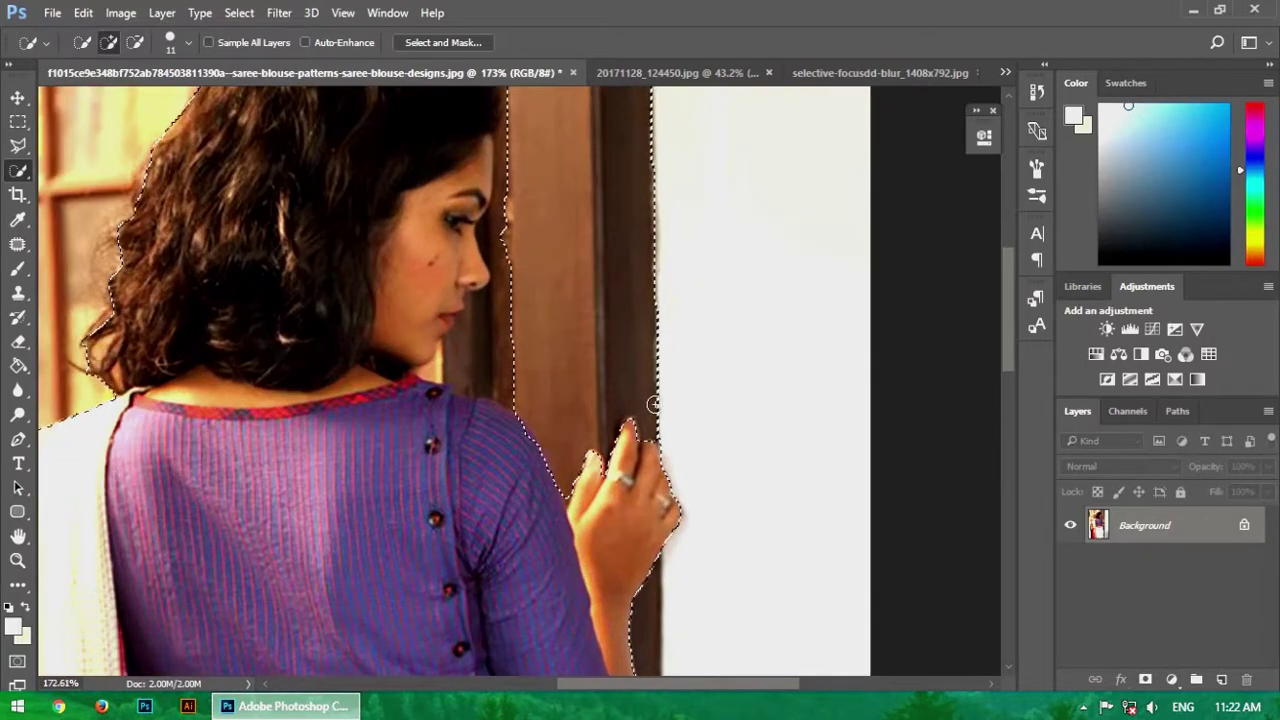
mouse_move(650, 430)
left_mouse_down()
mouse_move(663, 357)
mouse_move(648, 297)
mouse_move(635, 313)
left_mouse_up()
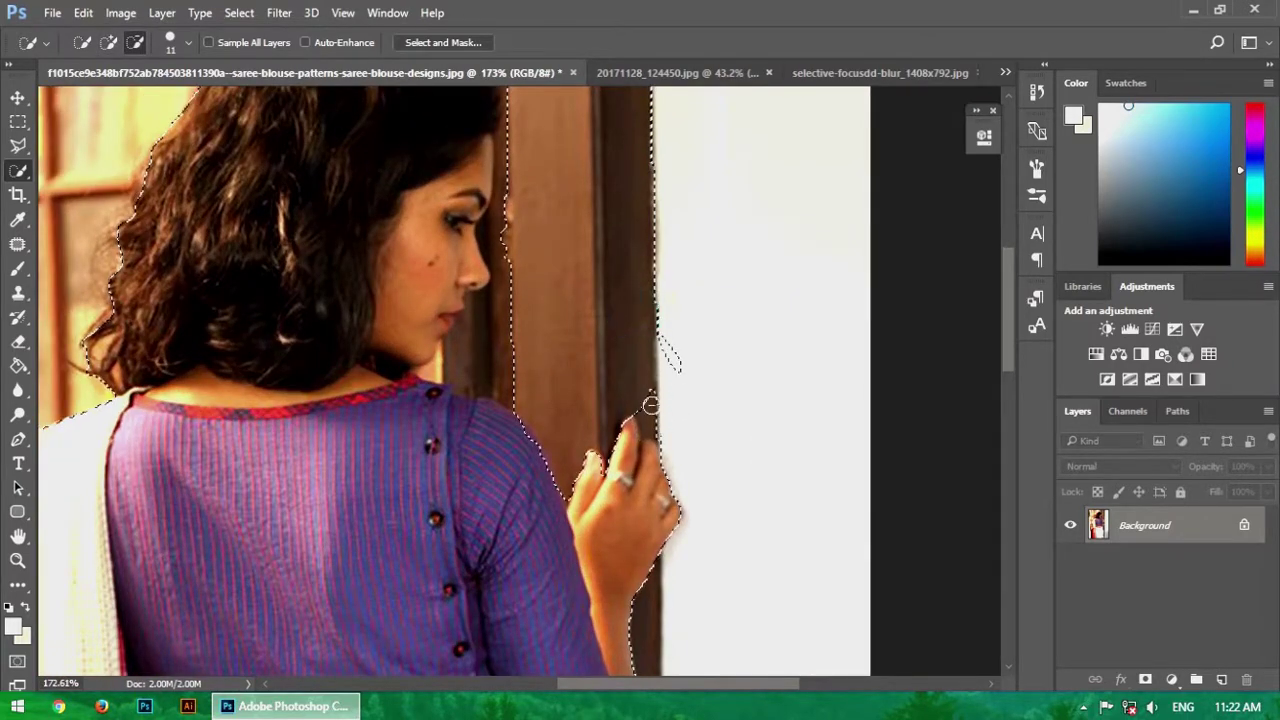
- Trim the selection edges at the top of the hair, the chin and the shoulders
scroll(644, 210, "up", 1)
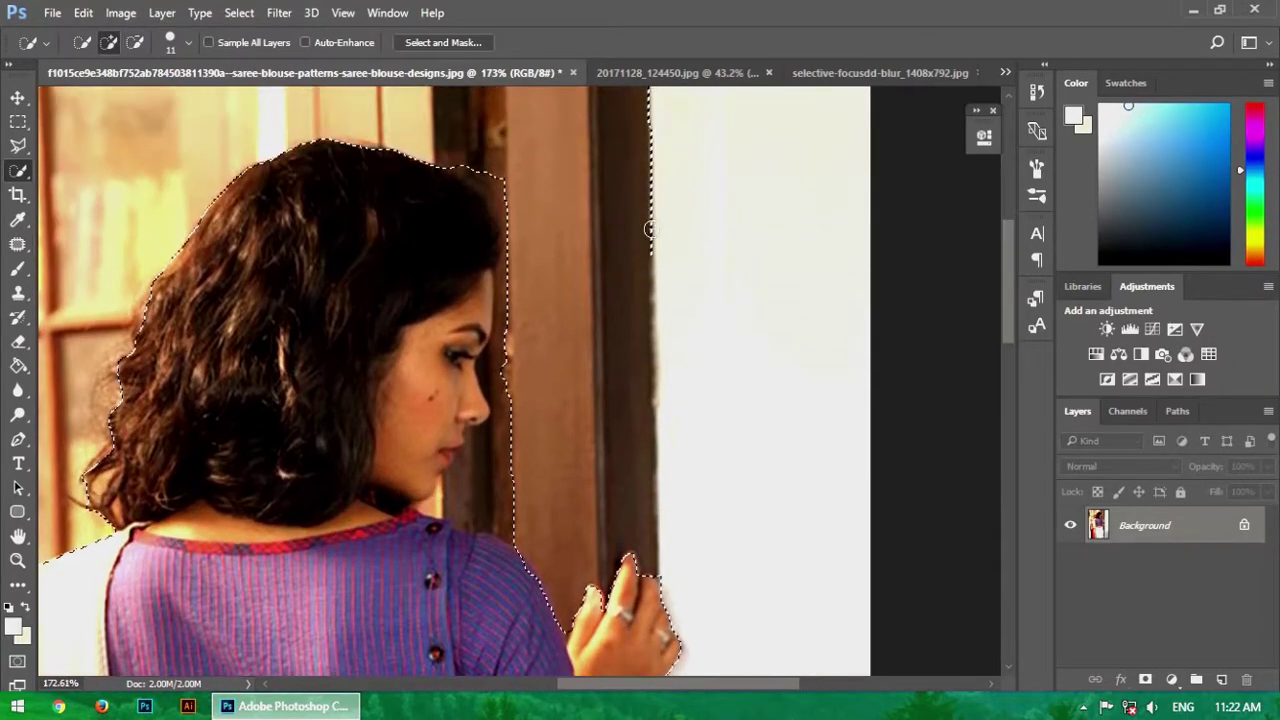
scroll(474, 155, "down", 1)
left_click(474, 155, "alt")
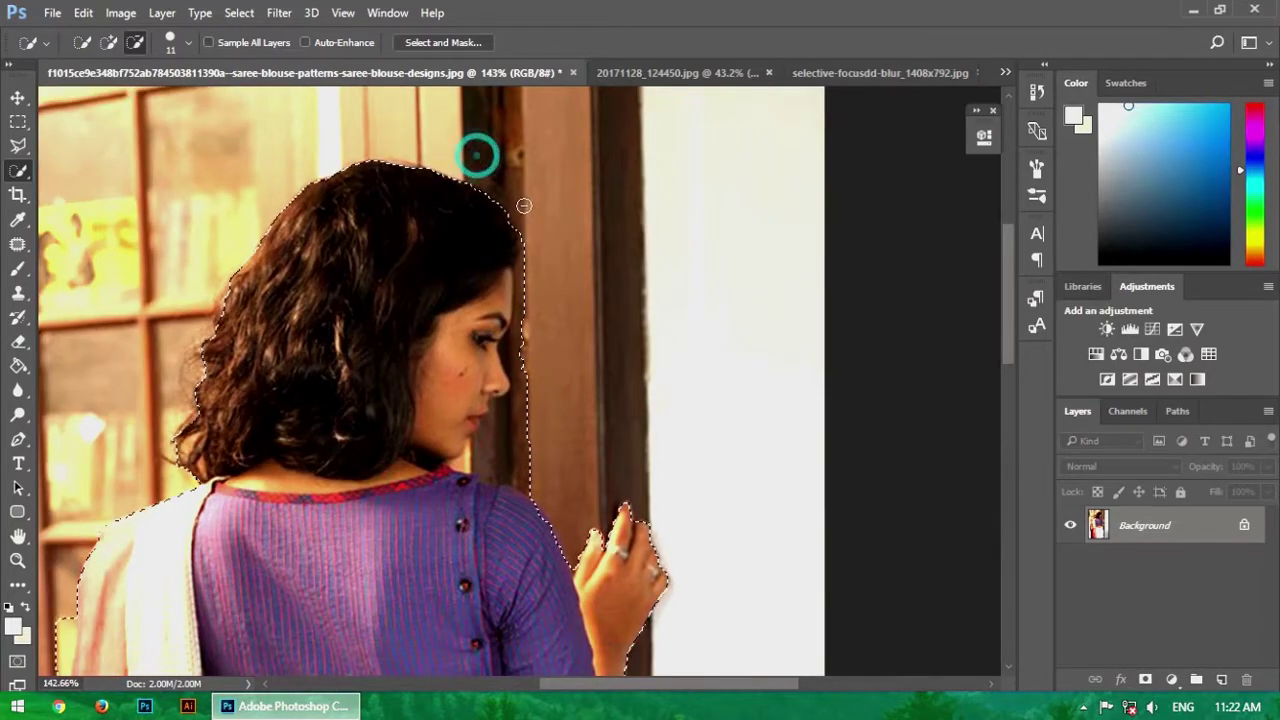
scroll(534, 223, "down", 3)
left_click(562, 335, "alt")
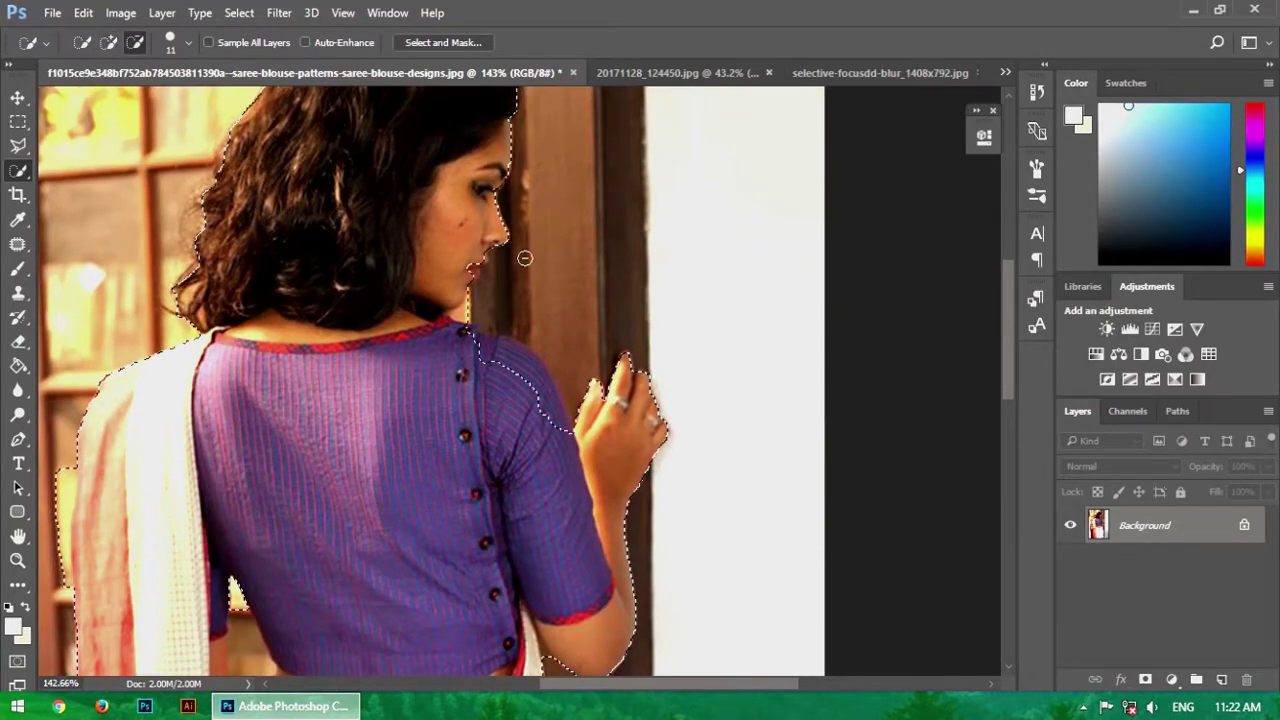
scroll(524, 258, "up", 3)
left_click(423, 266, "alt")
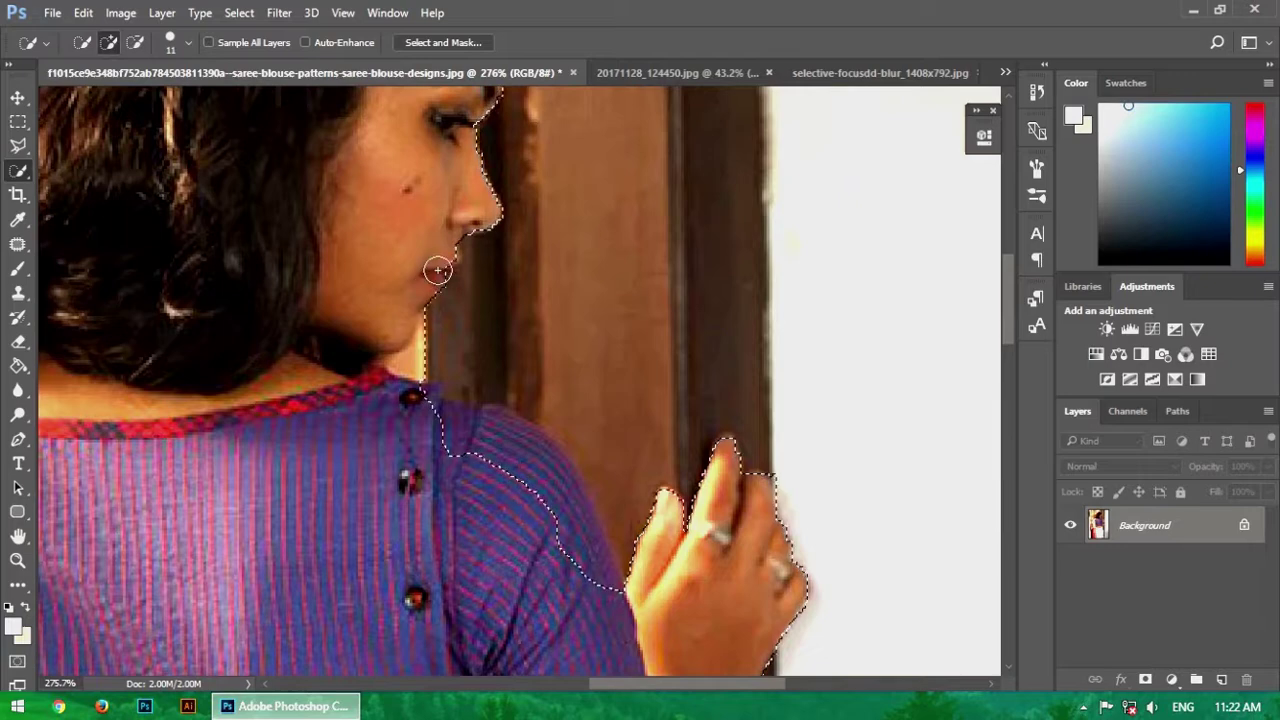
scroll(480, 251, "up", 2)
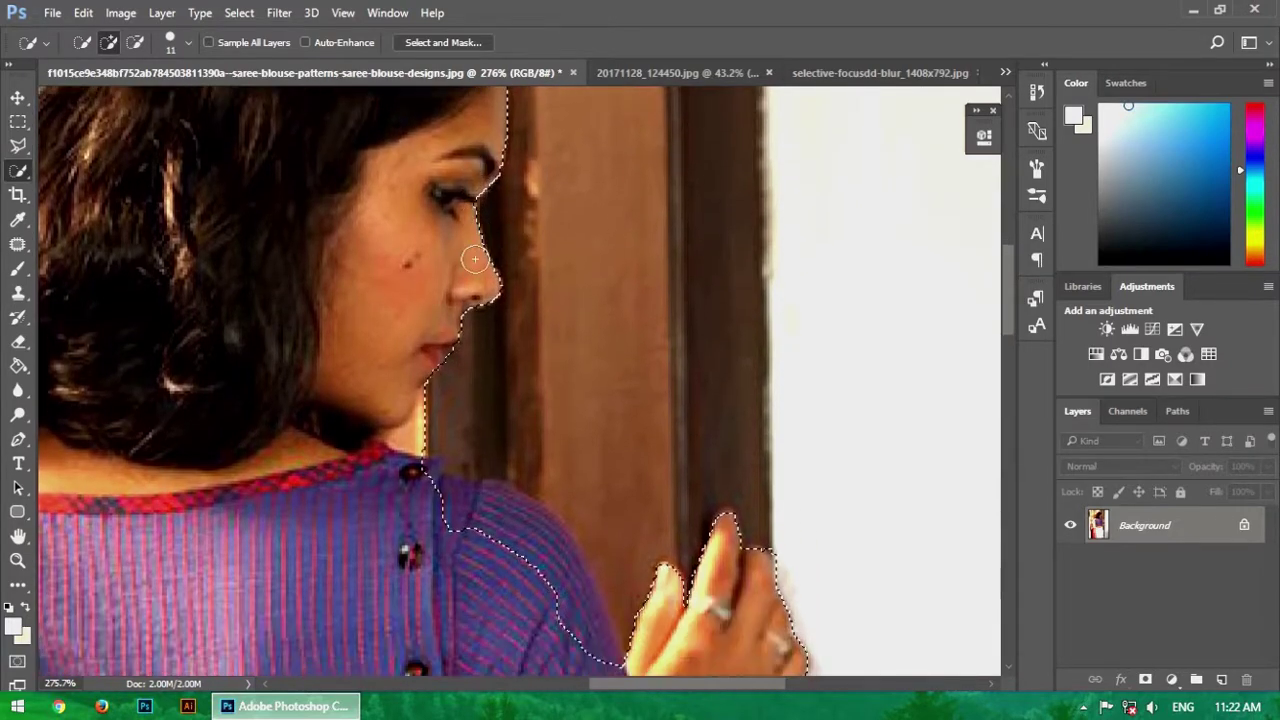
scroll(474, 259, "down", 1)
left_click(524, 517, "alt")
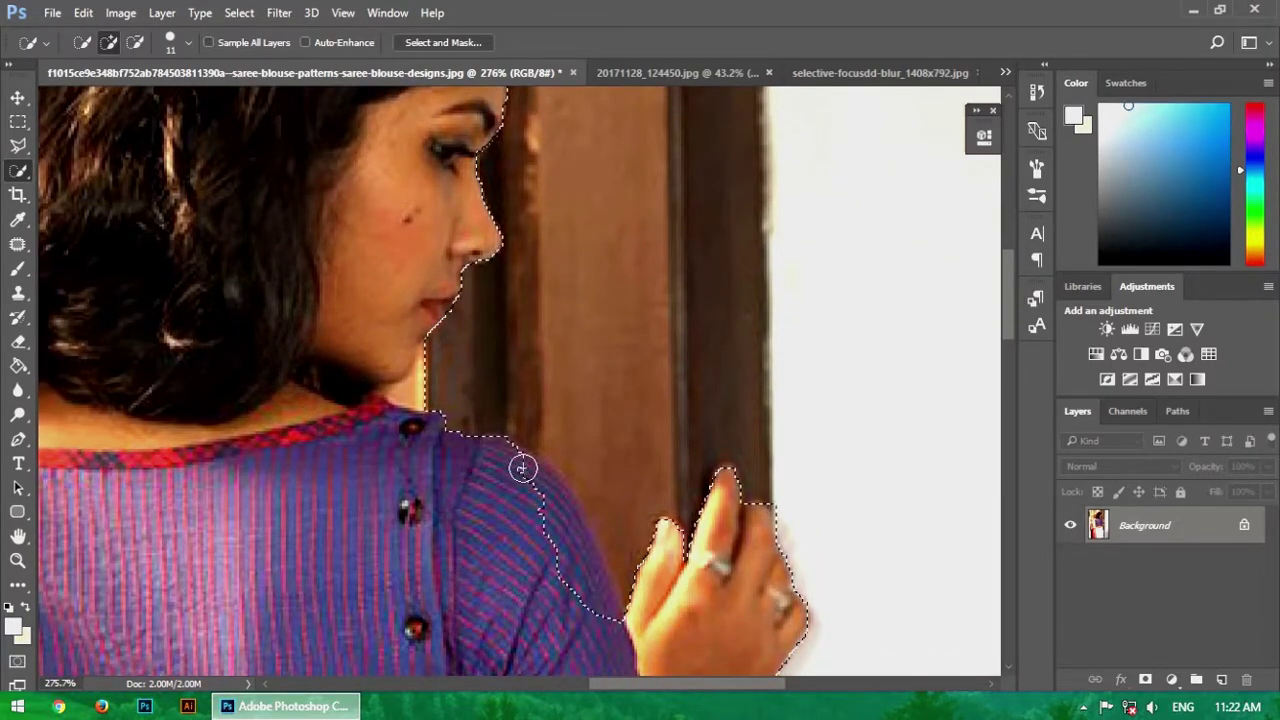
scroll(597, 434, "down", 1)
scroll(520, 420, "up", 2)
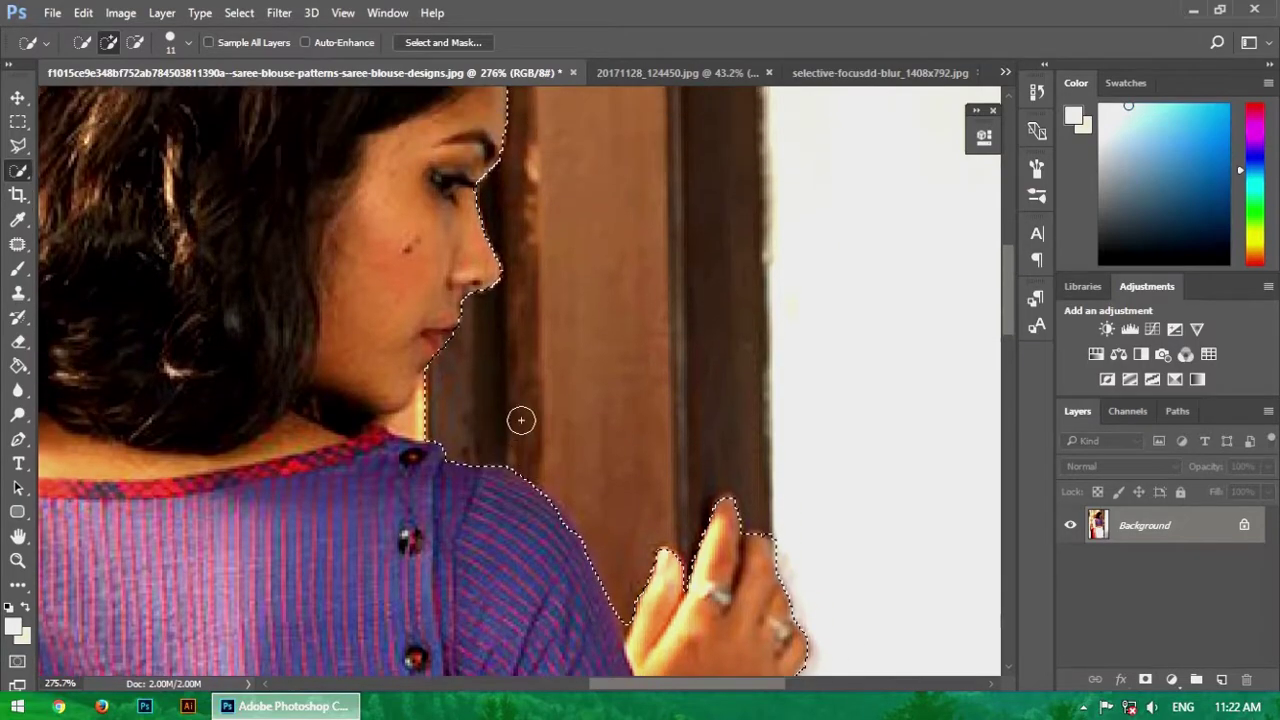
scroll(500, 455, "up", 2)
scroll(517, 441, "down", 4)
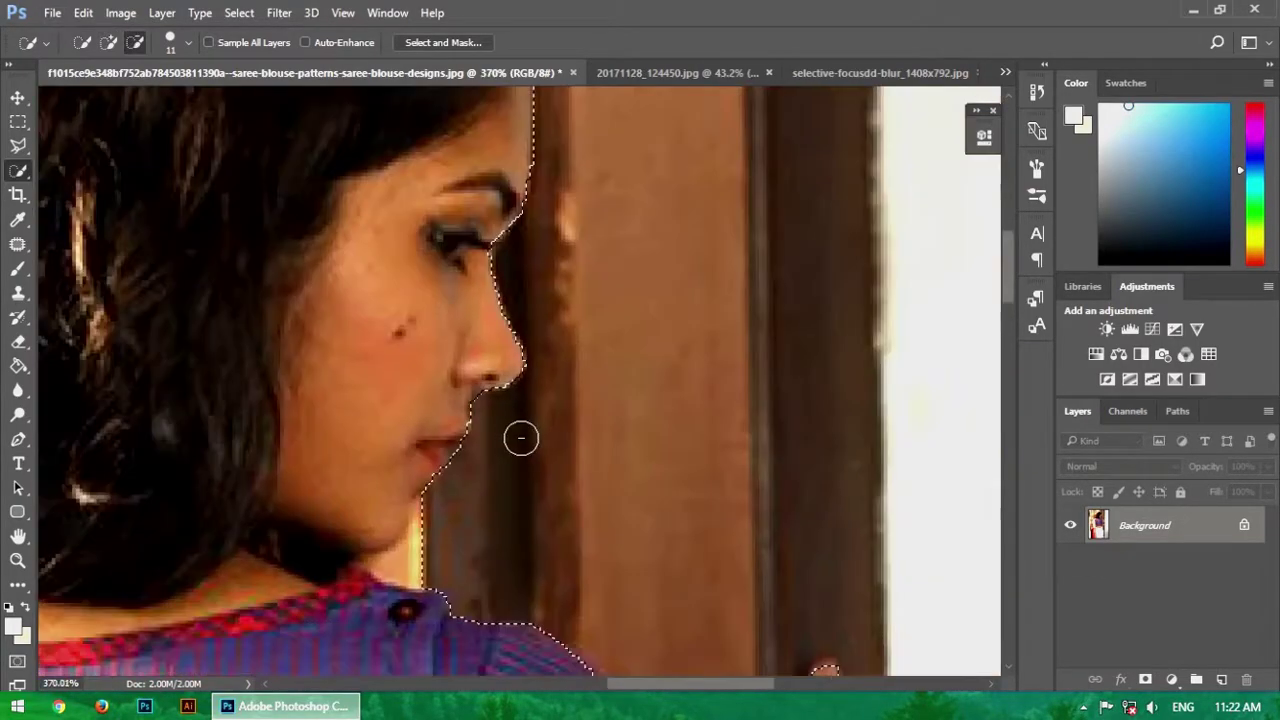
- Refine the edge at the eyelashes and add the hair's left edge back
left_click(487, 290)
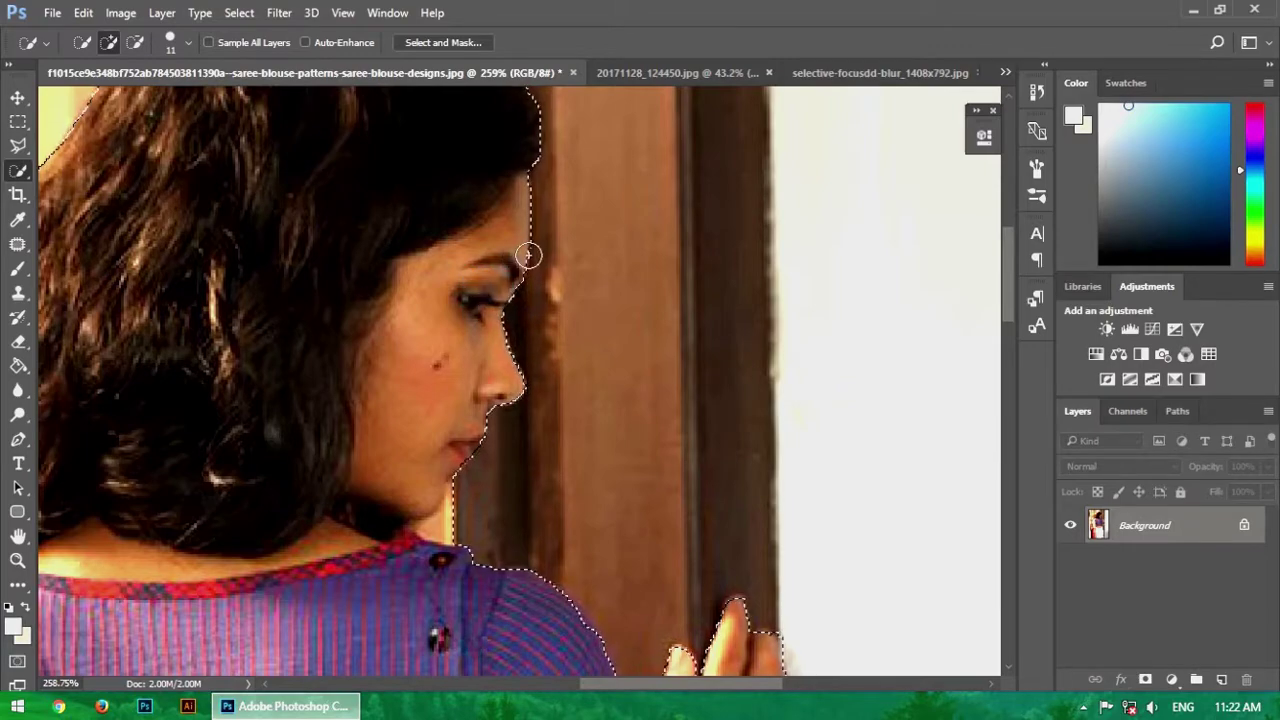
scroll(524, 288, "down", 4)
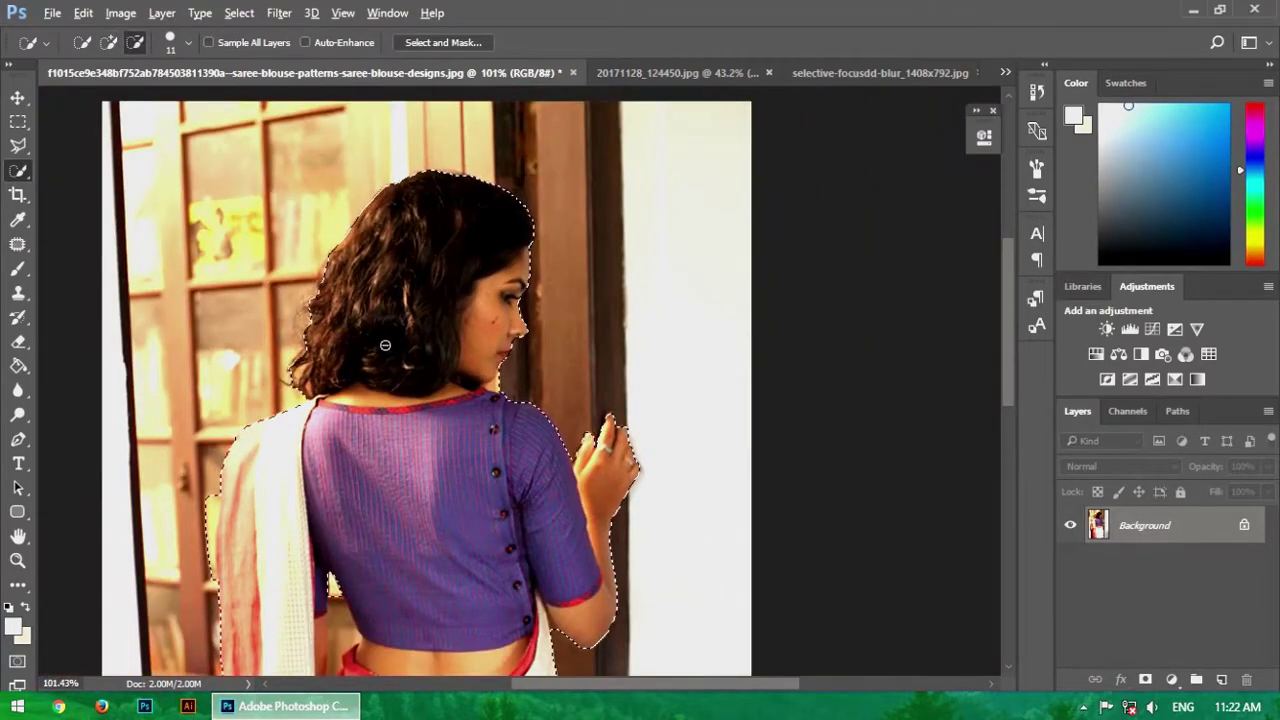
left_click(318, 316)
key("alt")
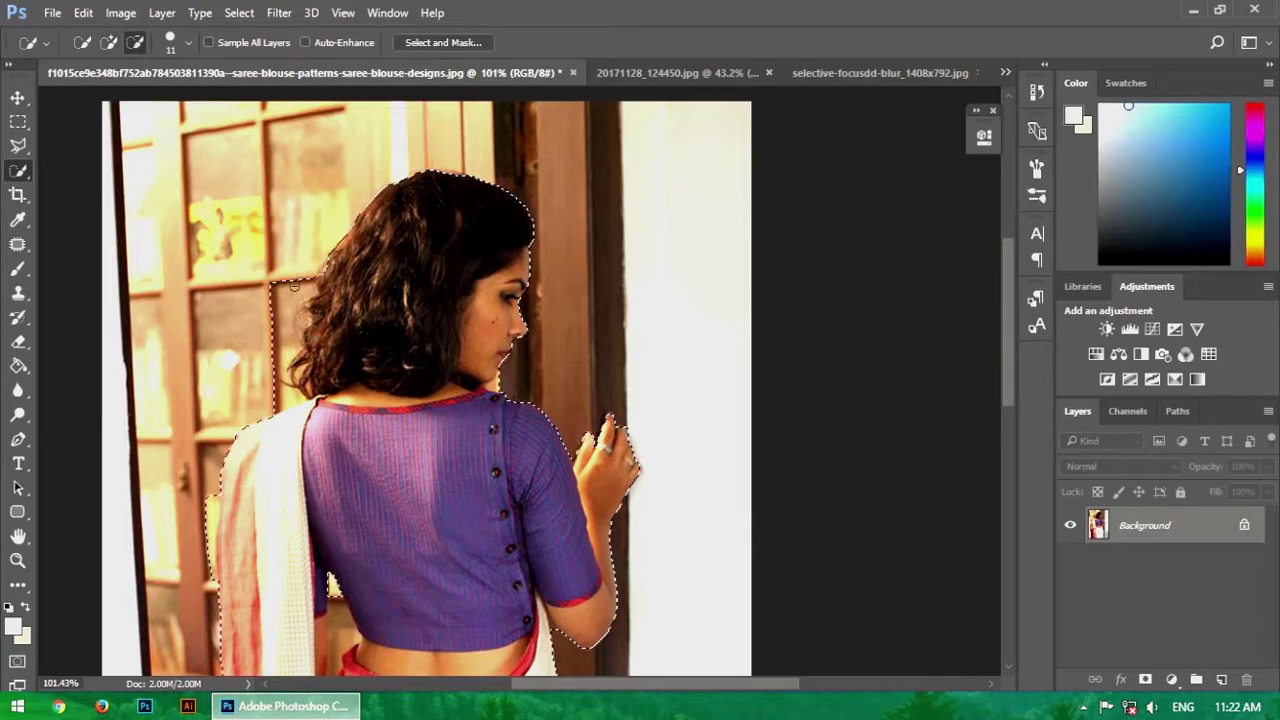
scroll(280, 385, "down", 4)
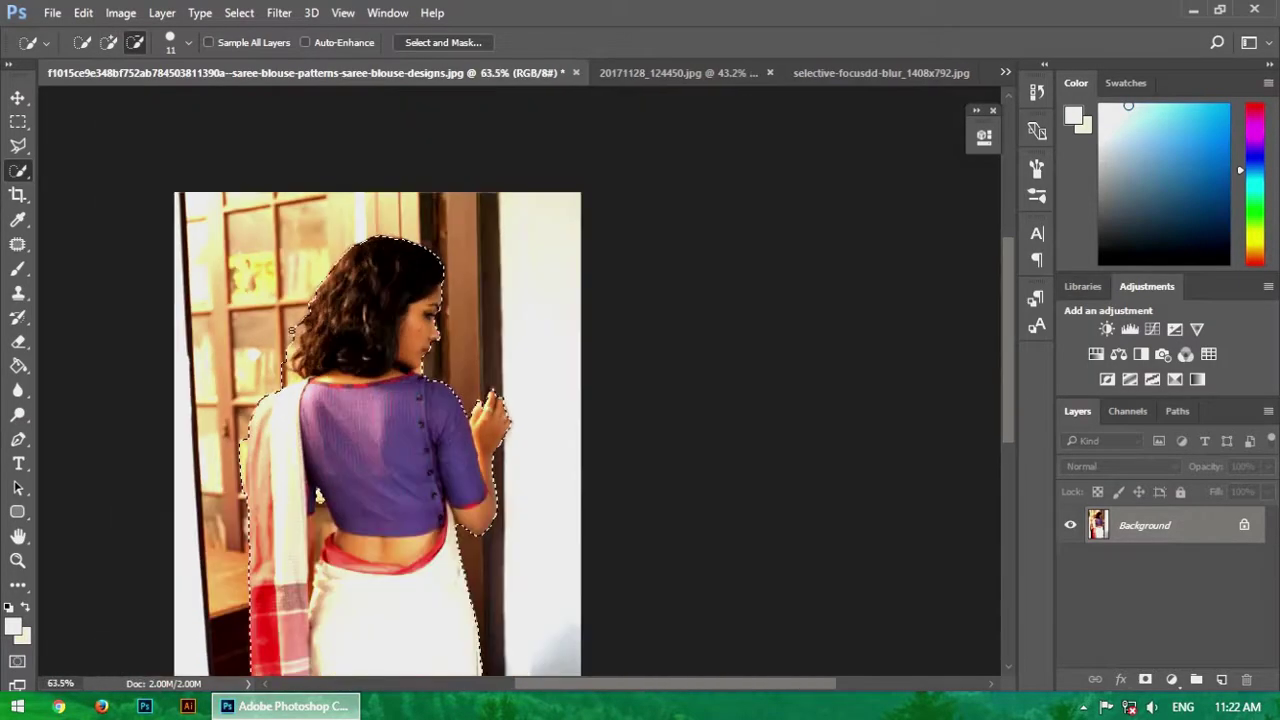
scroll(340, 400, "up", 3)
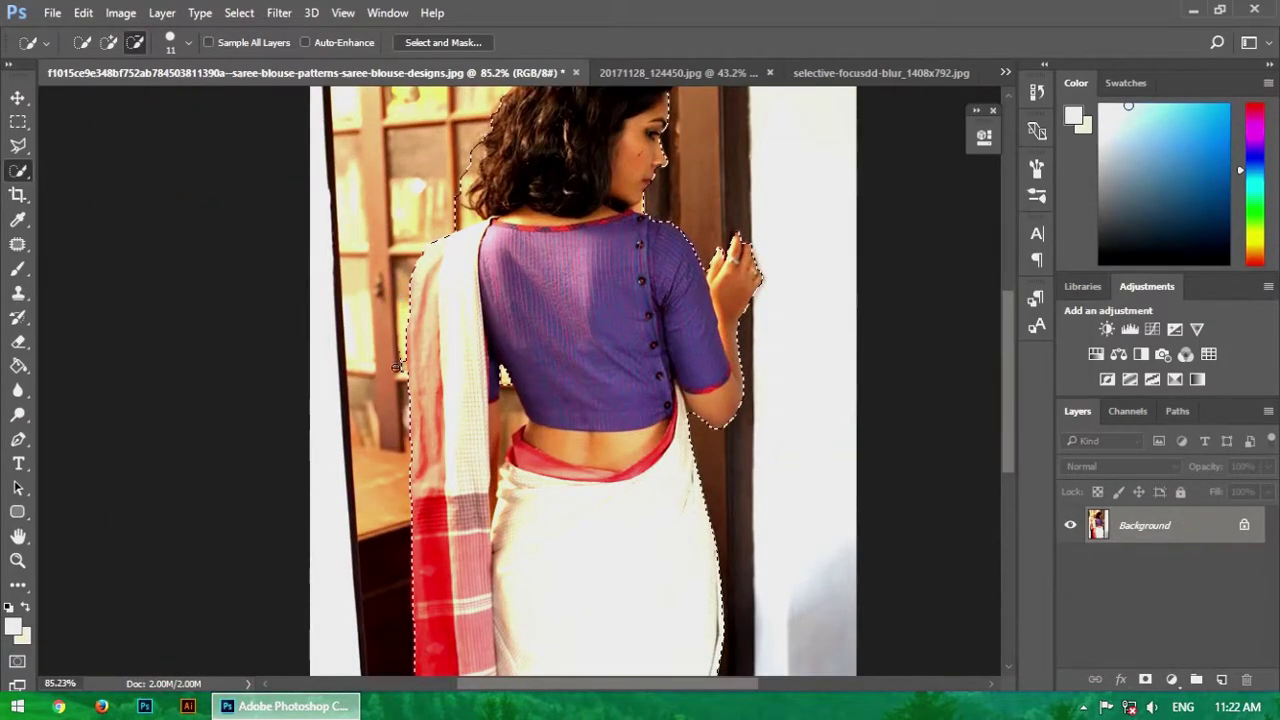
scroll(545, 350, "down", 3)
scroll(515, 345, "up", 2)
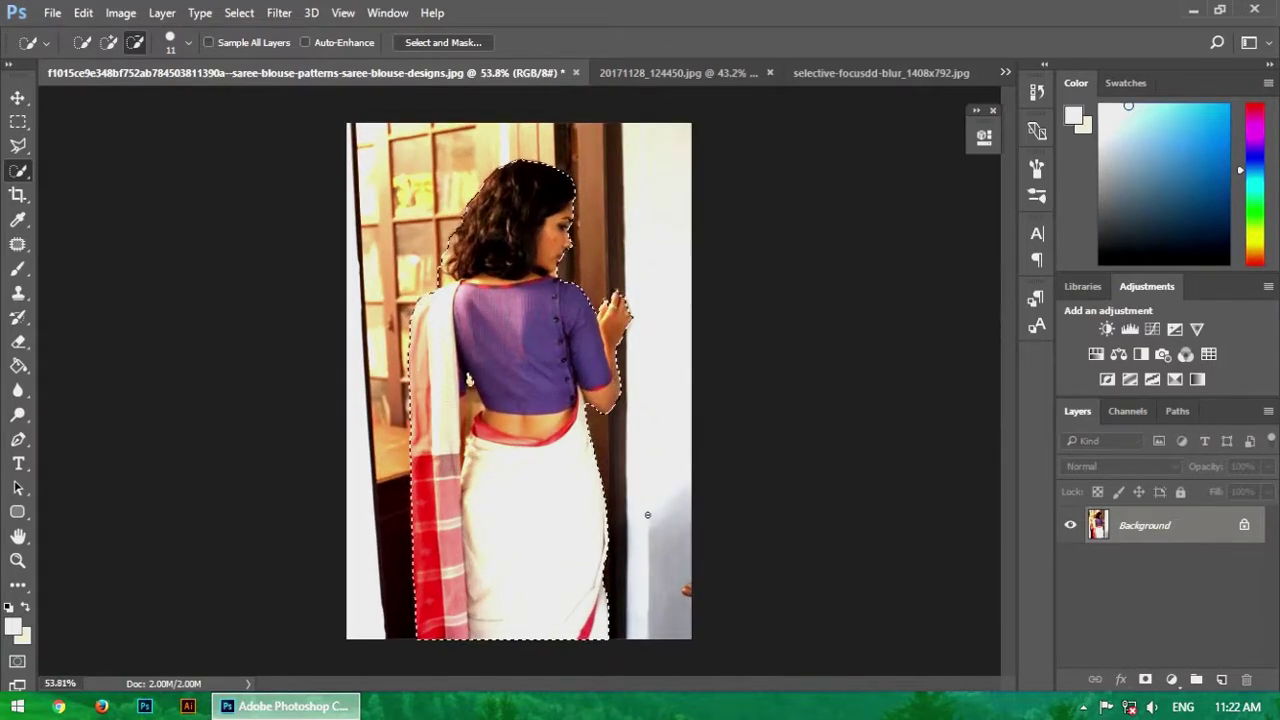
scroll(771, 503, "up", 1)
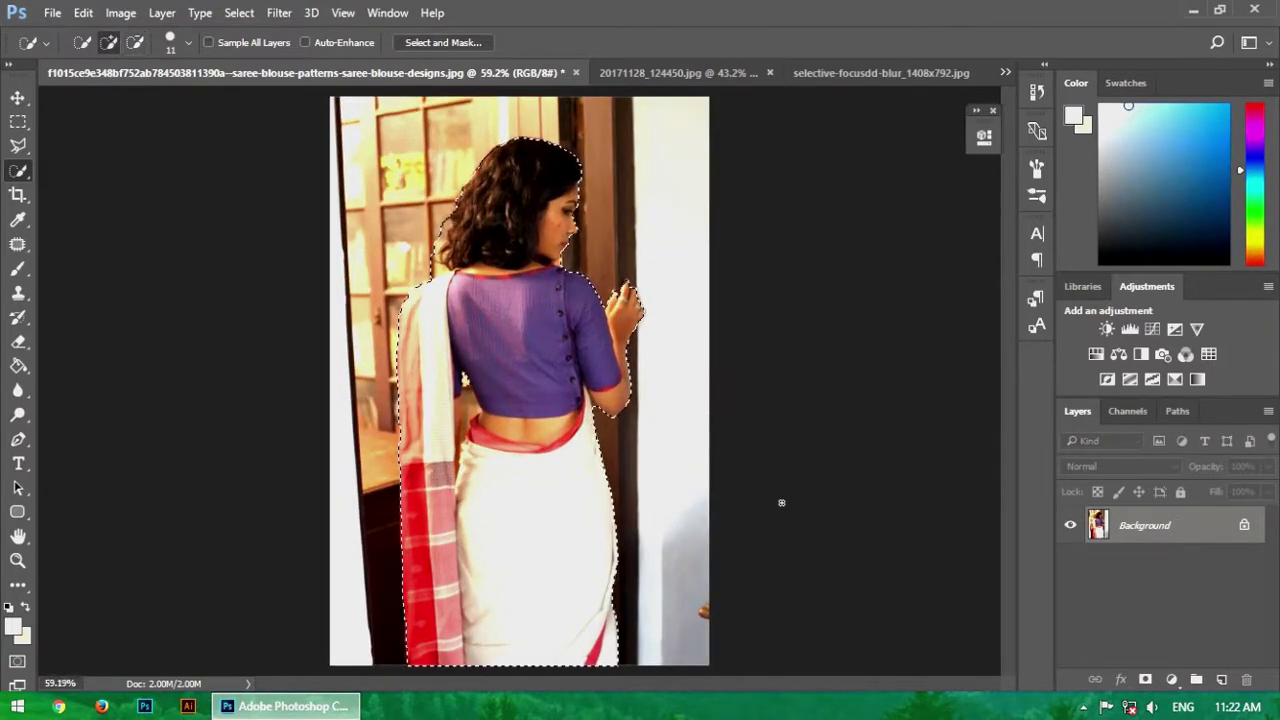
key("ctrl+j")
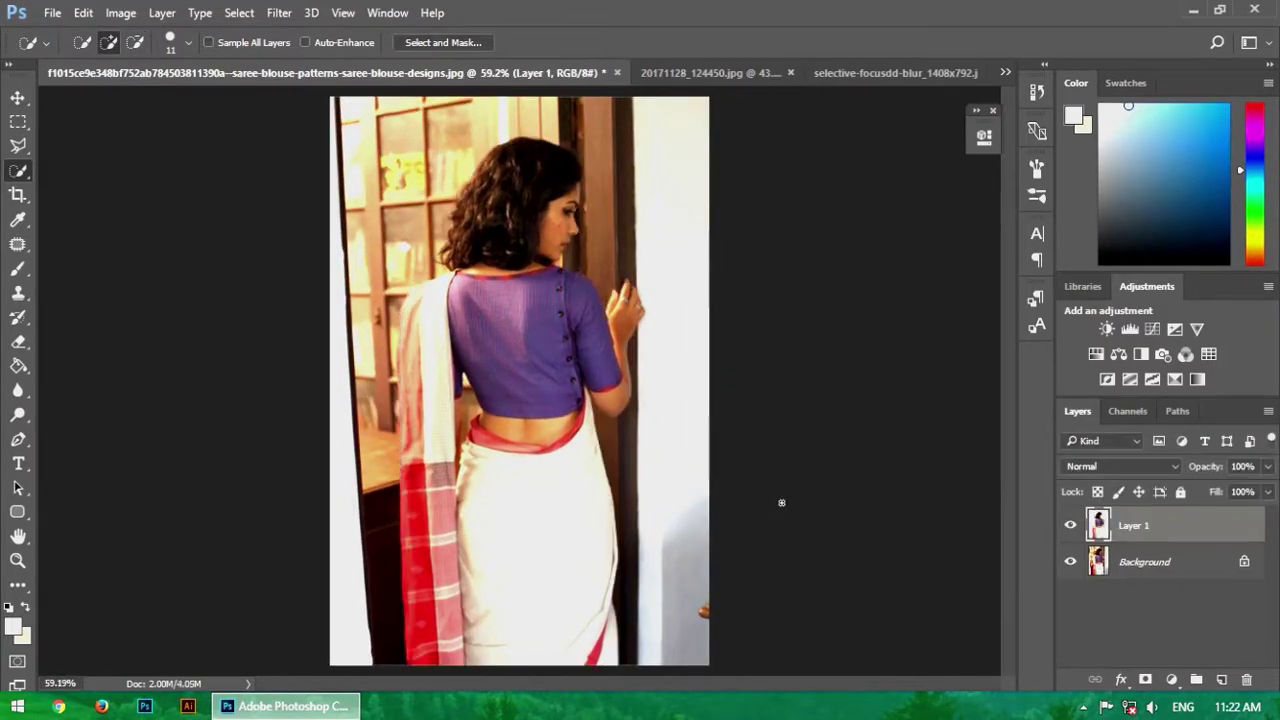
scroll(530, 351, "down", 1)
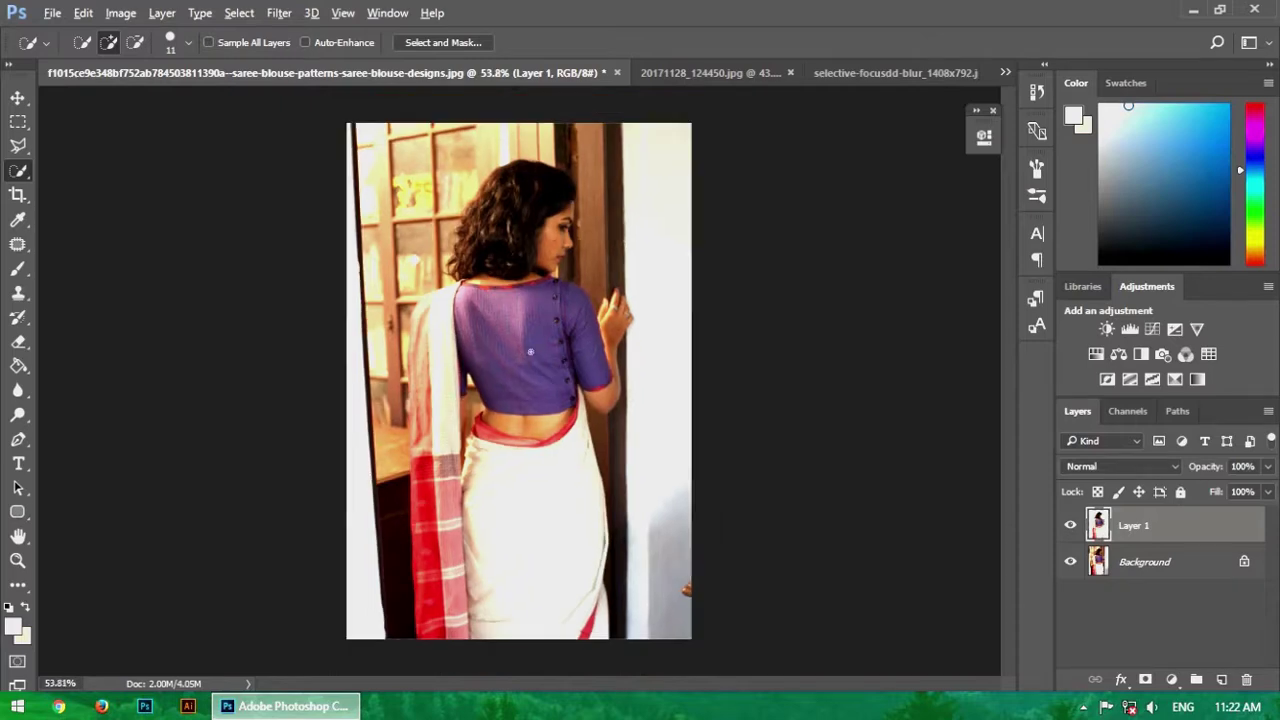
left_click(1070, 563)
left_click(1070, 562)
scroll(617, 300, "up", 6)
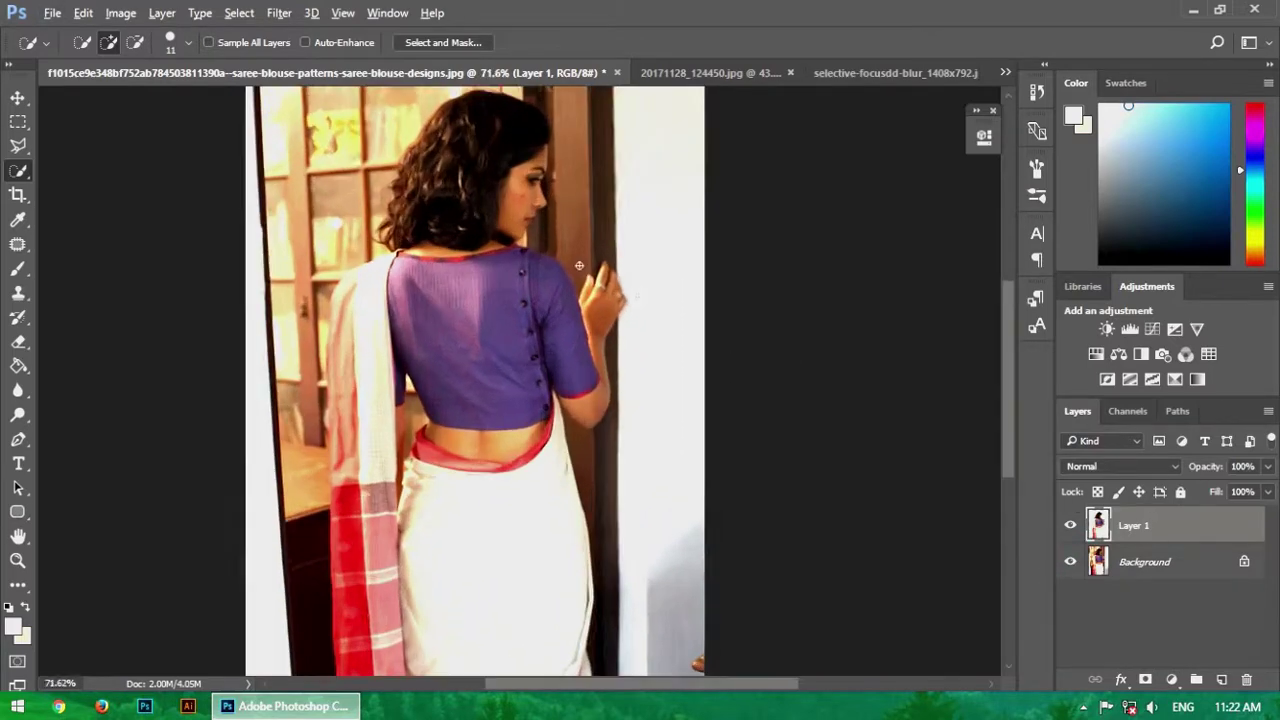
left_click(1070, 563)
scroll(516, 262, "up", 4)
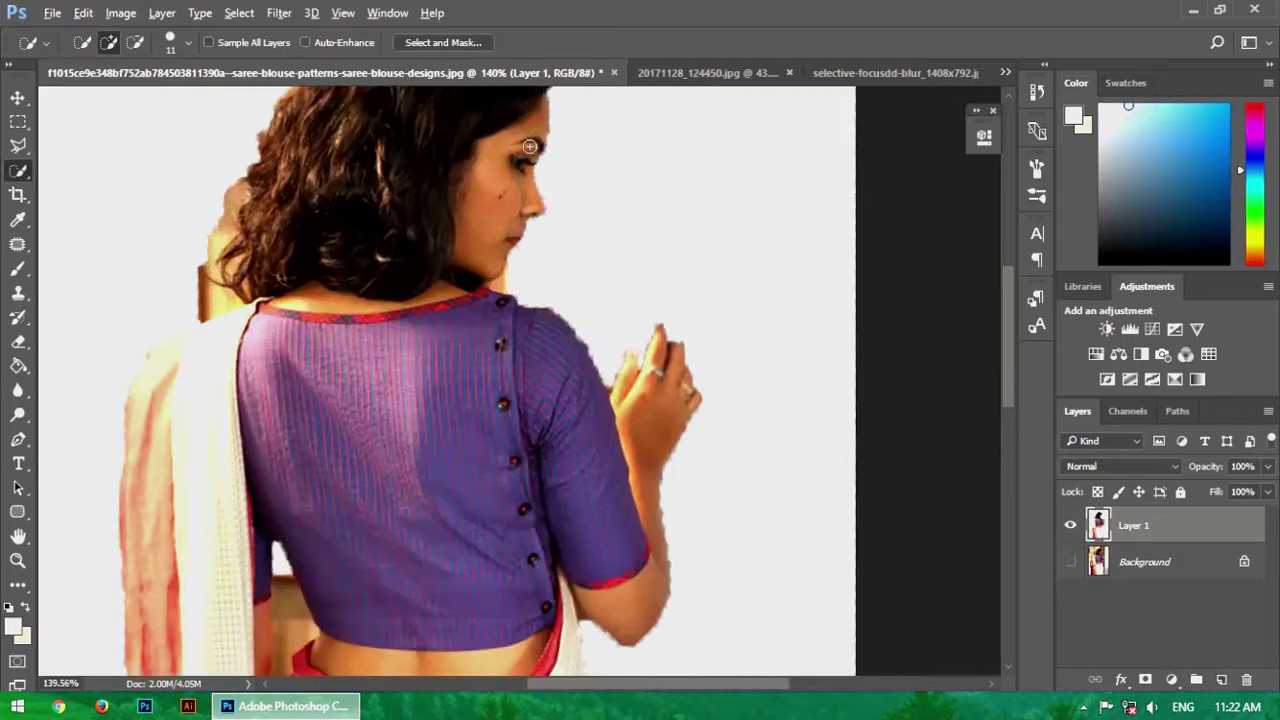
left_click(1070, 562)
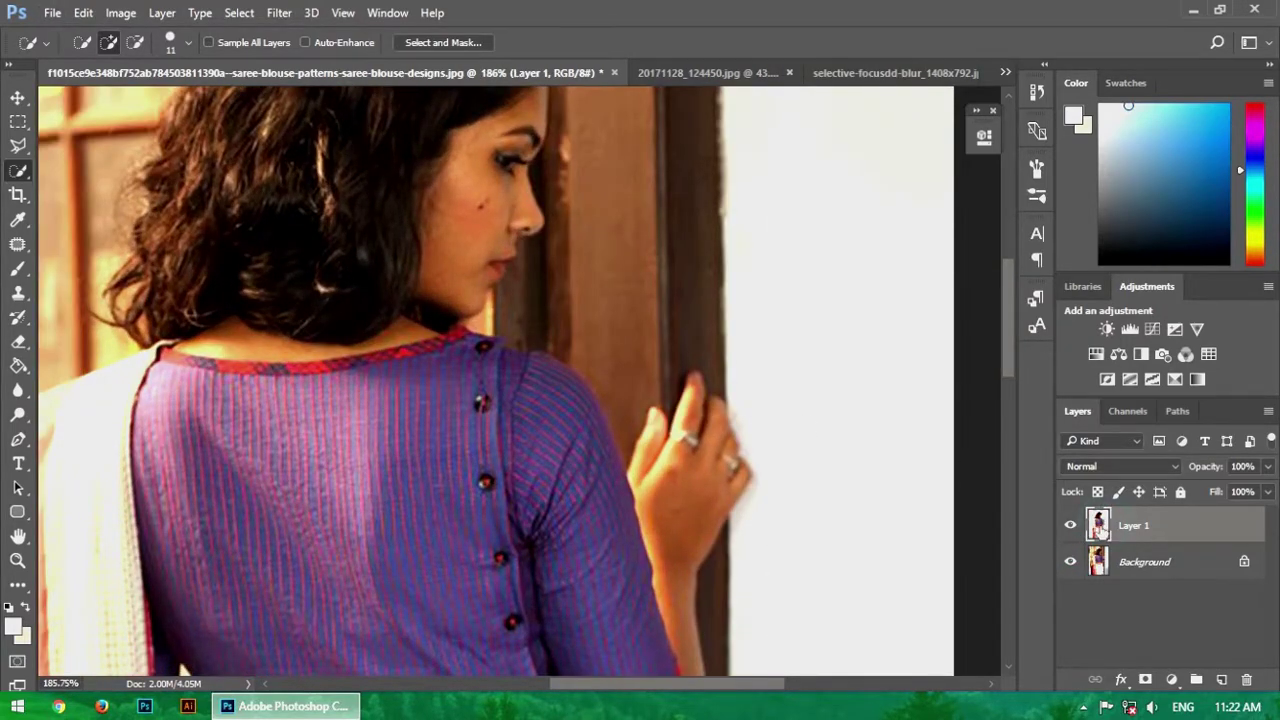
- Undo Layer 1 to restore the selection, then remove the neck and door strip
key("ctrl+z")
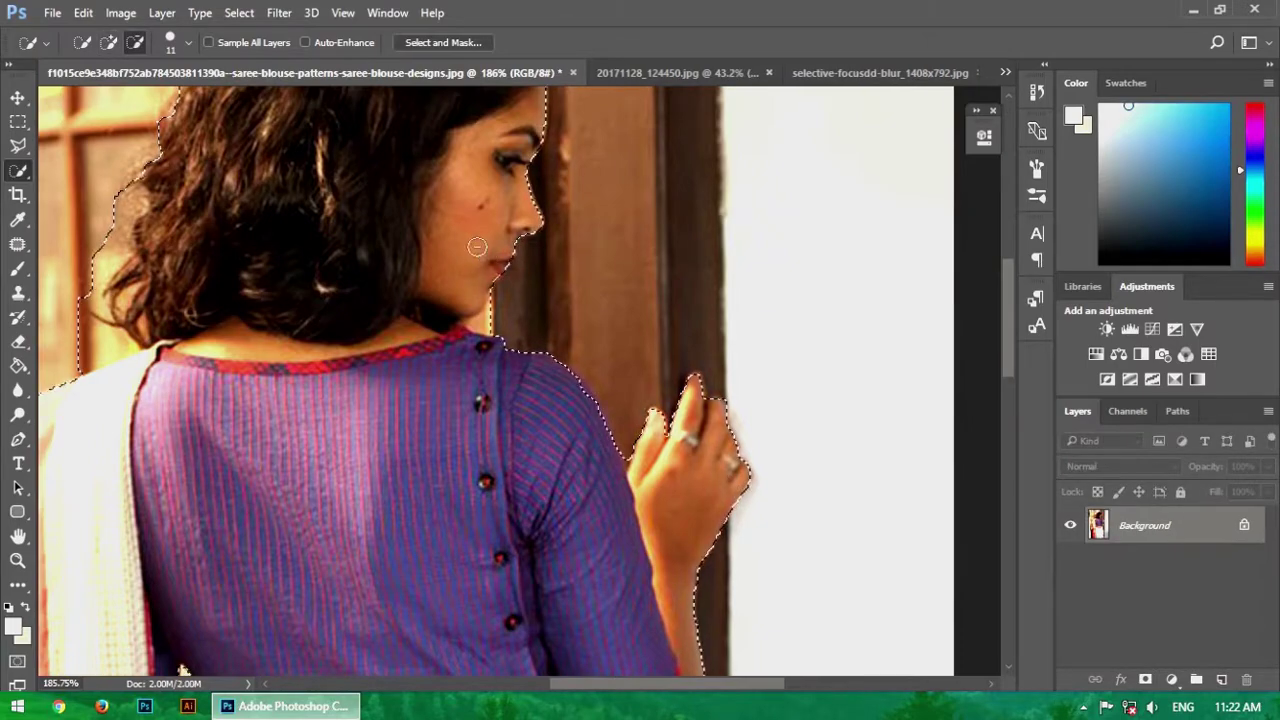
scroll(496, 250, "up", 3)
left_click_drag(494, 286, 500, 280)
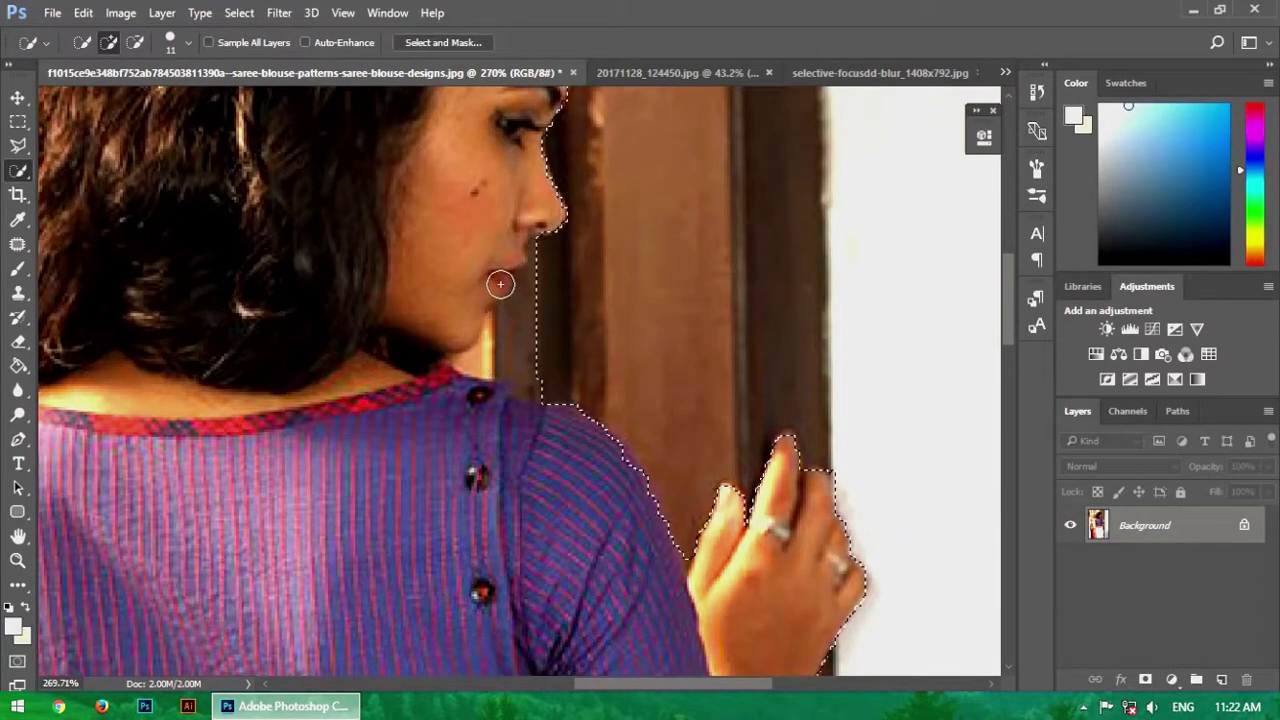
left_click_drag(547, 341, 537, 366)
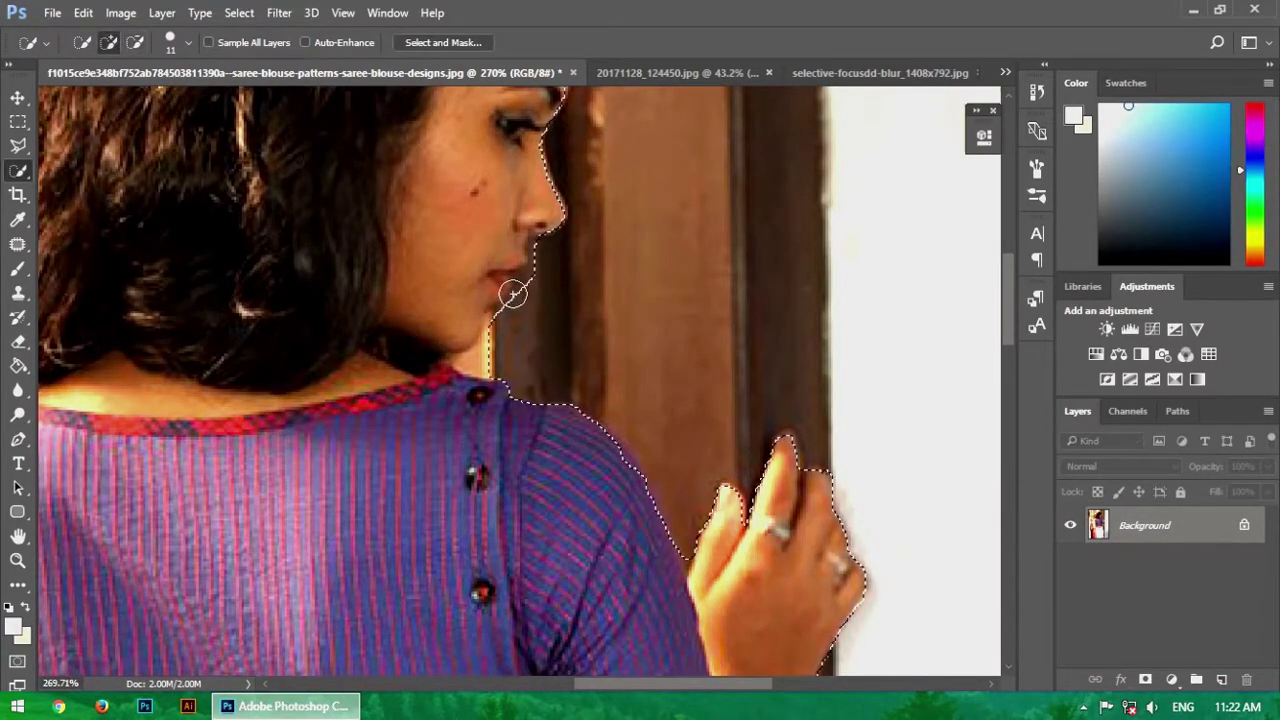
- Re-trace the selection along the nose tip and chin
scroll(514, 286, "up", 1)
left_click(535, 225)
left_click_drag(548, 260, 531, 208)
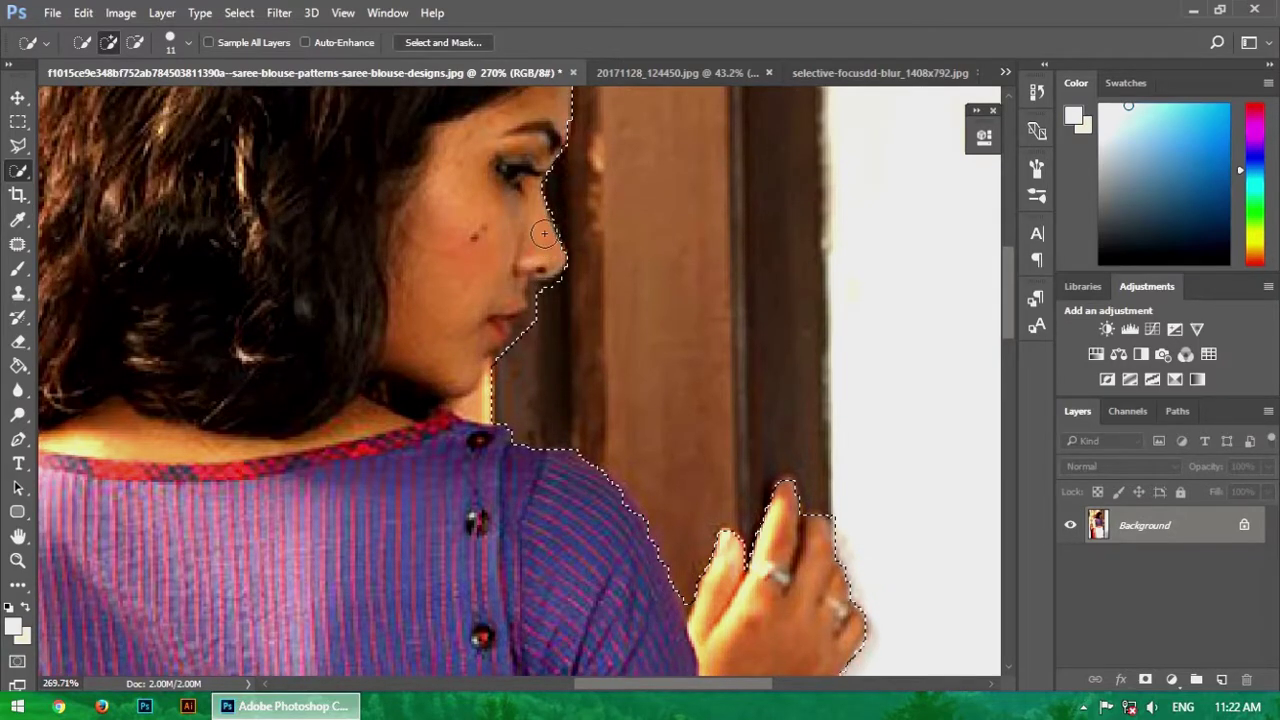
scroll(589, 243, "up", 2)
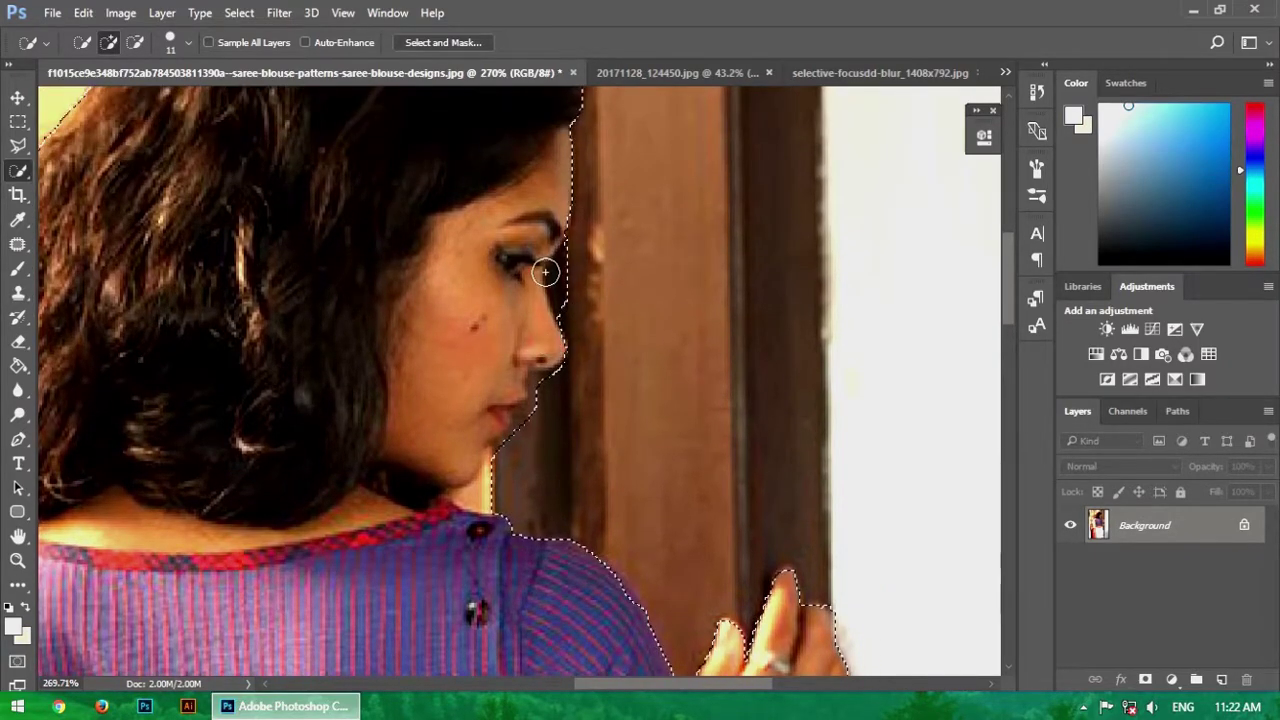
left_click_drag(543, 294, 557, 366)
scroll(573, 279, "down", 1)
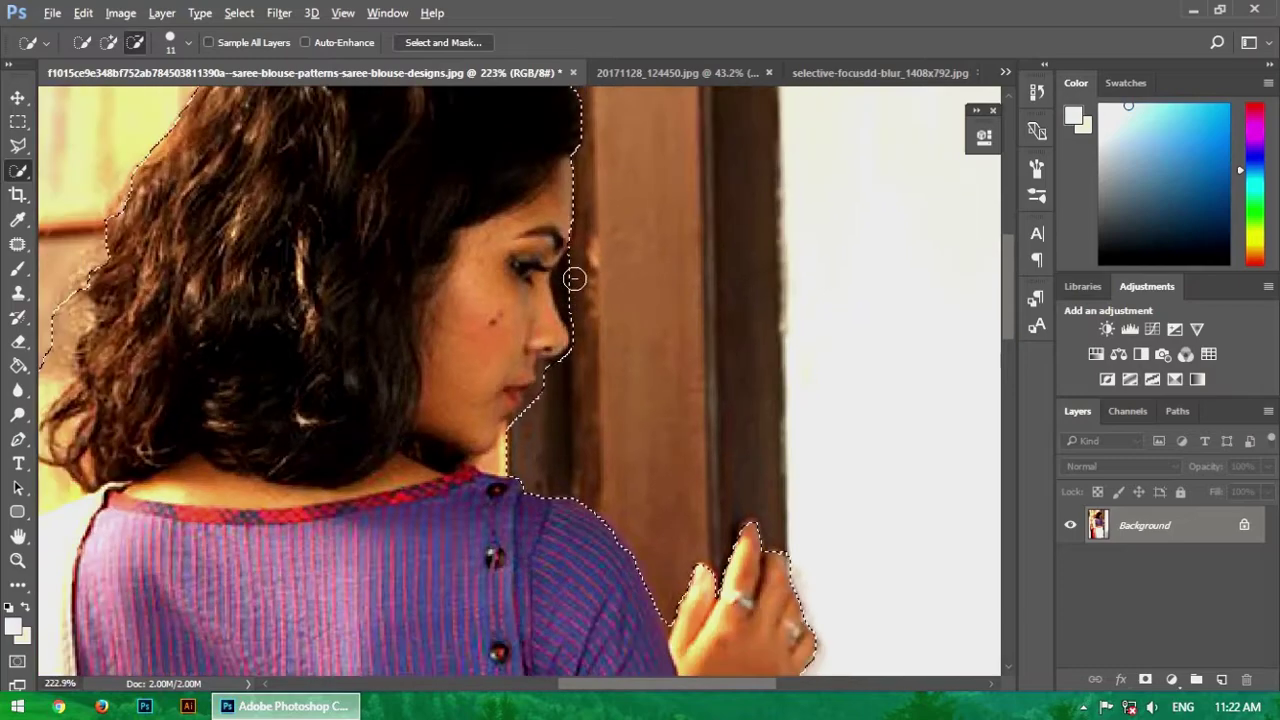
scroll(573, 279, "down", 4)
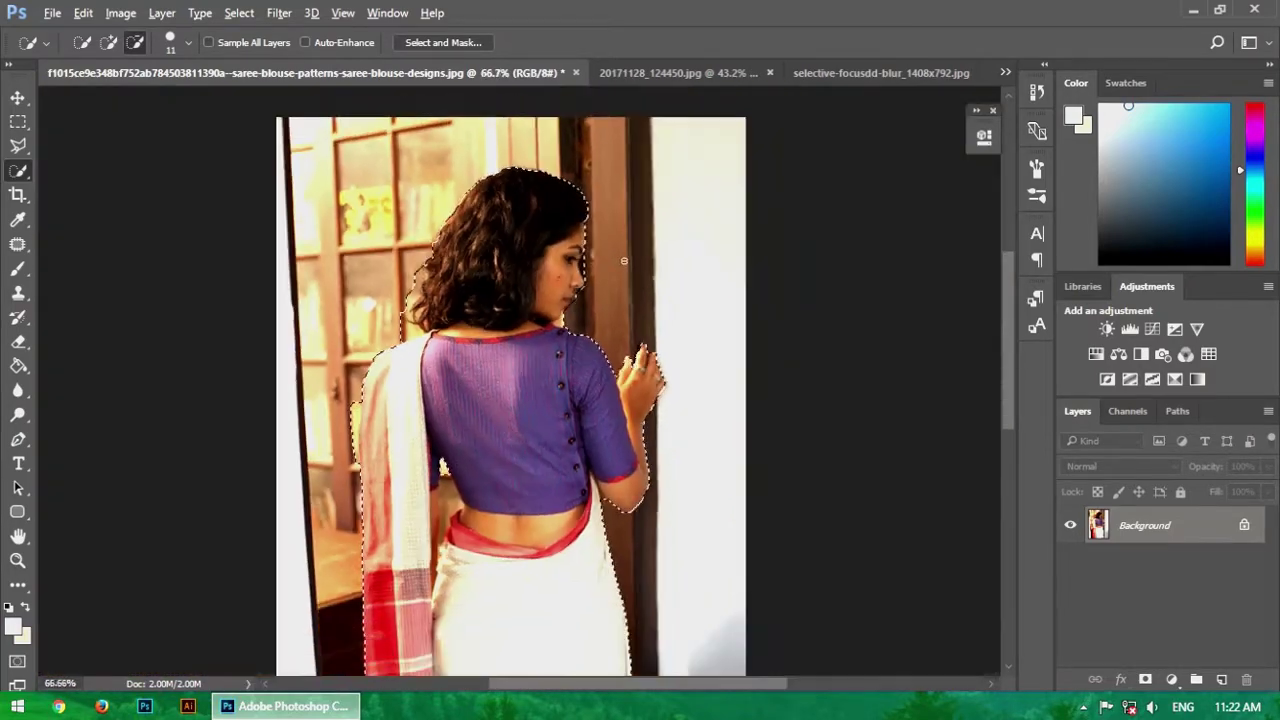
scroll(624, 261, "up", 3)
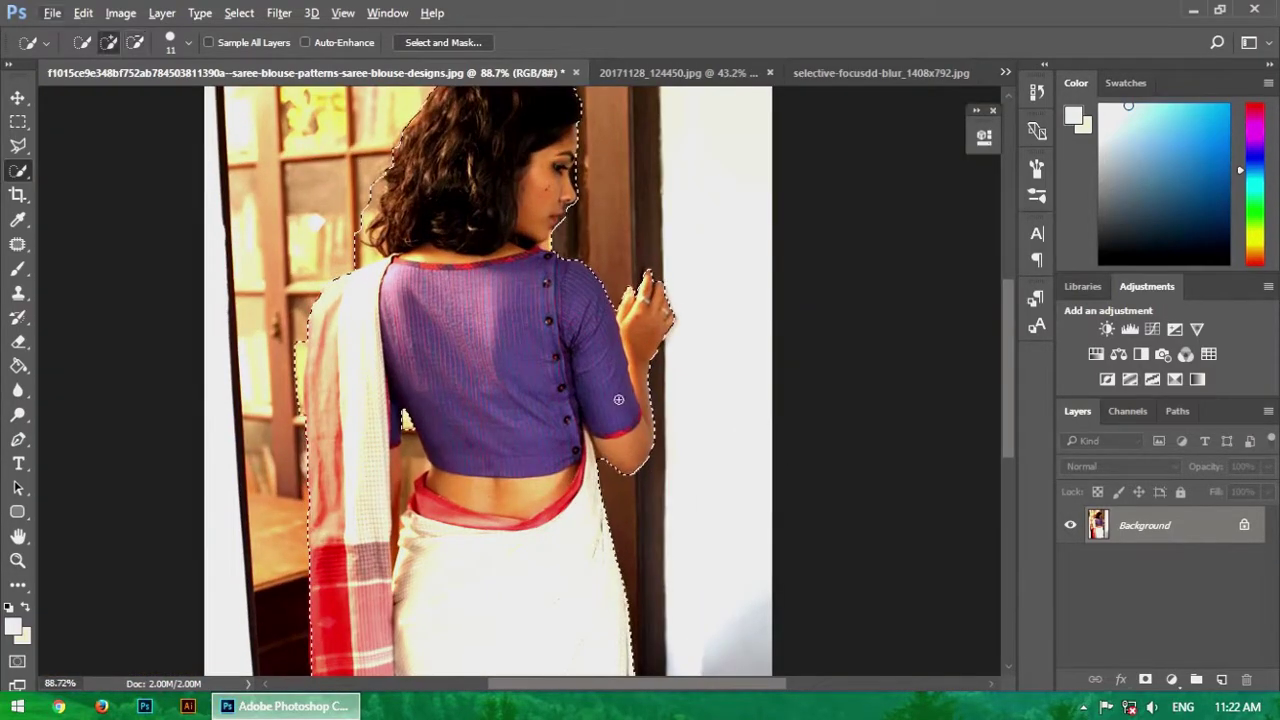
- Copy the refined selection to Layer 1 and check the cut-out by toggling Background
key("ctrl+j")
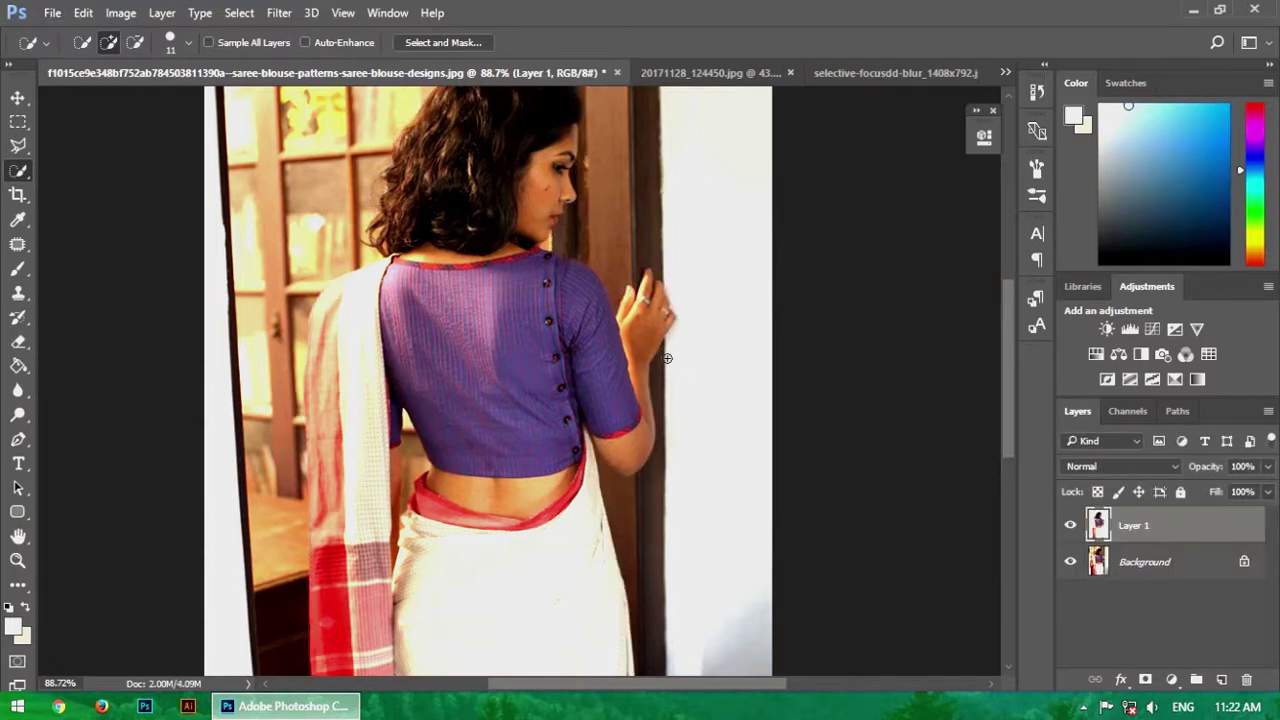
scroll(781, 427, "up", 1)
left_click(1071, 562)
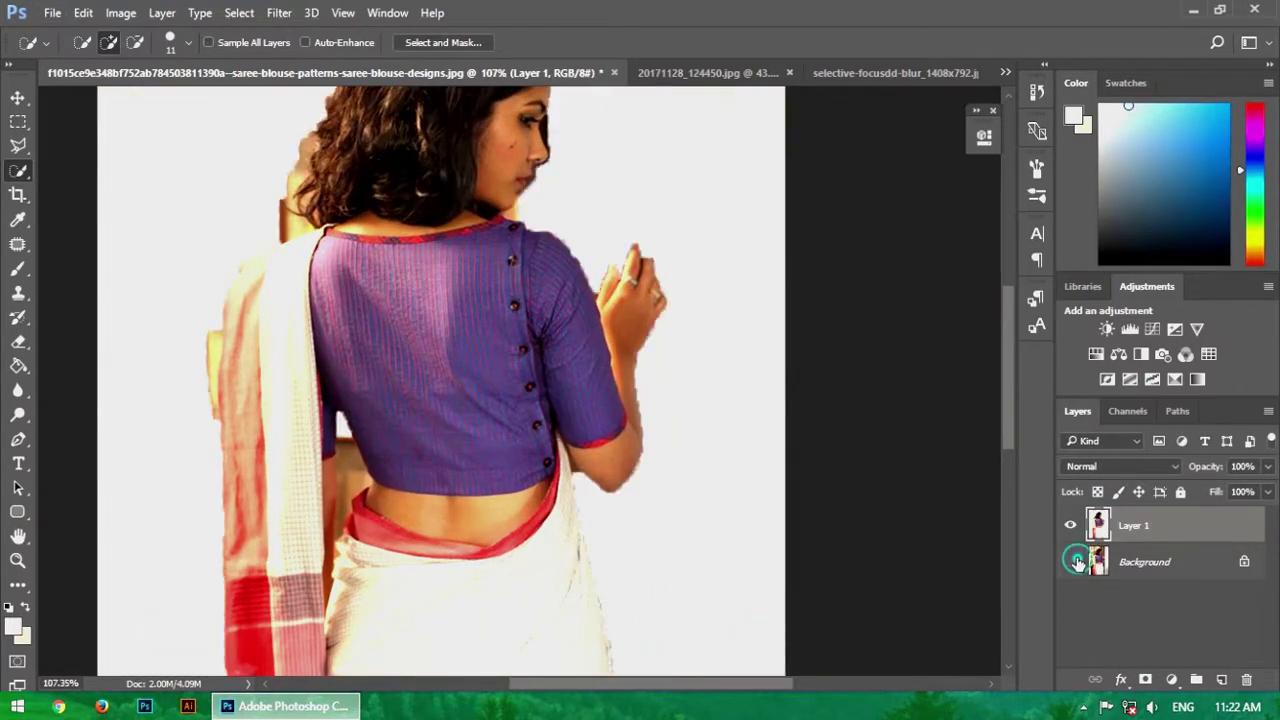
left_click(1071, 562)
scroll(574, 276, "down", 2)
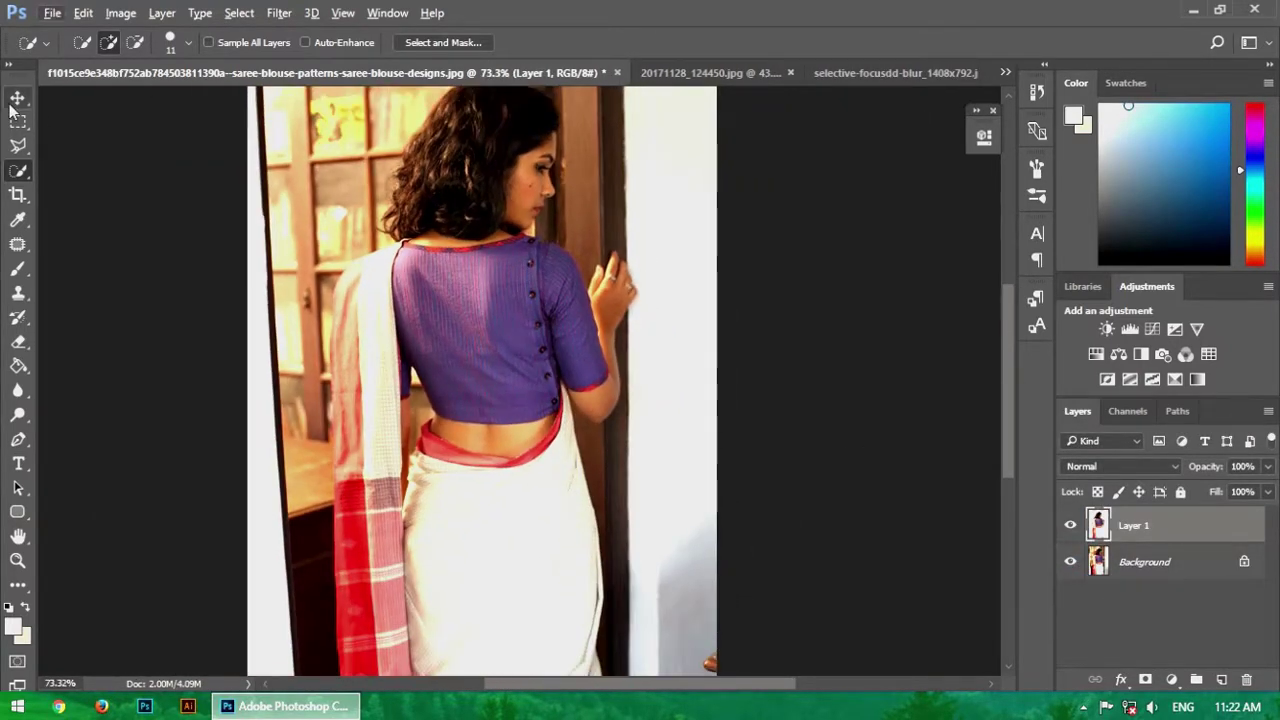
- Drag the cut-out woman into the powder-burst image with the Move tool
left_click(17, 97)
scroll(640, 380, "down", 1)
left_click(528, 337)
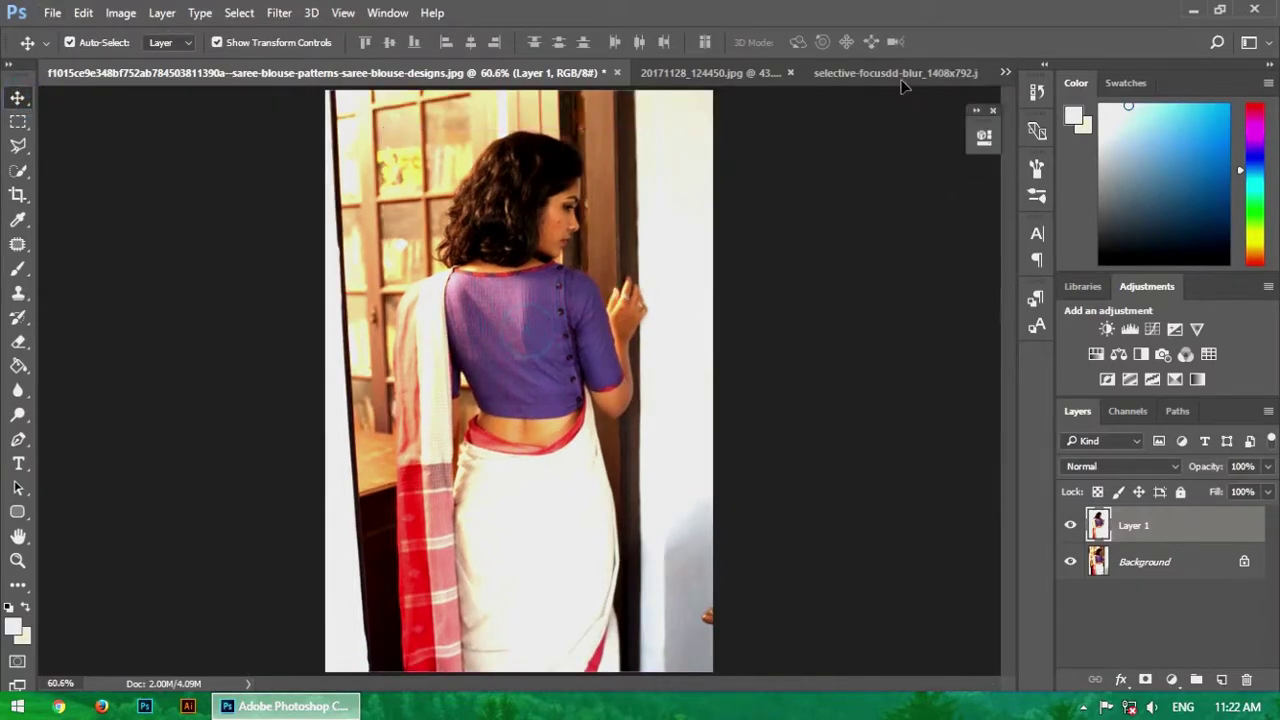
left_click_drag(903, 86, 680, 323)
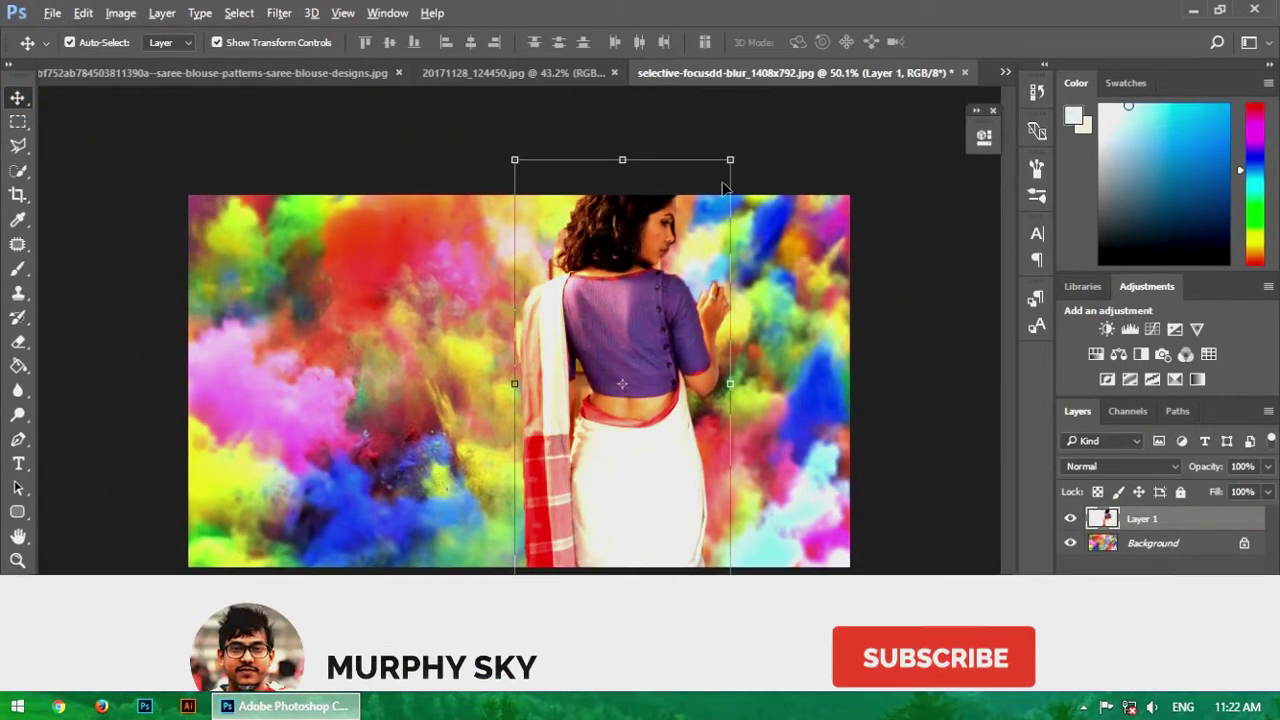
- Scale the woman to about 72%, place her right of centre, and commit
left_click(730, 160)
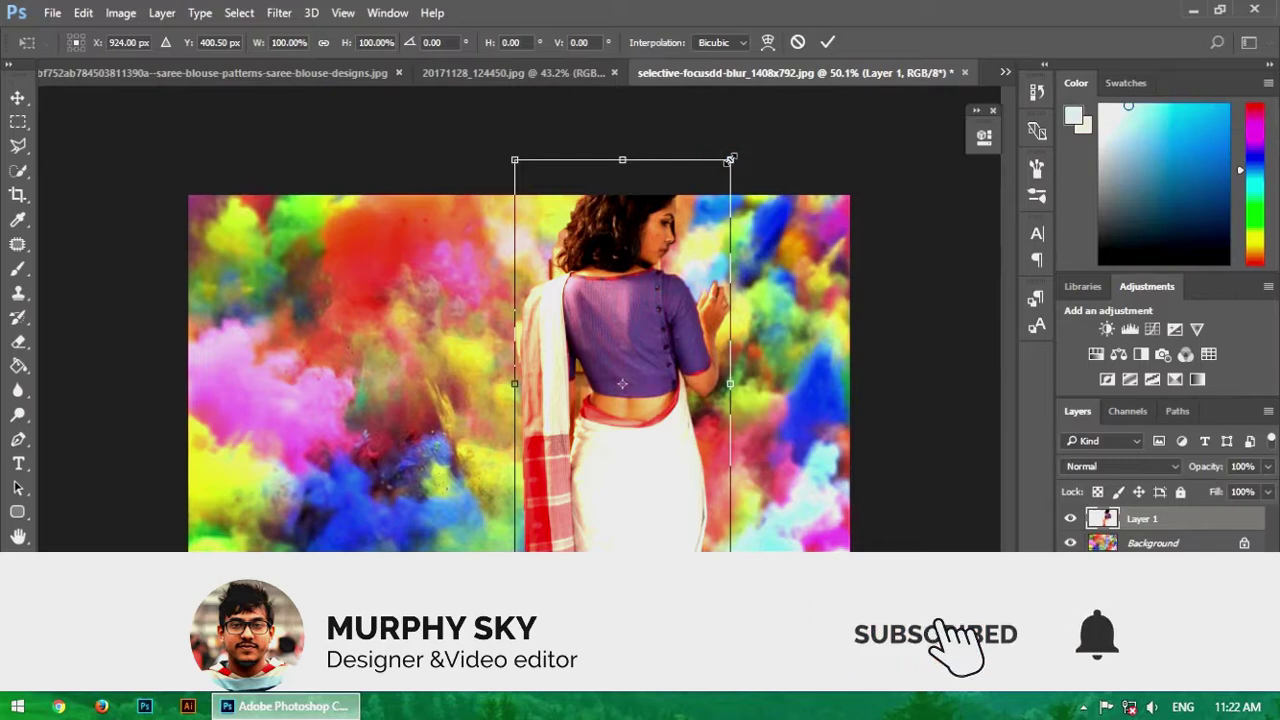
left_click_drag(726, 164, 674, 286)
left_click_drag(610, 428, 606, 369)
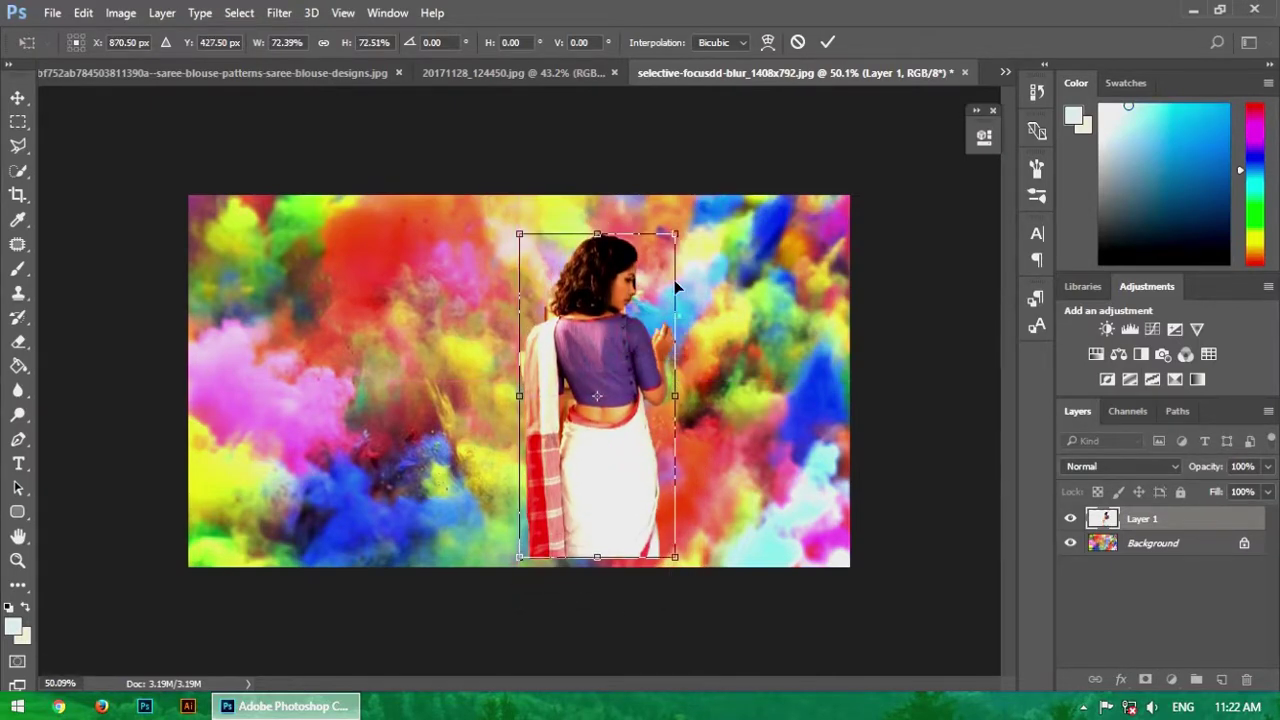
left_click_drag(617, 320, 634, 322)
left_click(827, 42)
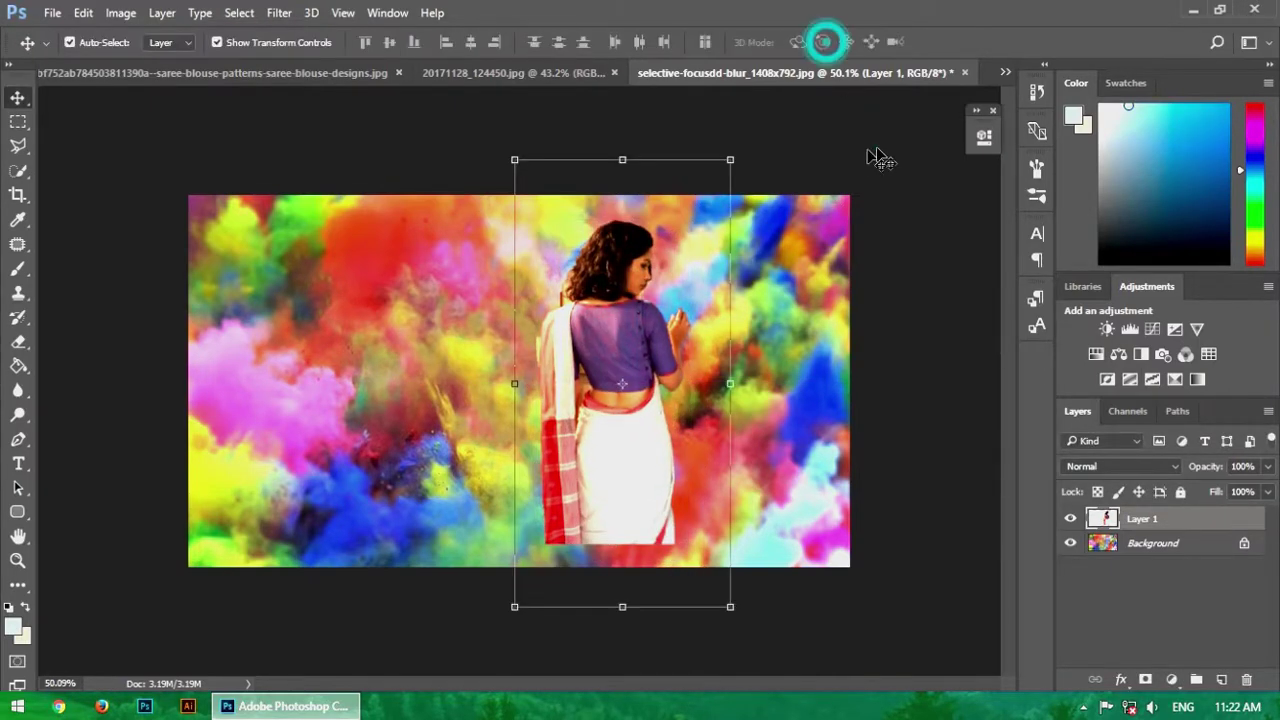
left_click(562, 73)
scroll(559, 264, "up", 1)
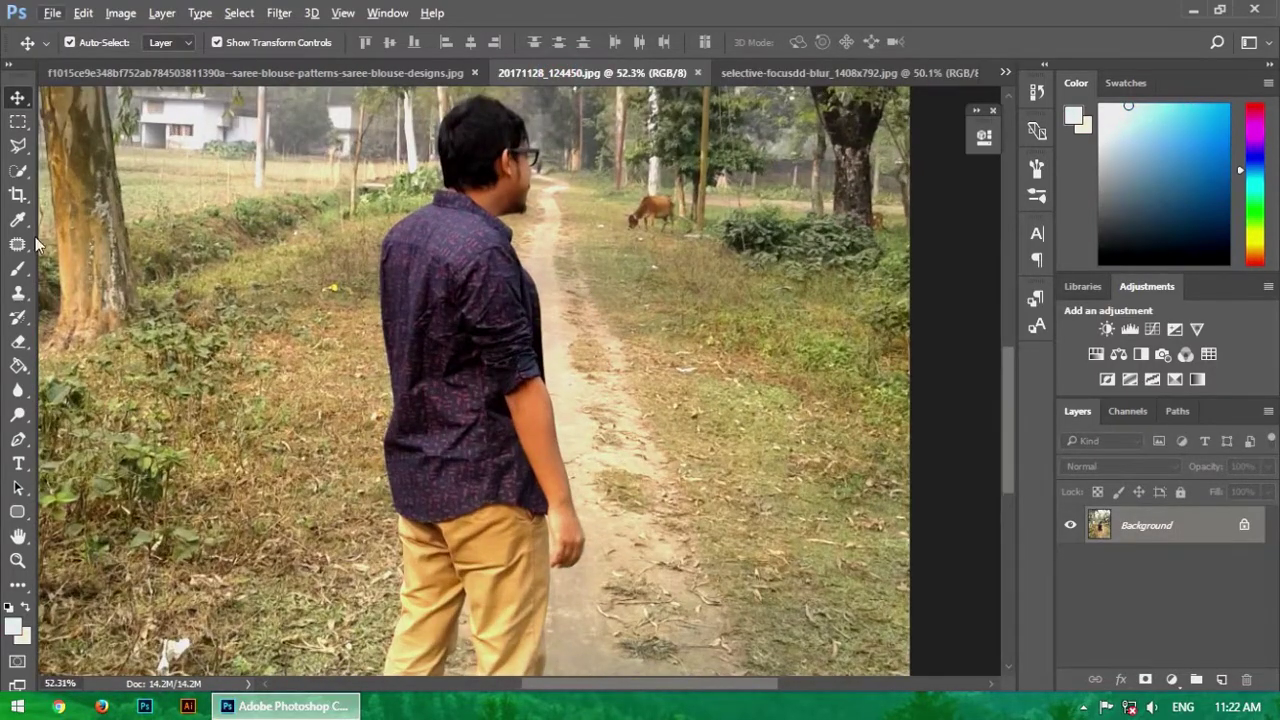
- Quick-select the man's body, extending the selection along the right pant leg
left_click(19, 172)
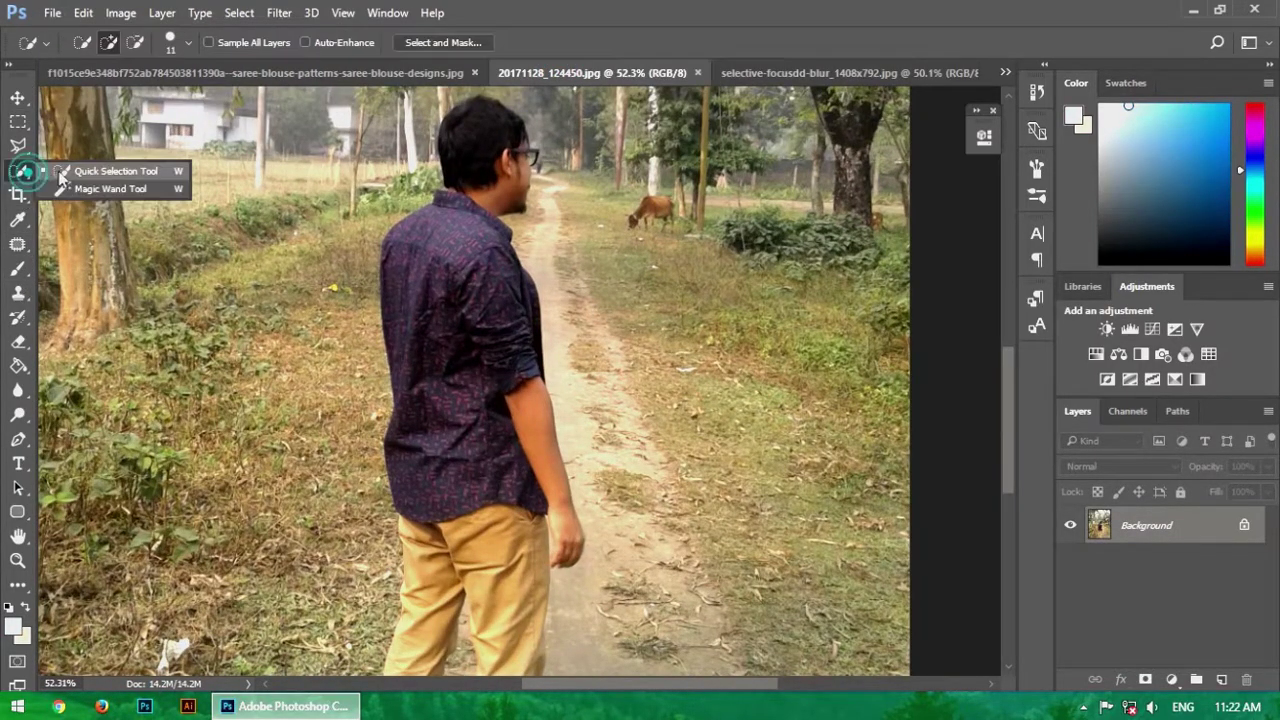
scroll(476, 258, "down", 1)
scroll(482, 256, "up", 1)
scroll(484, 255, "down", 1)
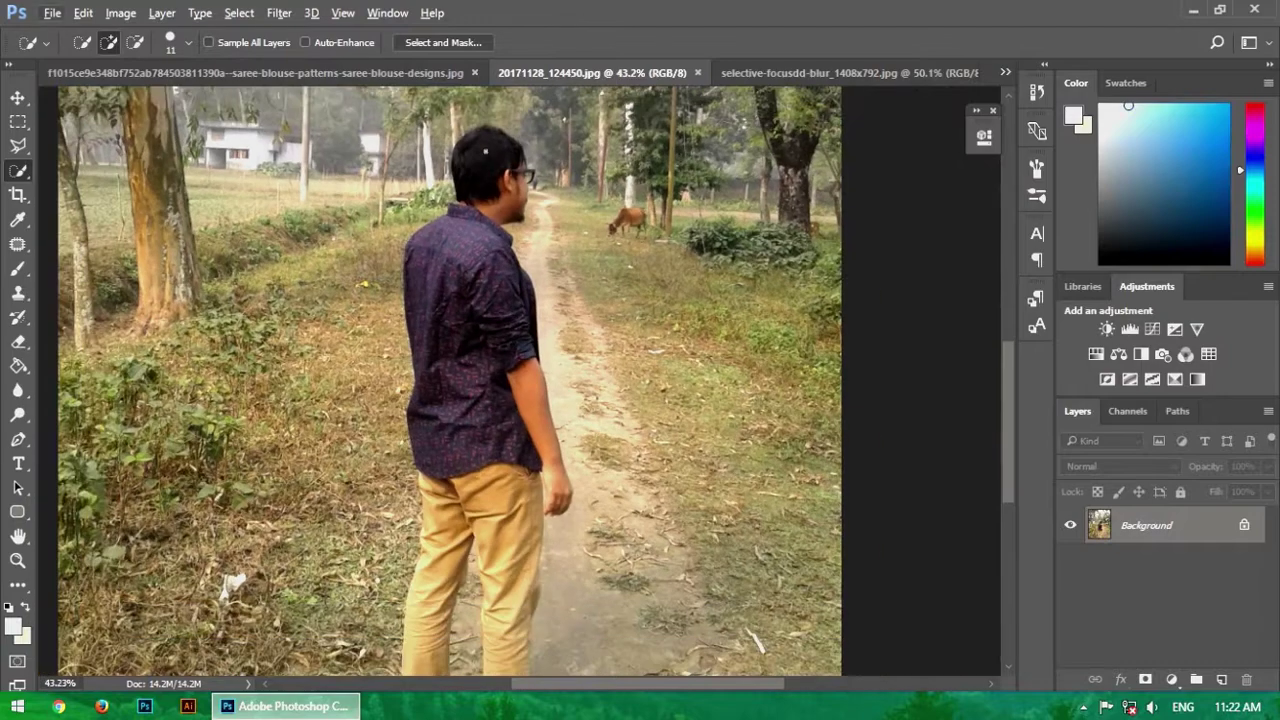
left_click_drag(486, 147, 412, 380)
scroll(420, 370, "down", 3)
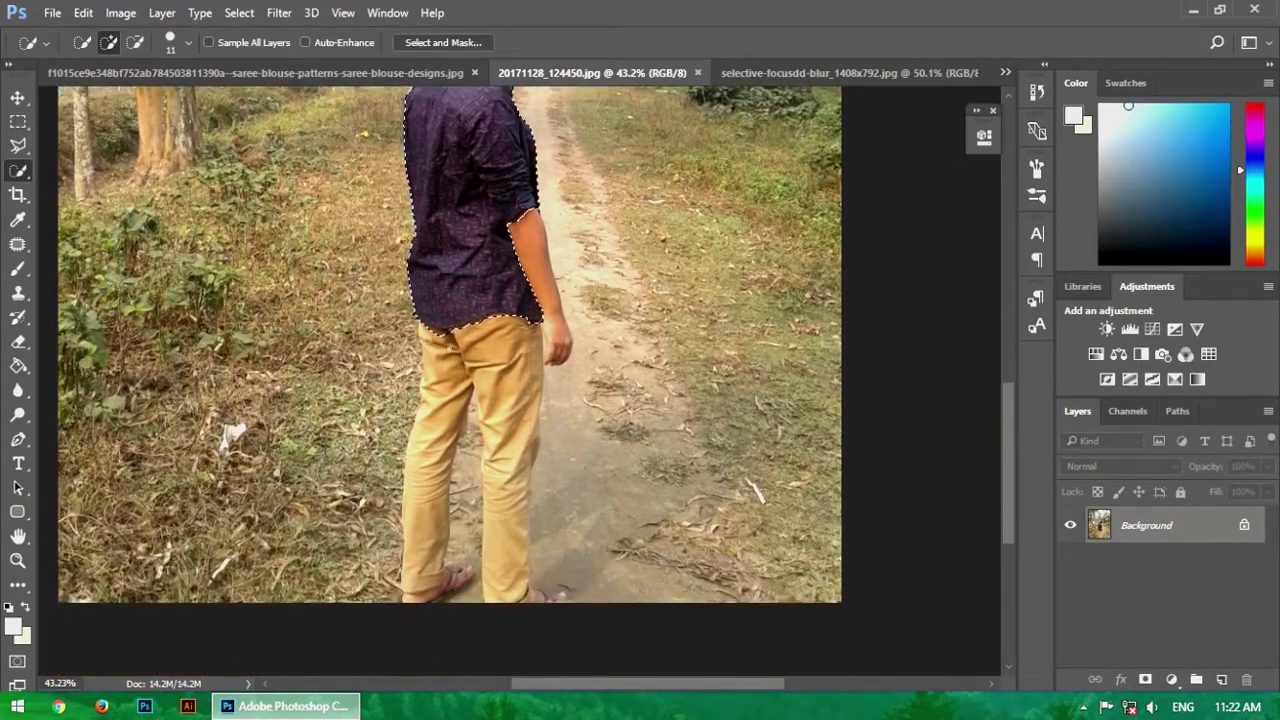
left_click_drag(418, 300, 437, 332)
mouse_move(470, 430)
left_mouse_down()
mouse_move(505, 480)
mouse_move(492, 330)
left_mouse_up()
scroll(517, 554, "up", 2, "alt")
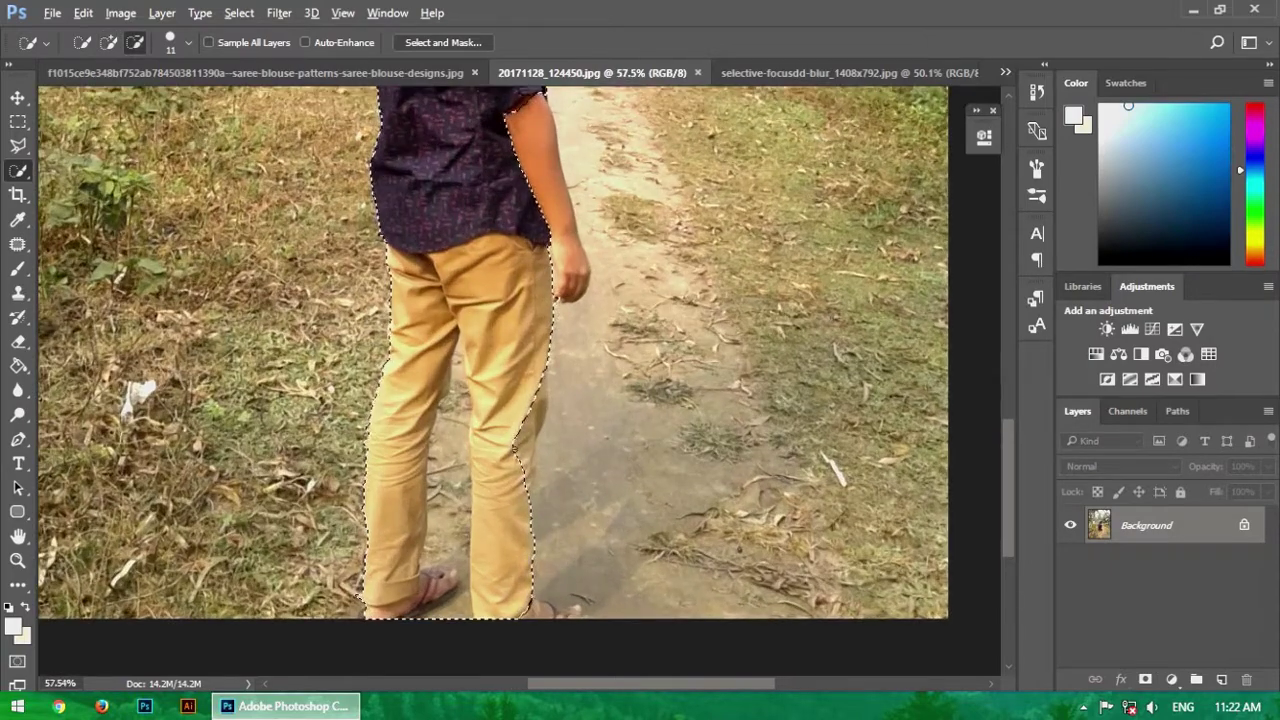
left_click(518, 380, "alt")
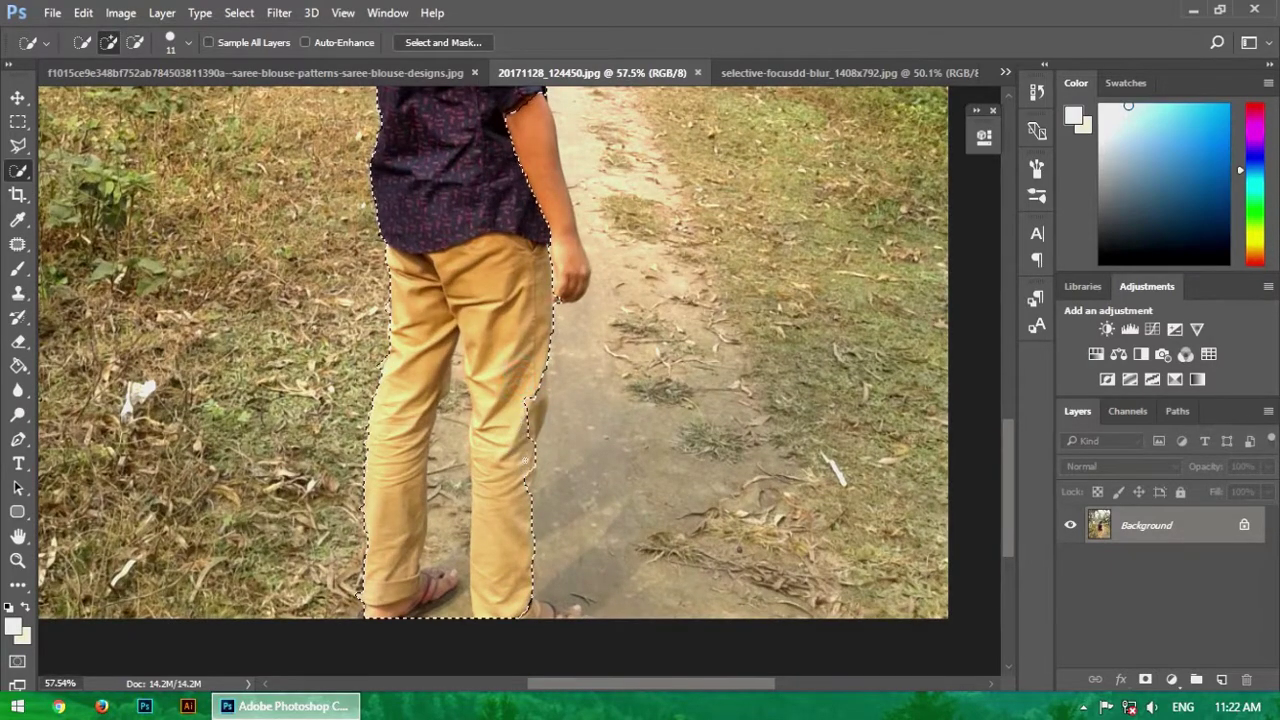
scroll(523, 470, "down", 1)
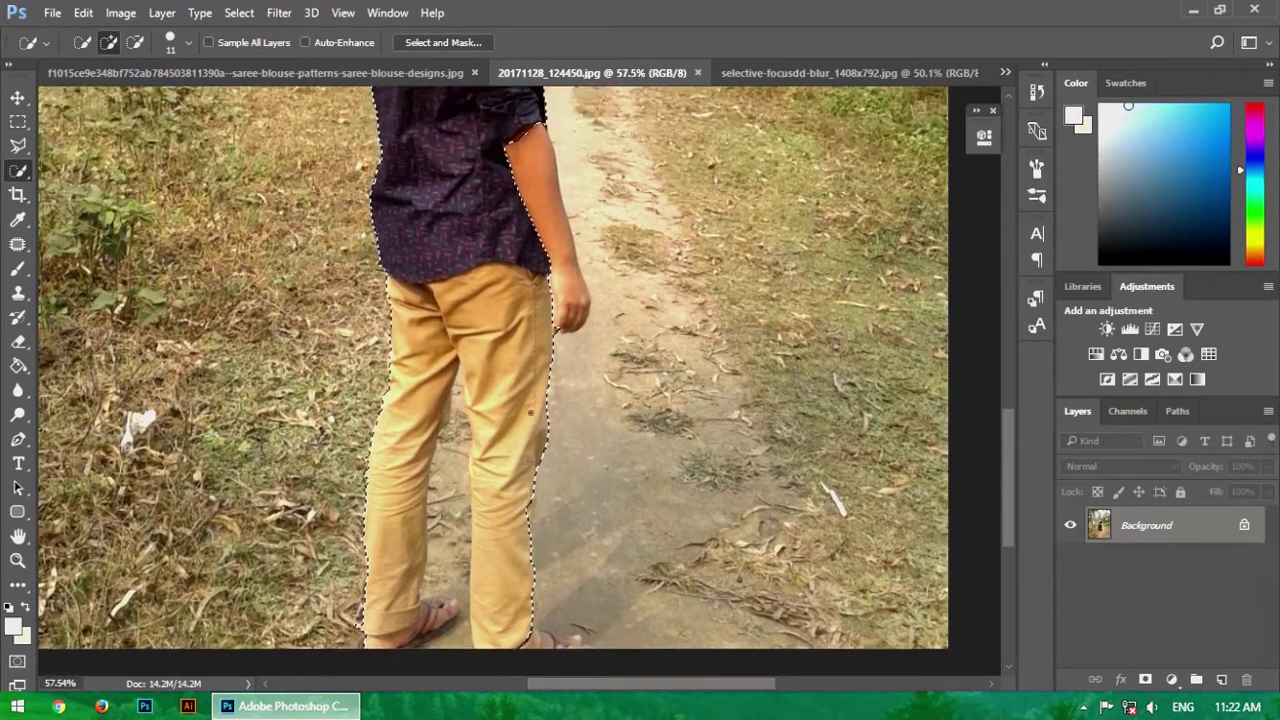
scroll(528, 380, "up", 5)
scroll(530, 400, "up", 5, "alt")
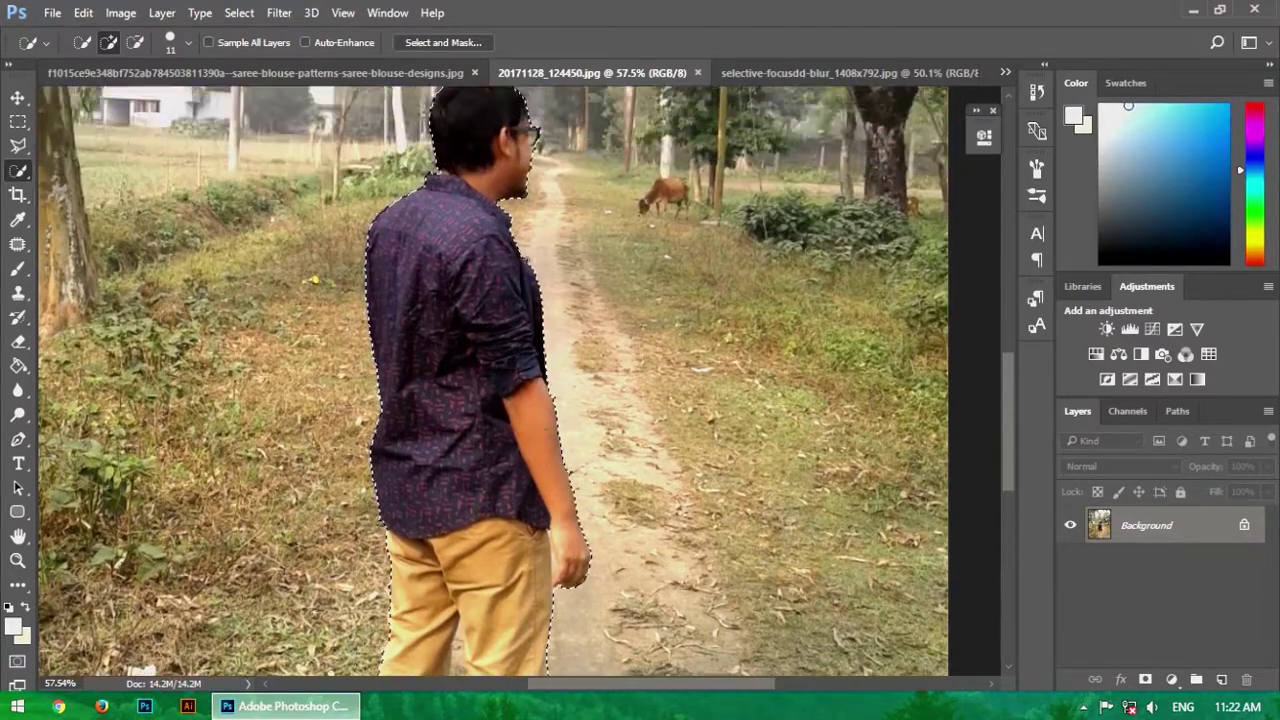
scroll(530, 258, "up", 5, "alt")
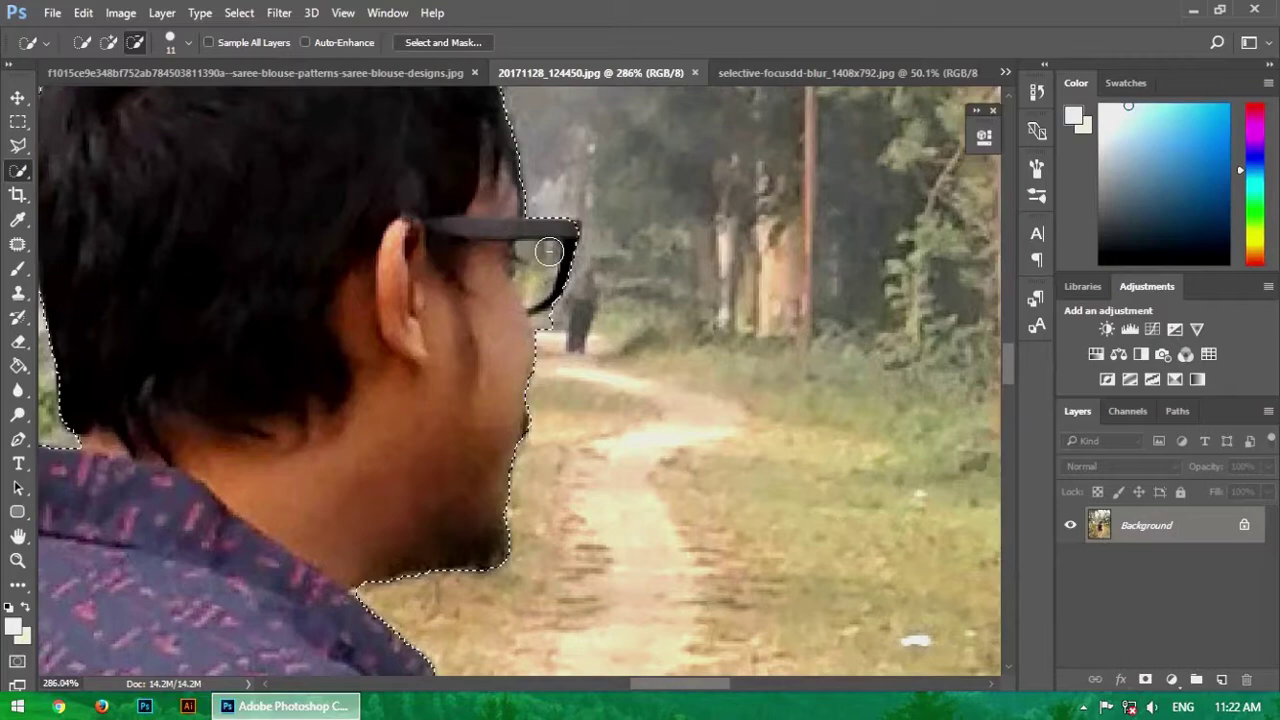
- Add the chin and neck edge and subtract the ground between the legs
left_click(561, 238)
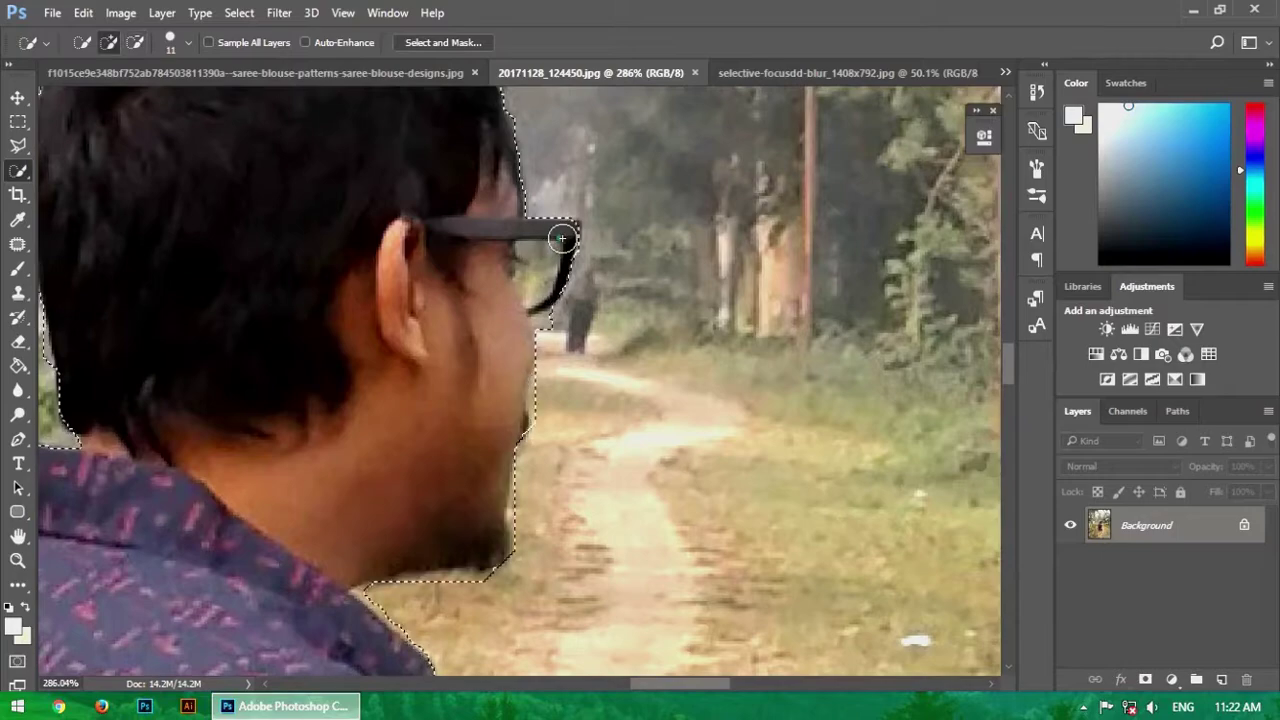
scroll(515, 270, "down", 6, "alt")
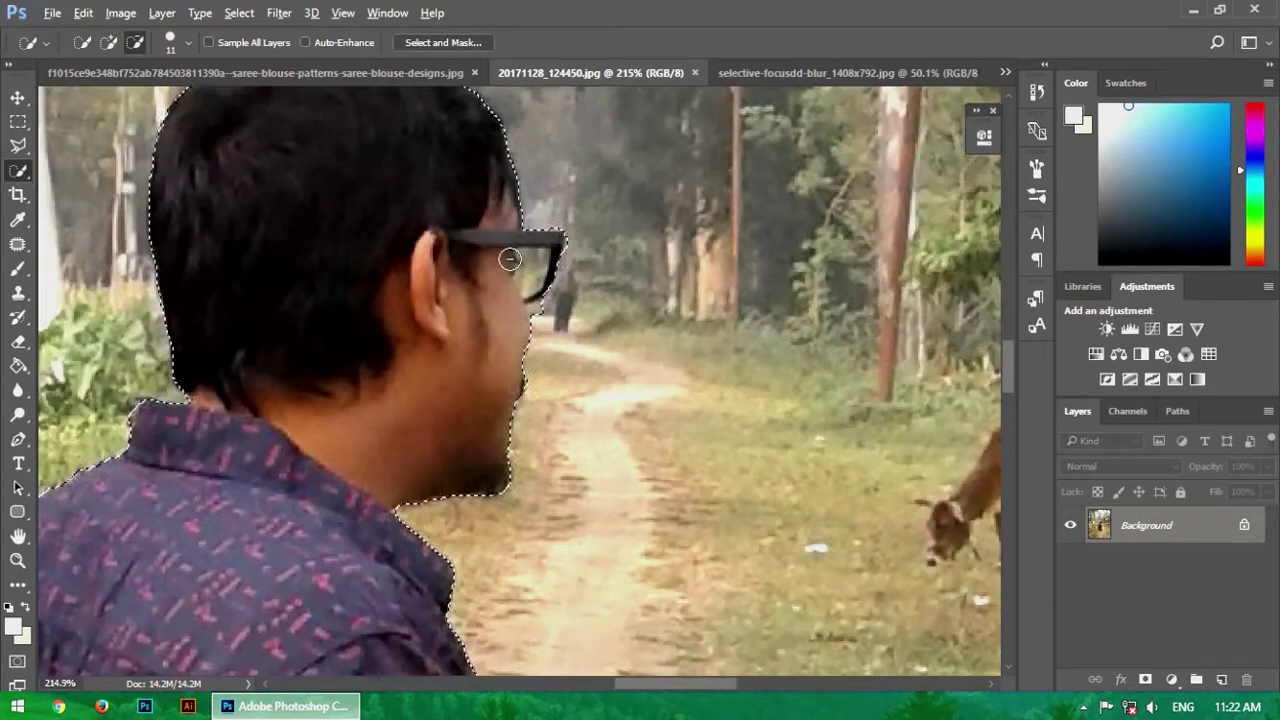
scroll(485, 262, "down", 2, "alt")
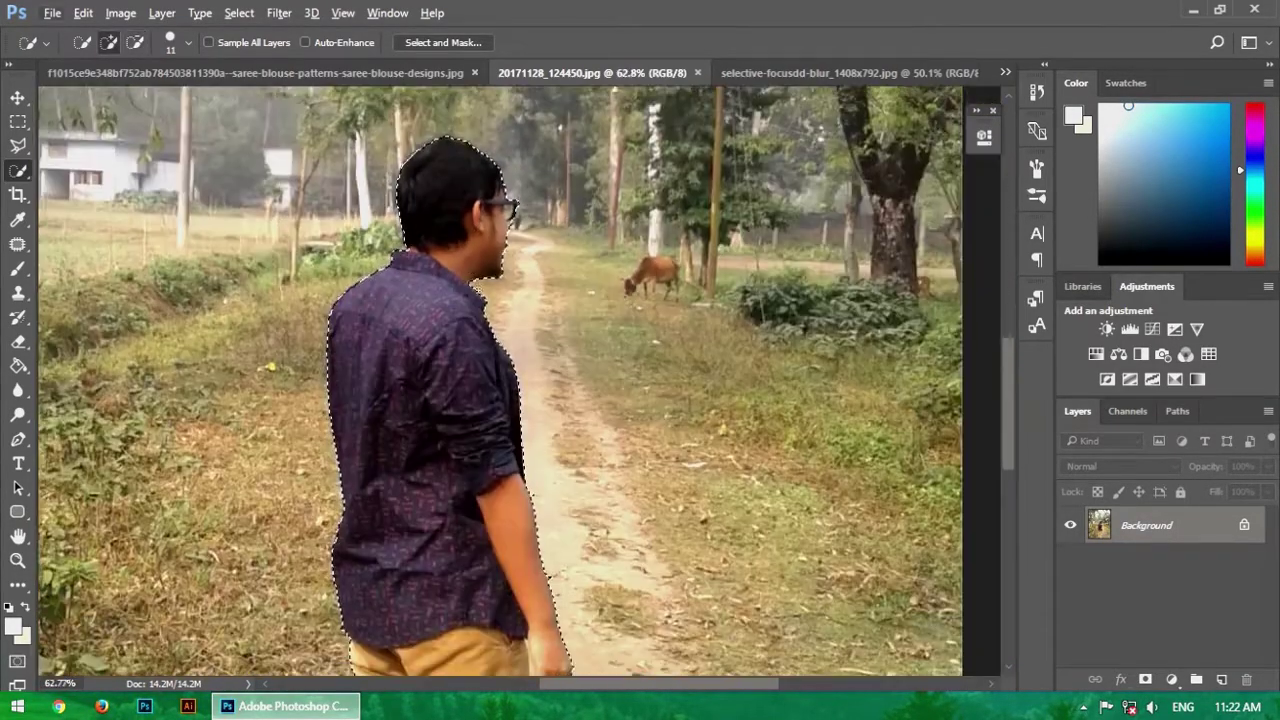
scroll(484, 330, "down", 10)
scroll(483, 392, "down", 3)
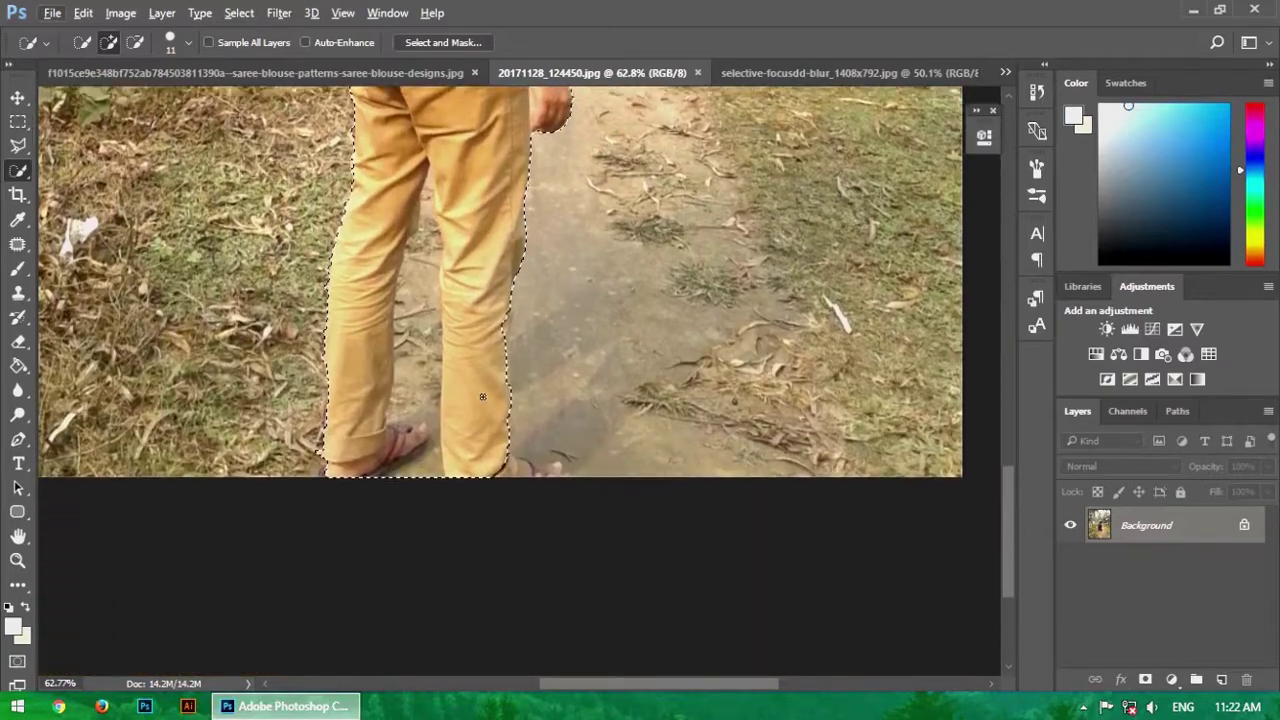
scroll(423, 497, "up", 2, "alt")
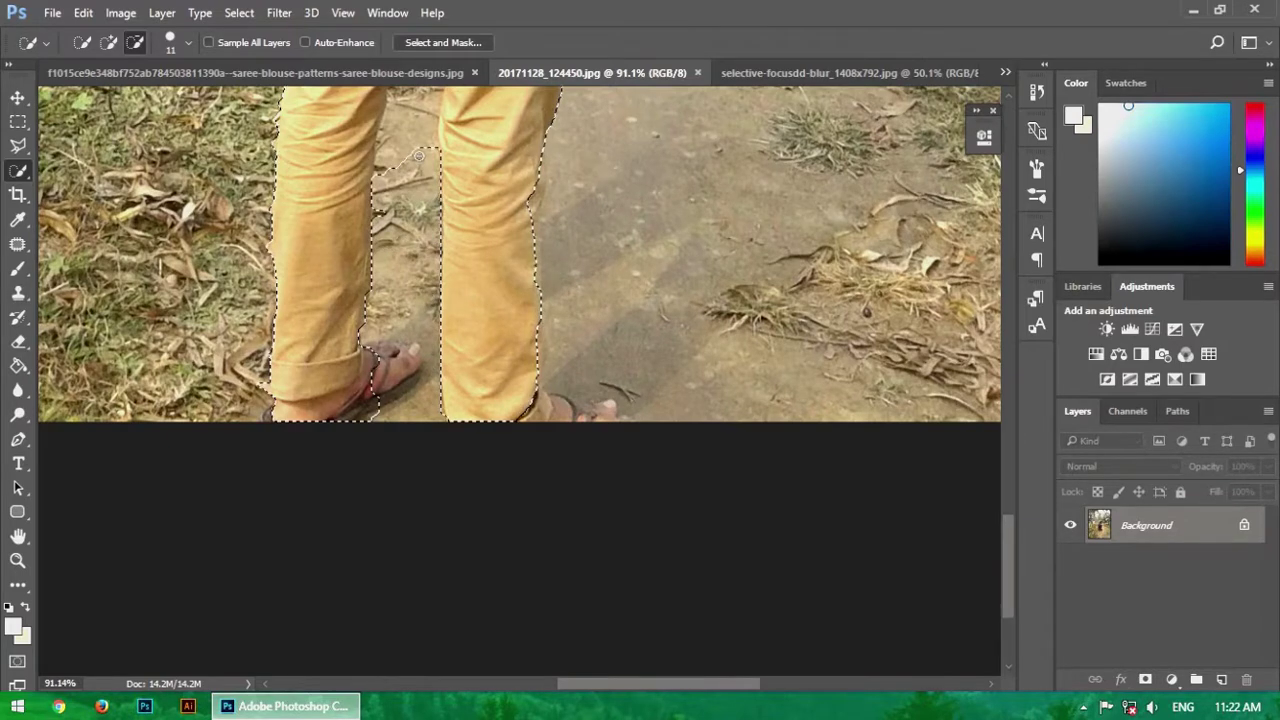
scroll(430, 221, "up", 5)
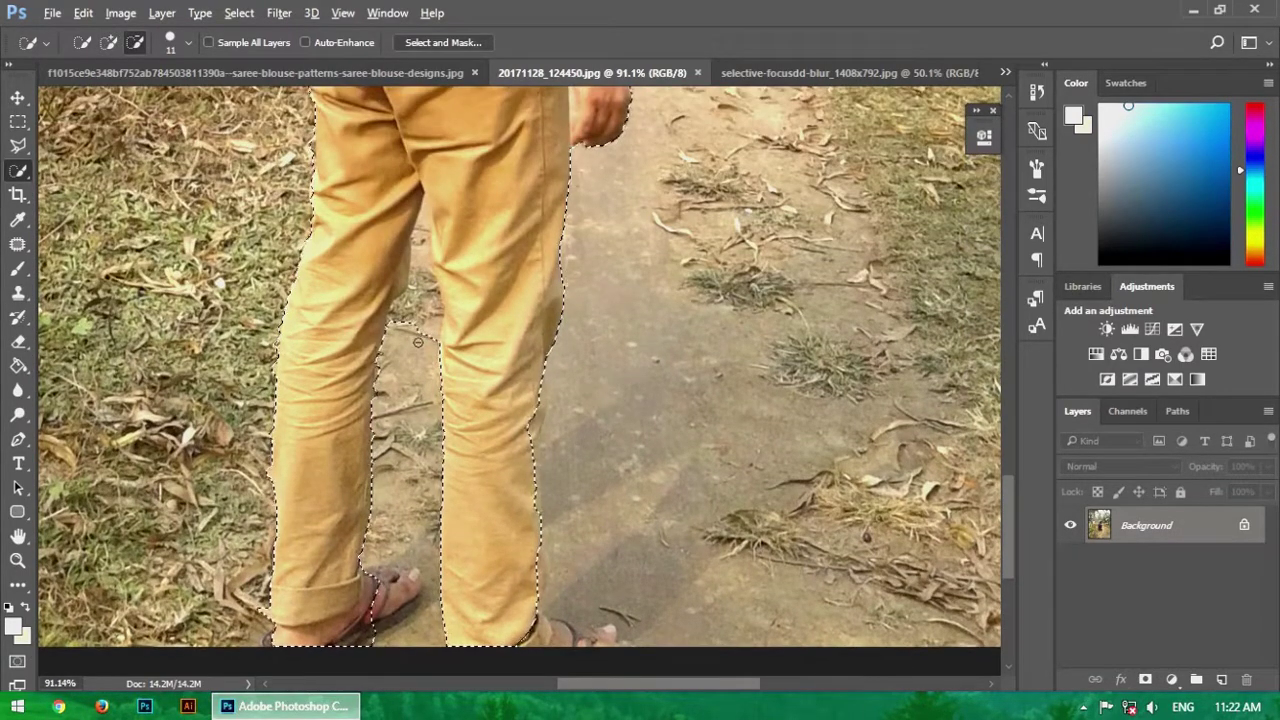
mouse_move(418, 342)
left_mouse_down()
mouse_move(420, 259)
mouse_move(451, 259)
left_mouse_up()
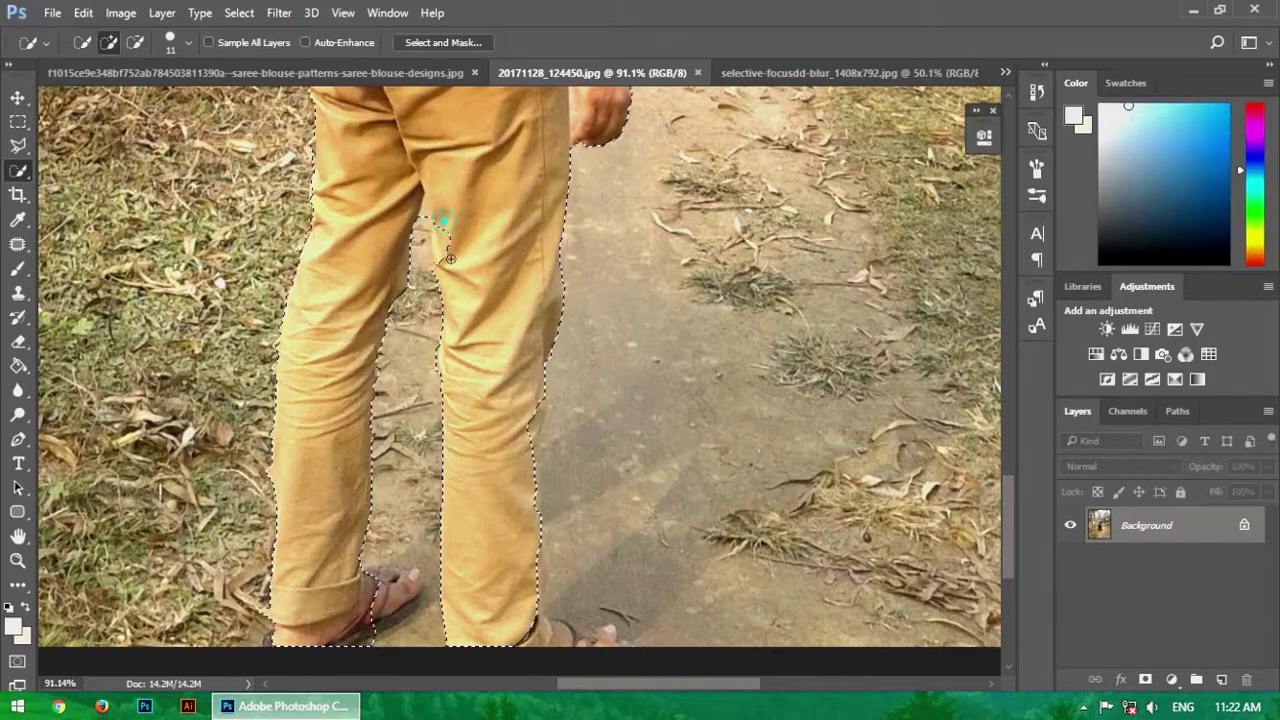
scroll(477, 298, "up", 2)
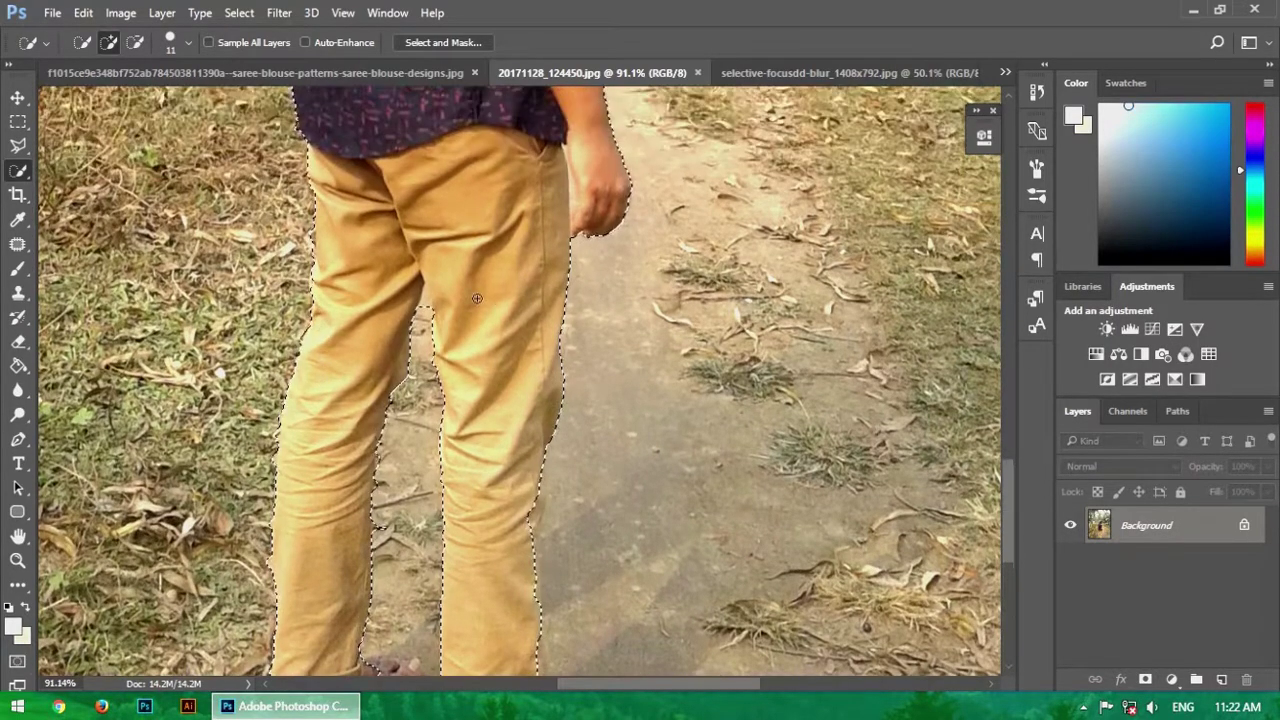
scroll(521, 298, "down", 3)
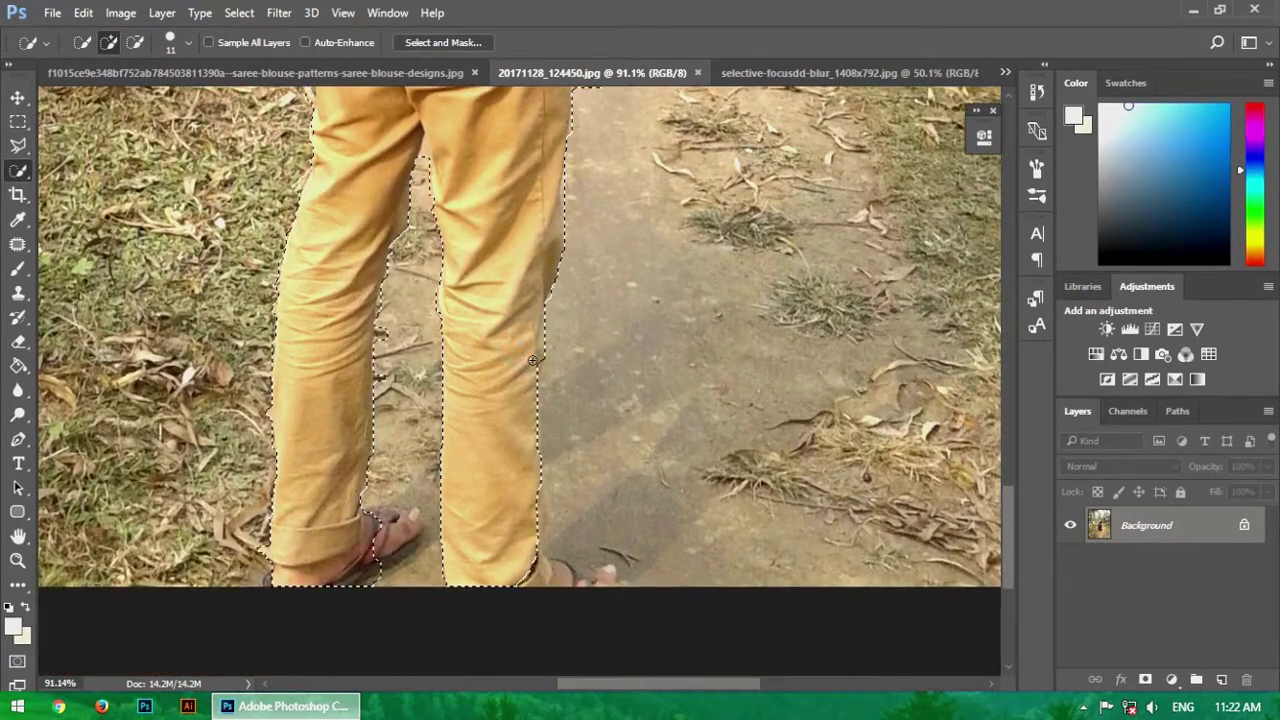
scroll(526, 368, "down", 2)
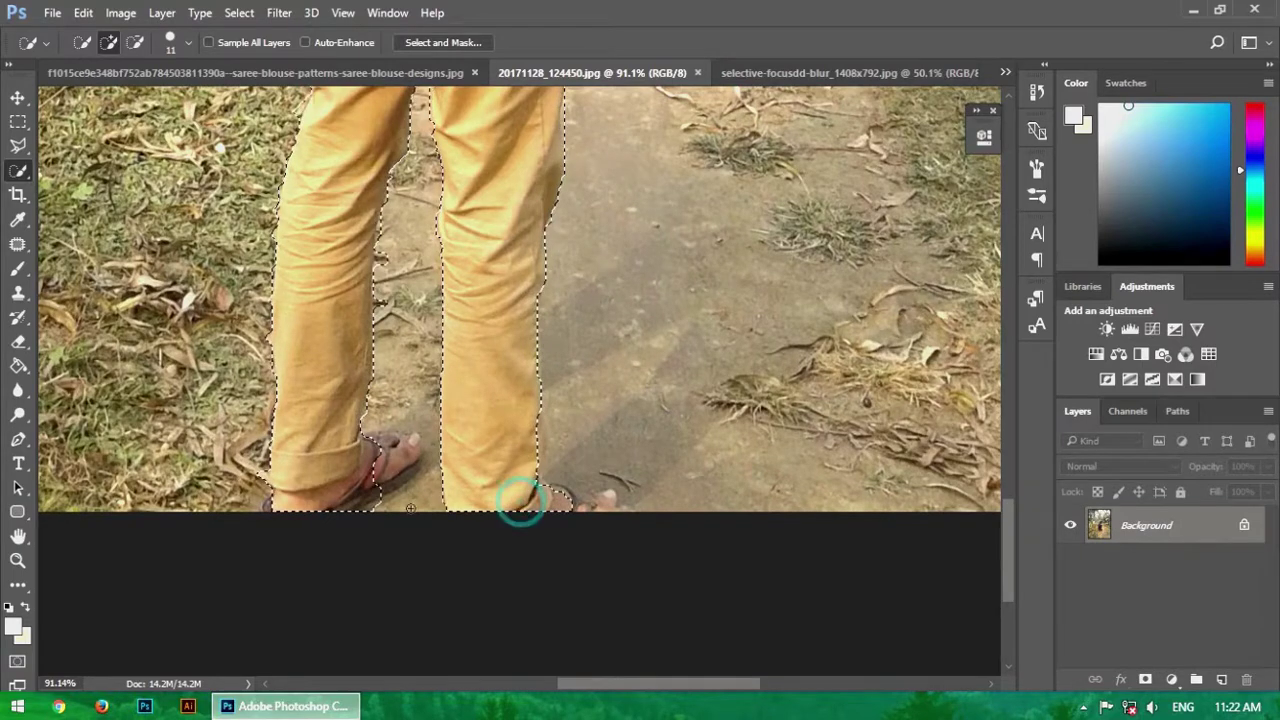
- Add the left foot and sandal to the selection
left_click(375, 463)
scroll(339, 468, "up", 1)
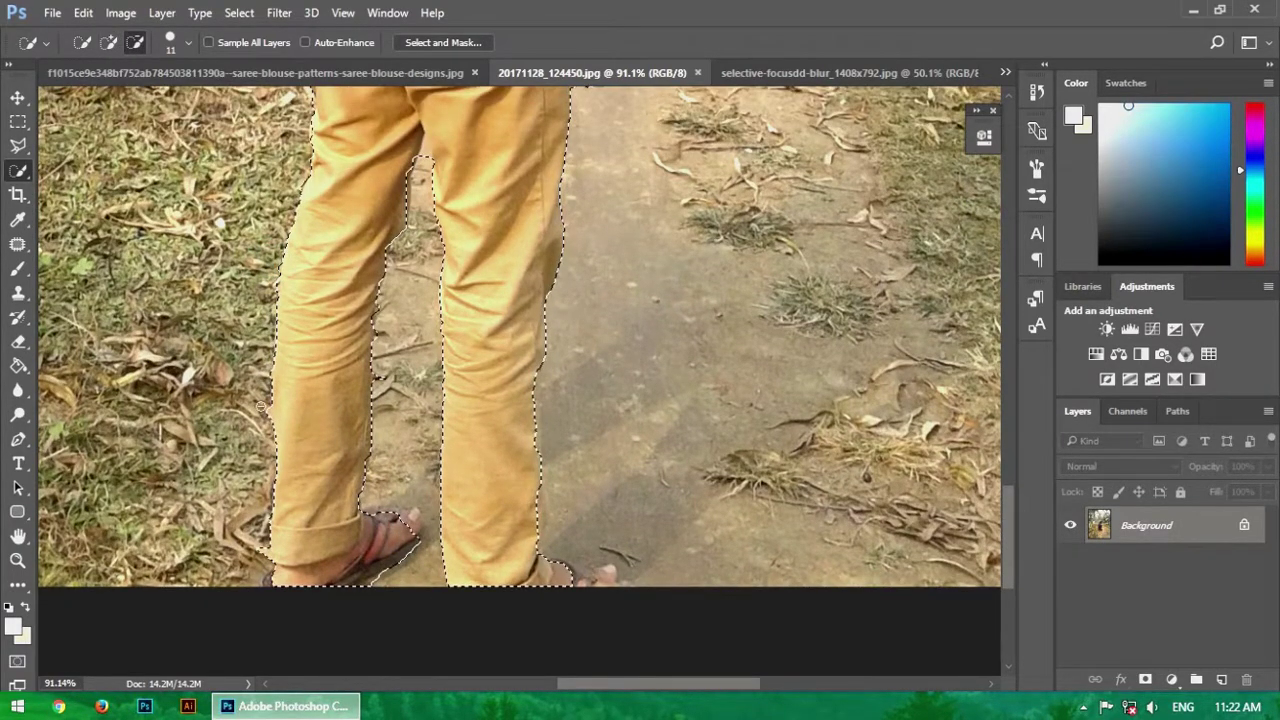
scroll(290, 385, "up", 6)
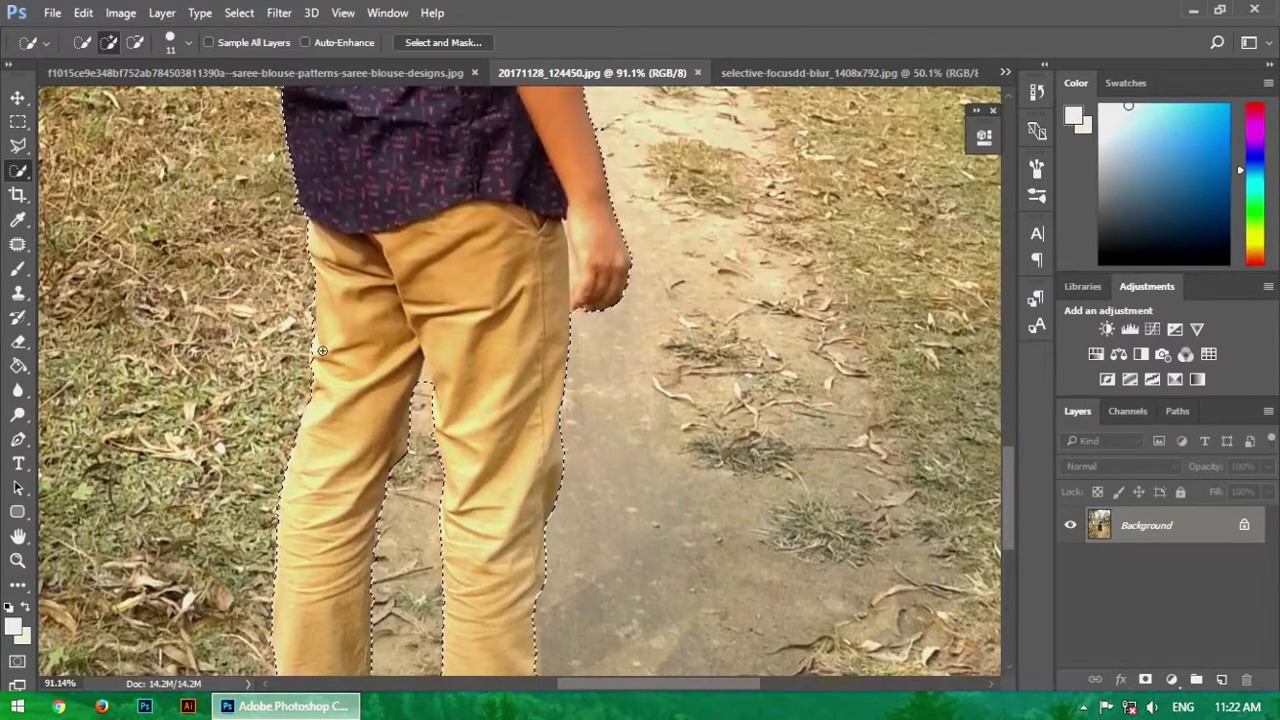
scroll(315, 358, "up", 1)
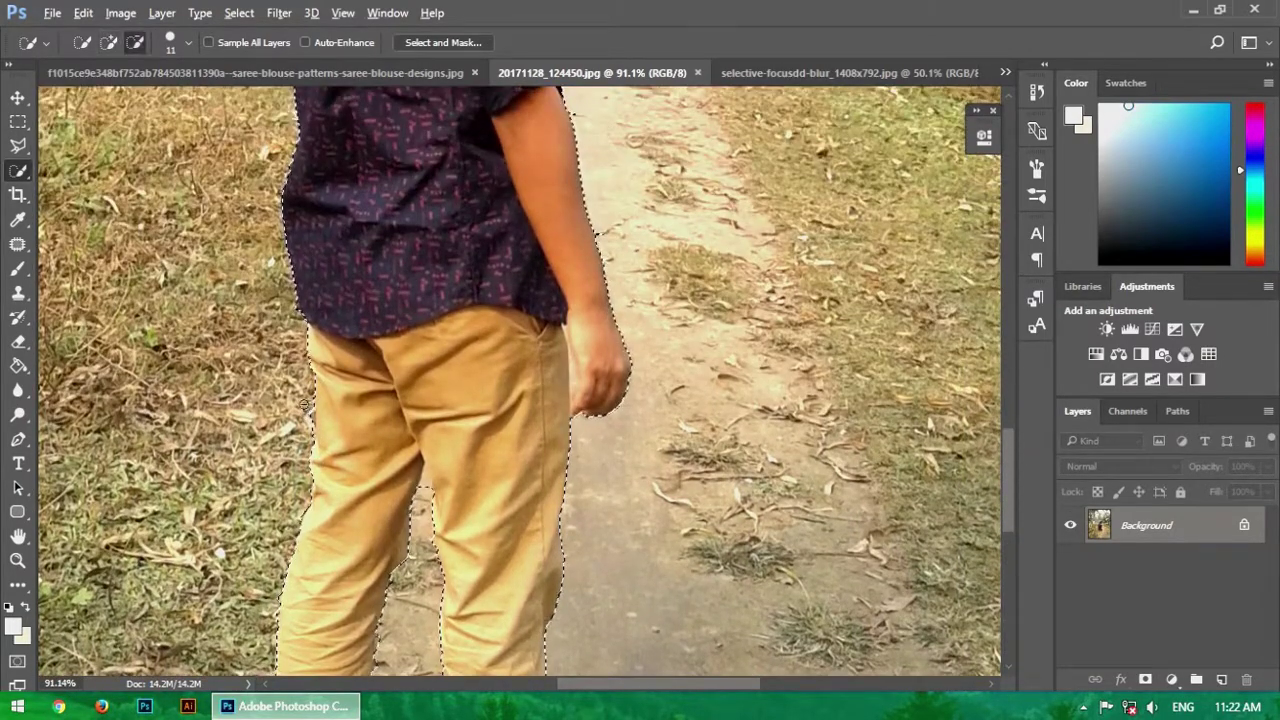
scroll(306, 414, "down", 4, "alt")
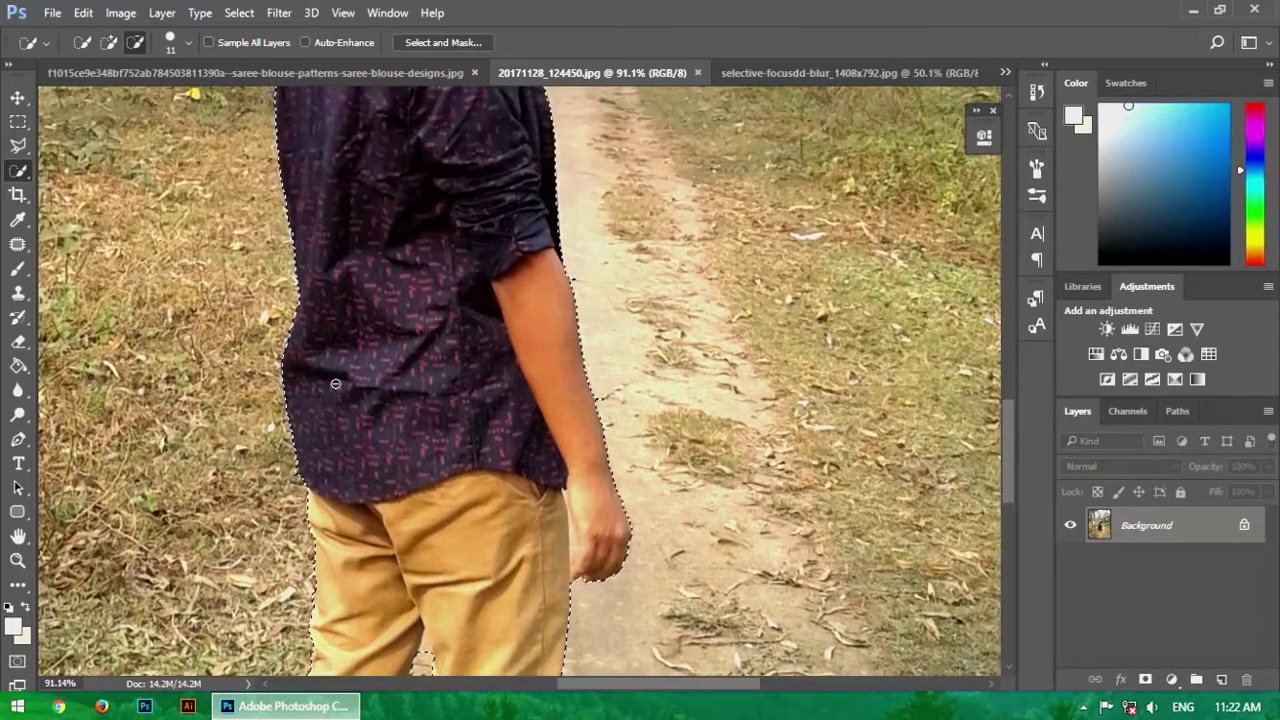
scroll(428, 285, "down", 4, "alt")
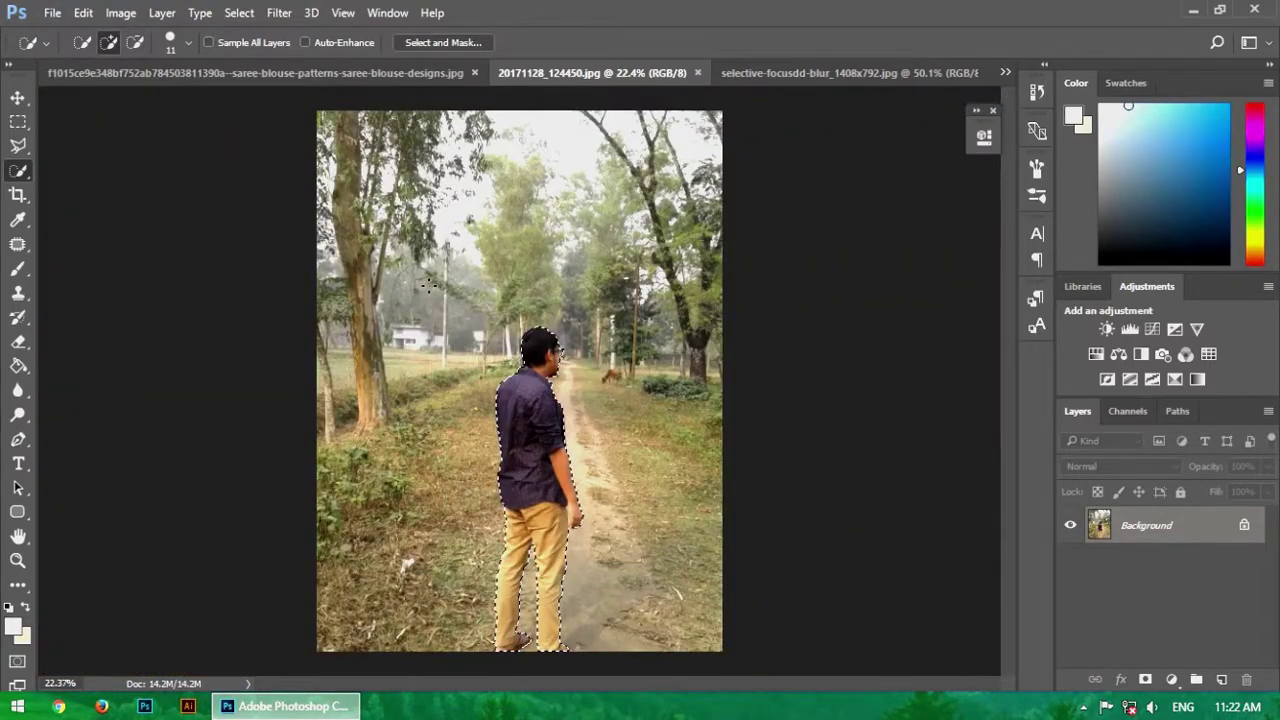
- Copy the man to Layer 1 and drag him into the powder-burst composite
key("ctrl+j")
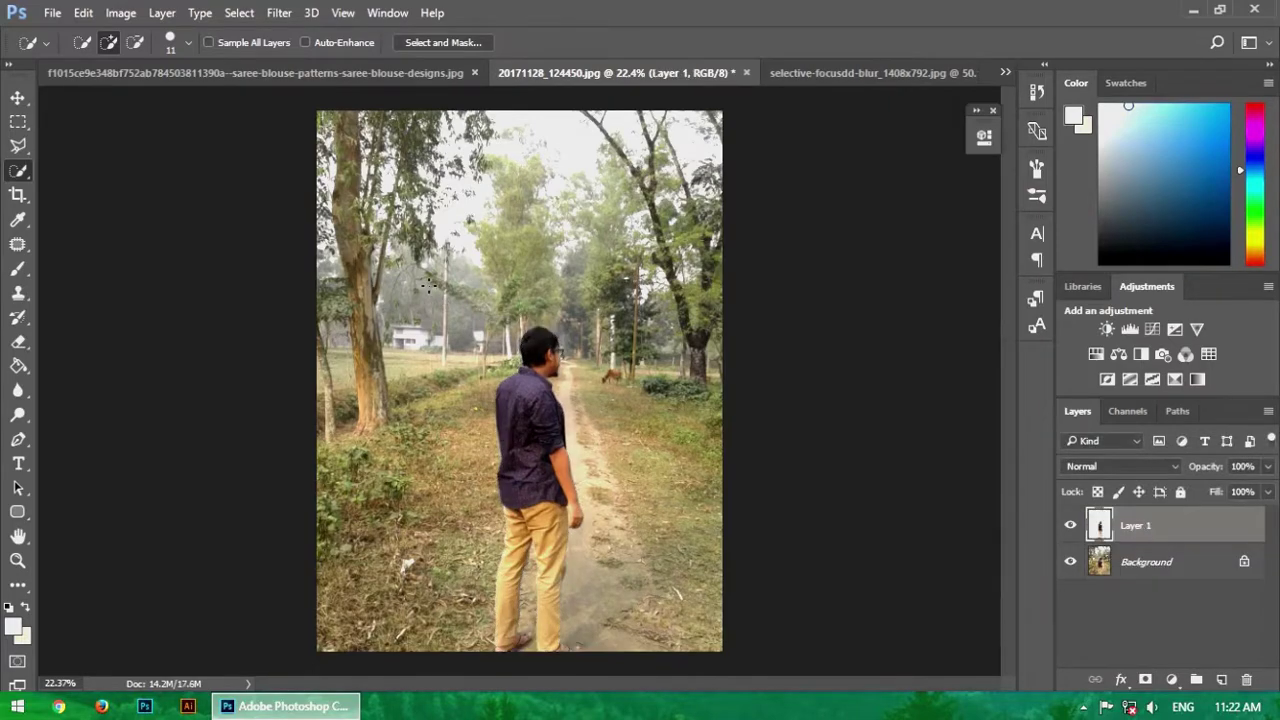
left_click(18, 97)
scroll(720, 500, "up", 3, "alt")
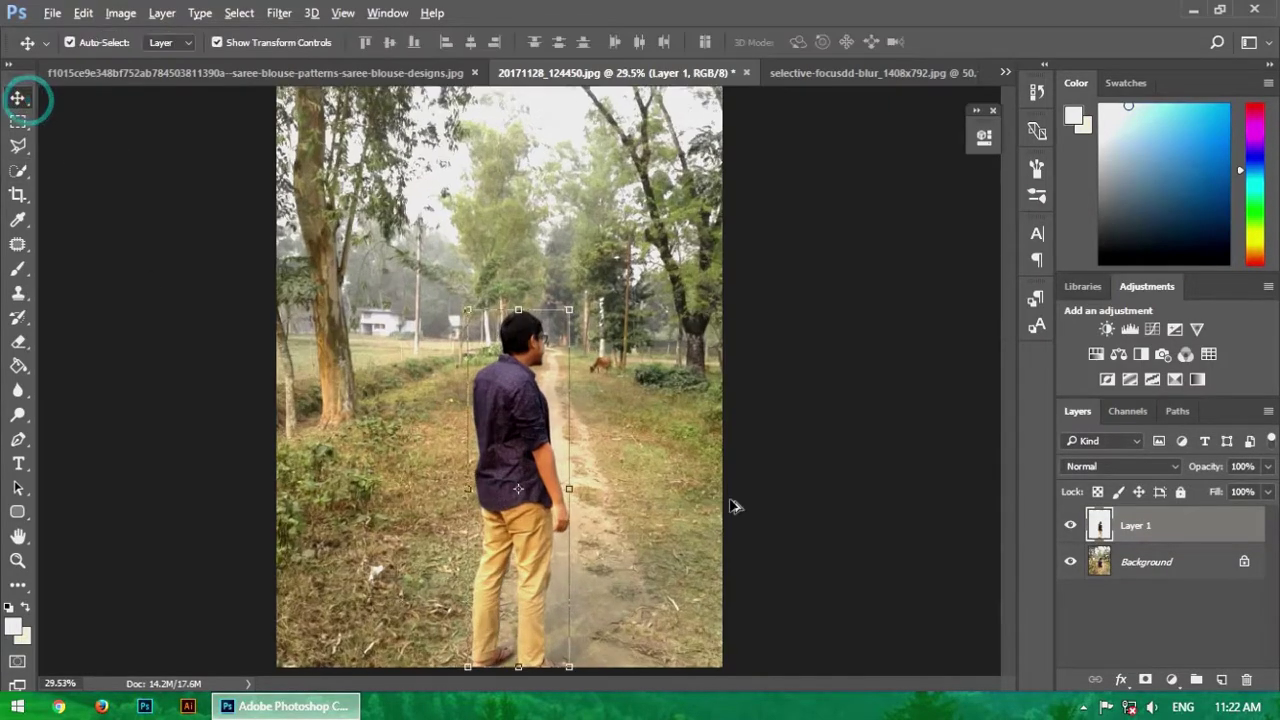
left_click_drag(444, 381, 358, 384)
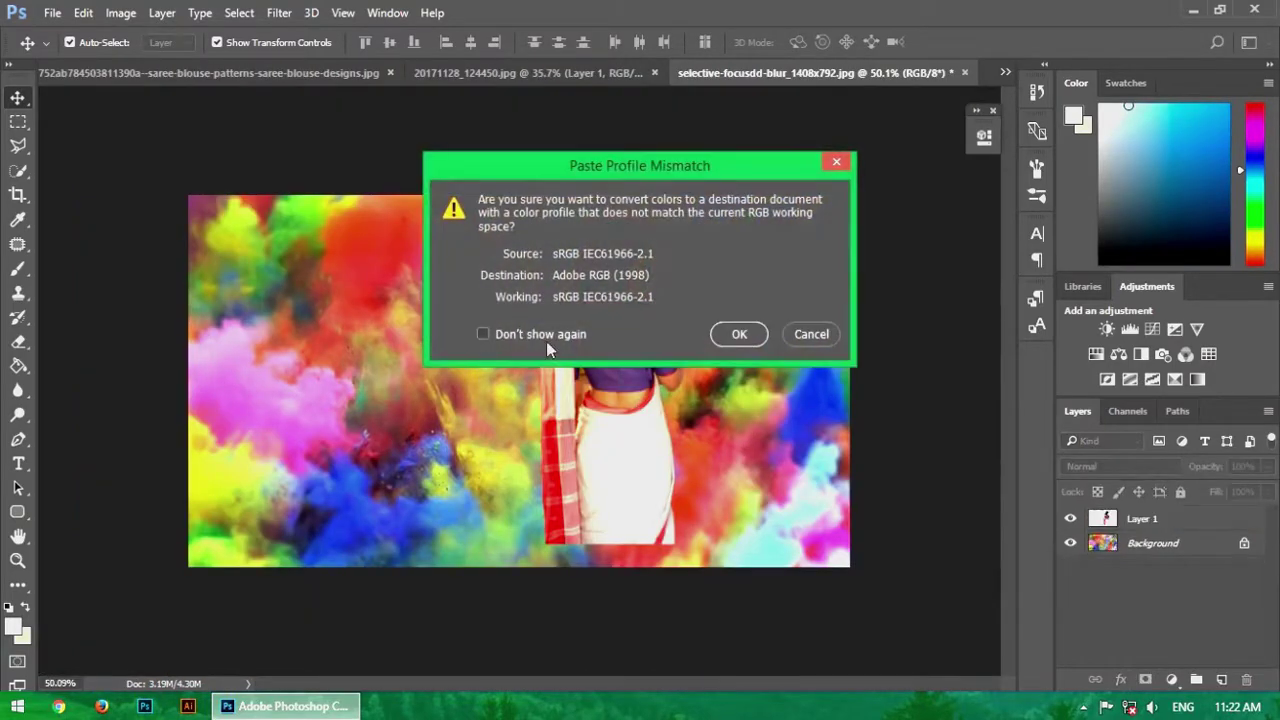
- Convert the pasted man to the composite's profile, scale him to about 60% and place him left of the woman
left_click(739, 334)
left_click_drag(460, 171, 397, 394)
left_click_drag(314, 541, 420, 325)
mouse_move(502, 191)
left_mouse_down()
mouse_move(497, 177)
mouse_move(486, 205)
left_mouse_up()
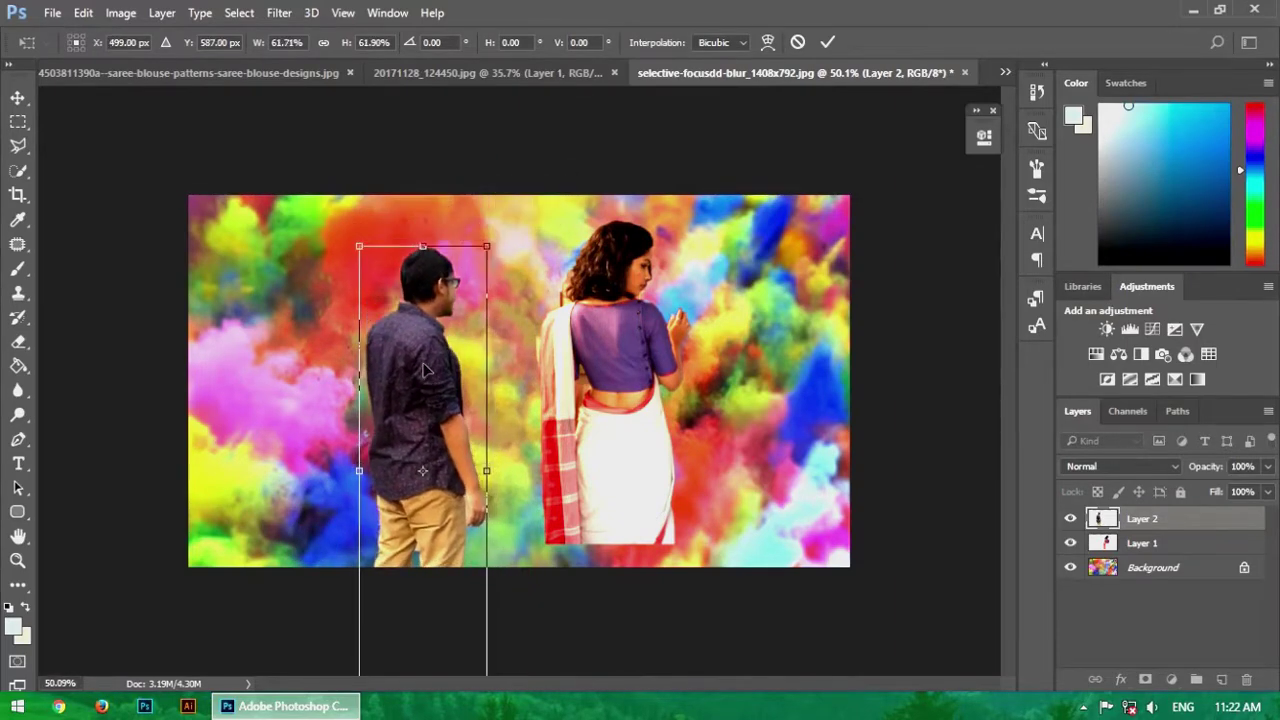
left_click_drag(400, 372, 435, 327)
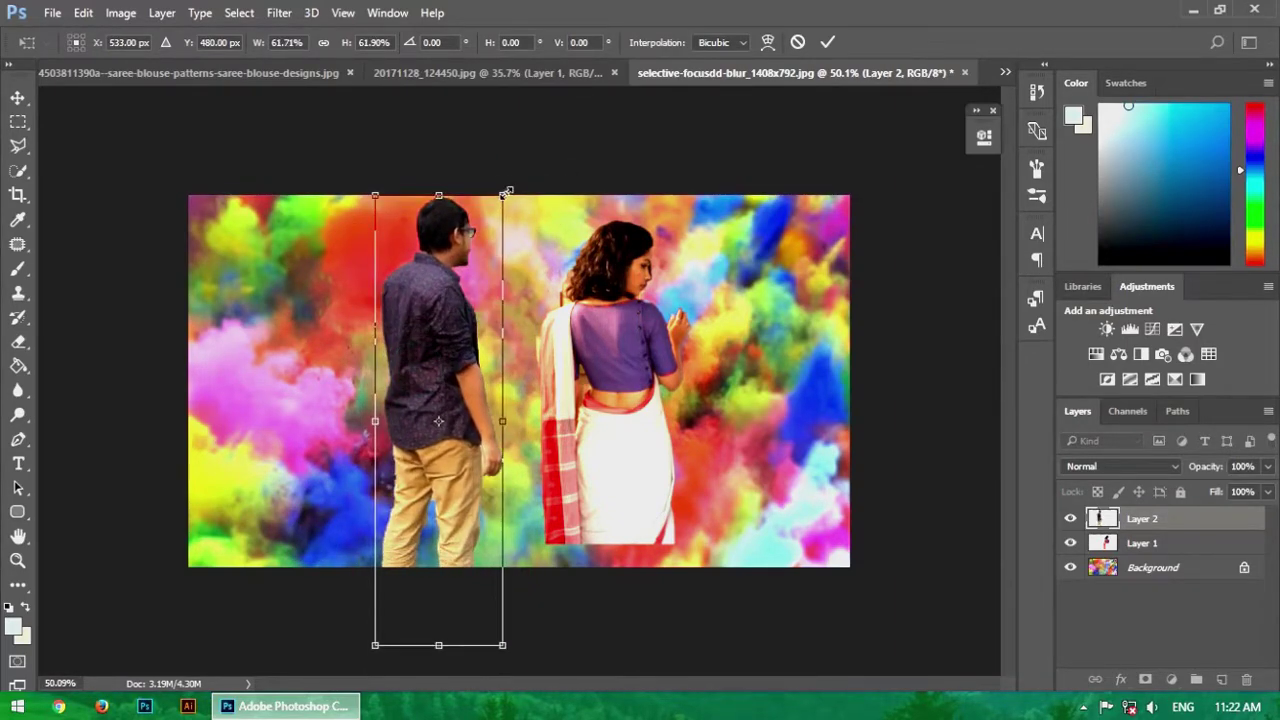
mouse_move(507, 191)
left_mouse_down()
mouse_move(503, 179)
mouse_move(502, 196)
left_mouse_up()
left_click_drag(452, 334, 446, 320)
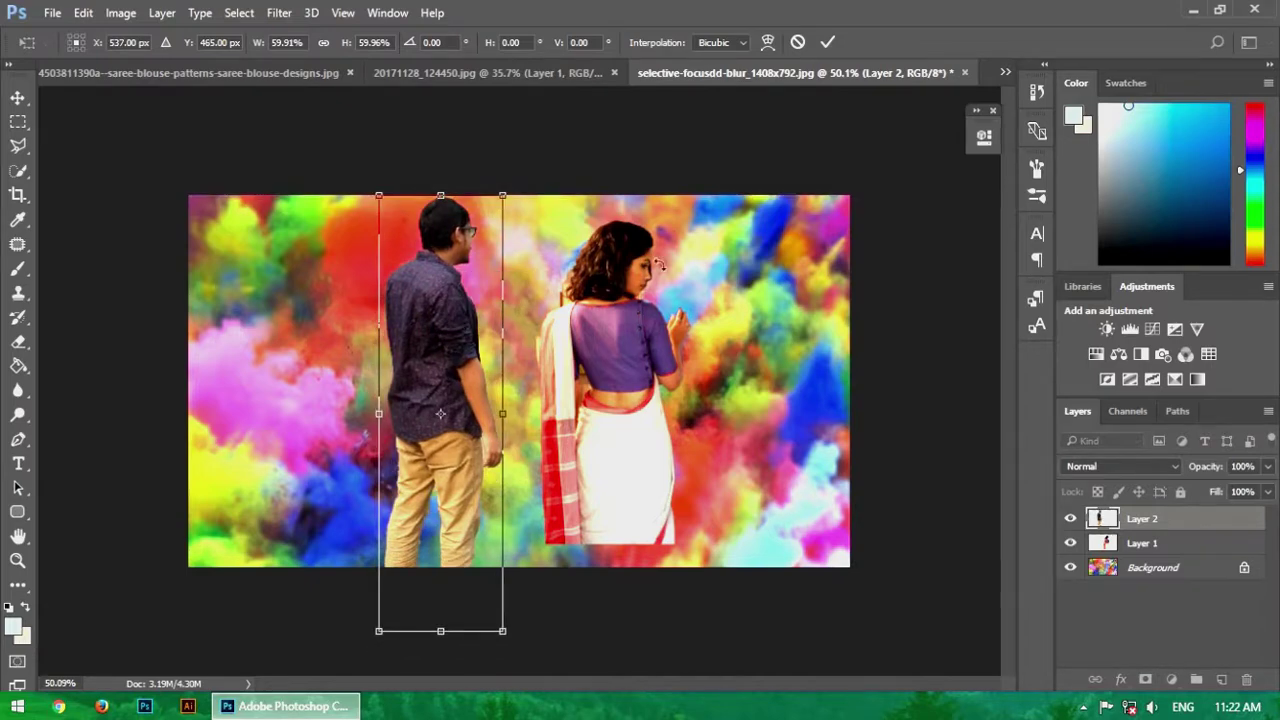
left_click(827, 42)
- Scale the woman to about 85% and nudge her into position
left_click(840, 83)
key("ctrl+0")
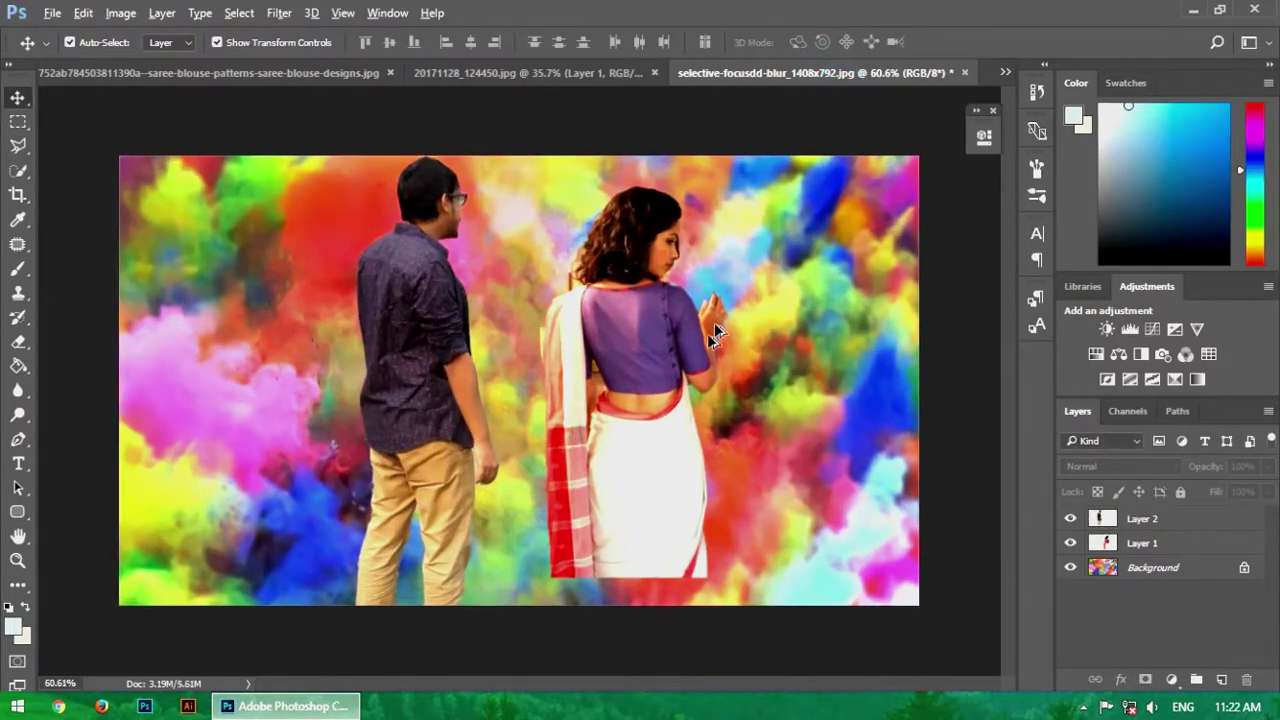
left_click(645, 312)
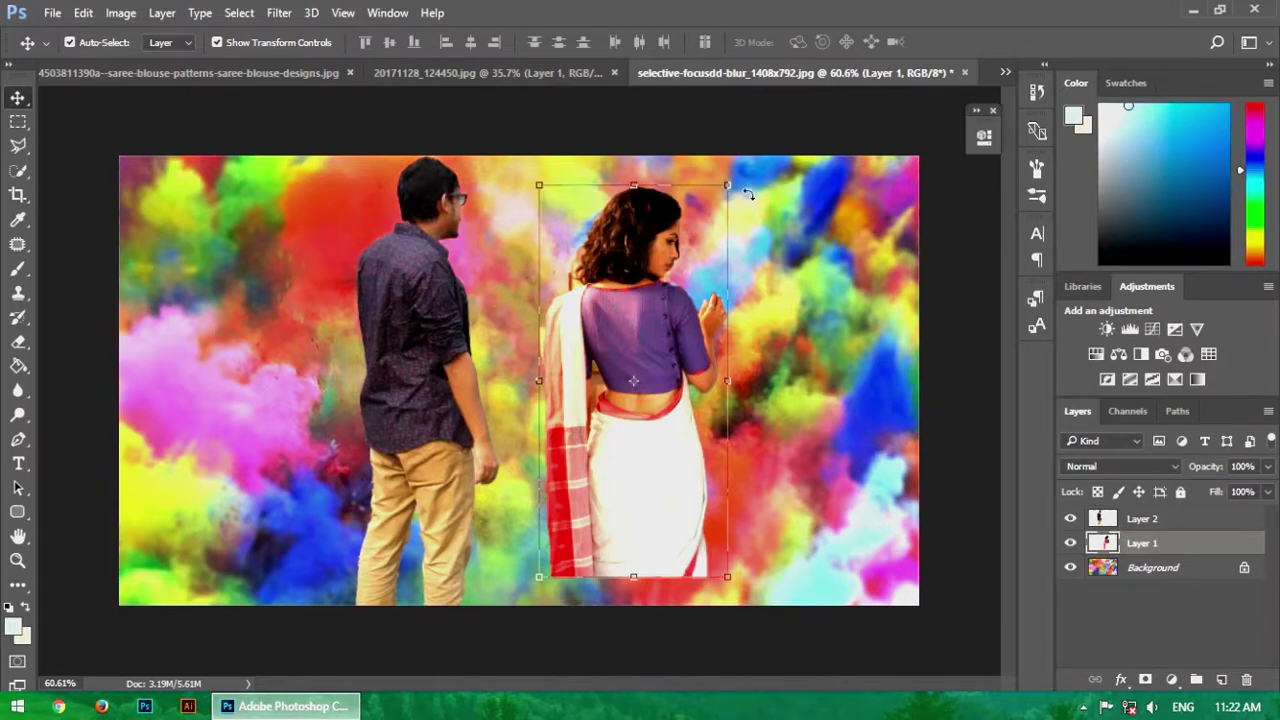
left_click_drag(731, 184, 703, 231)
left_click_drag(636, 337, 625, 290)
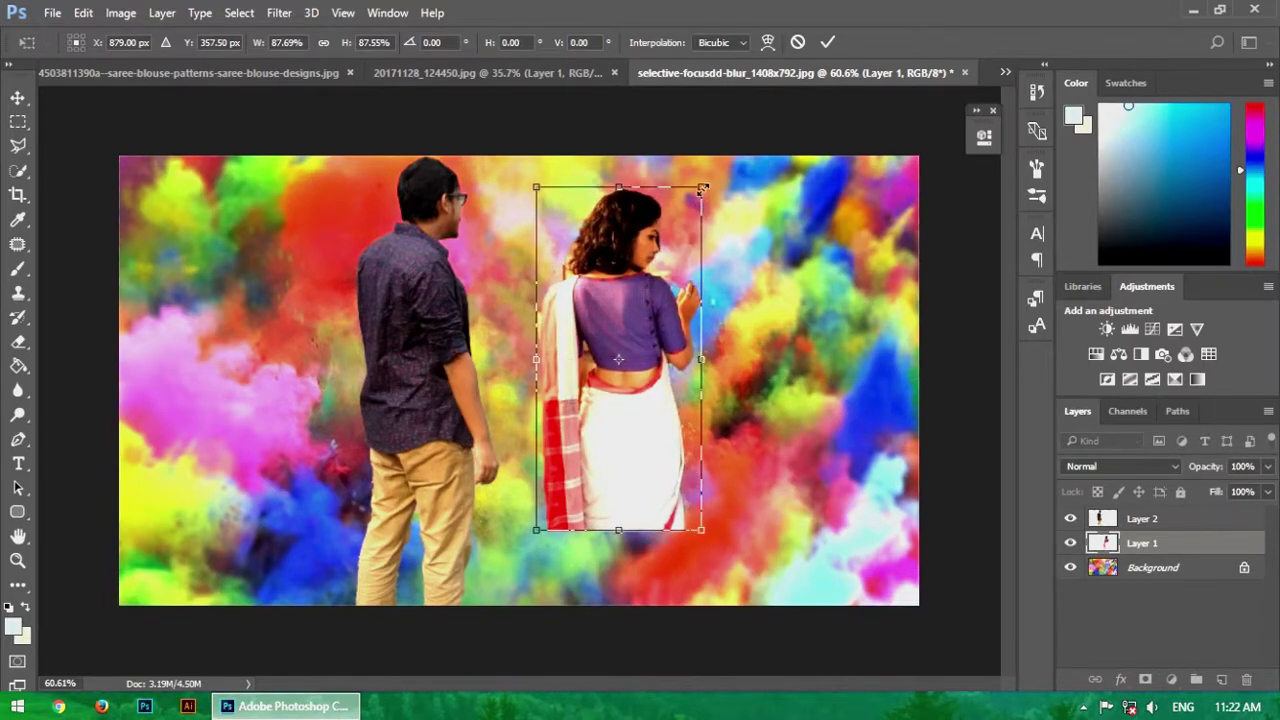
left_click_drag(702, 188, 693, 202)
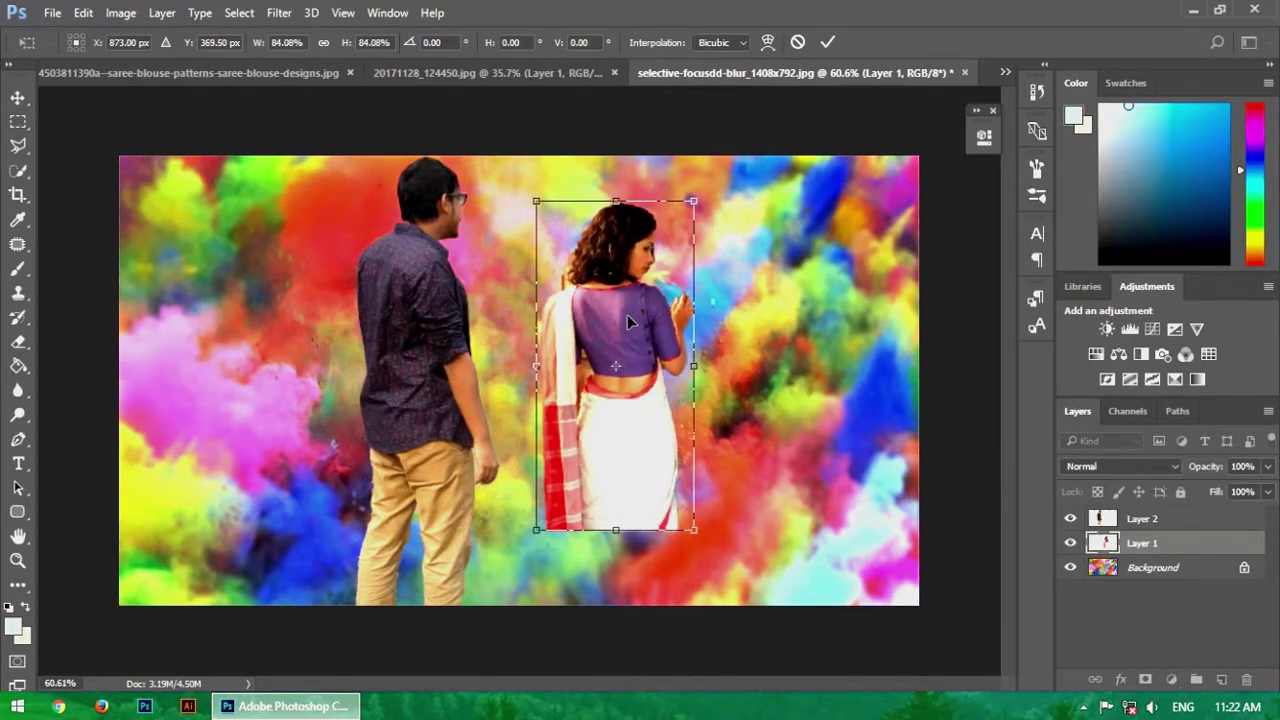
left_click_drag(625, 305, 619, 310)
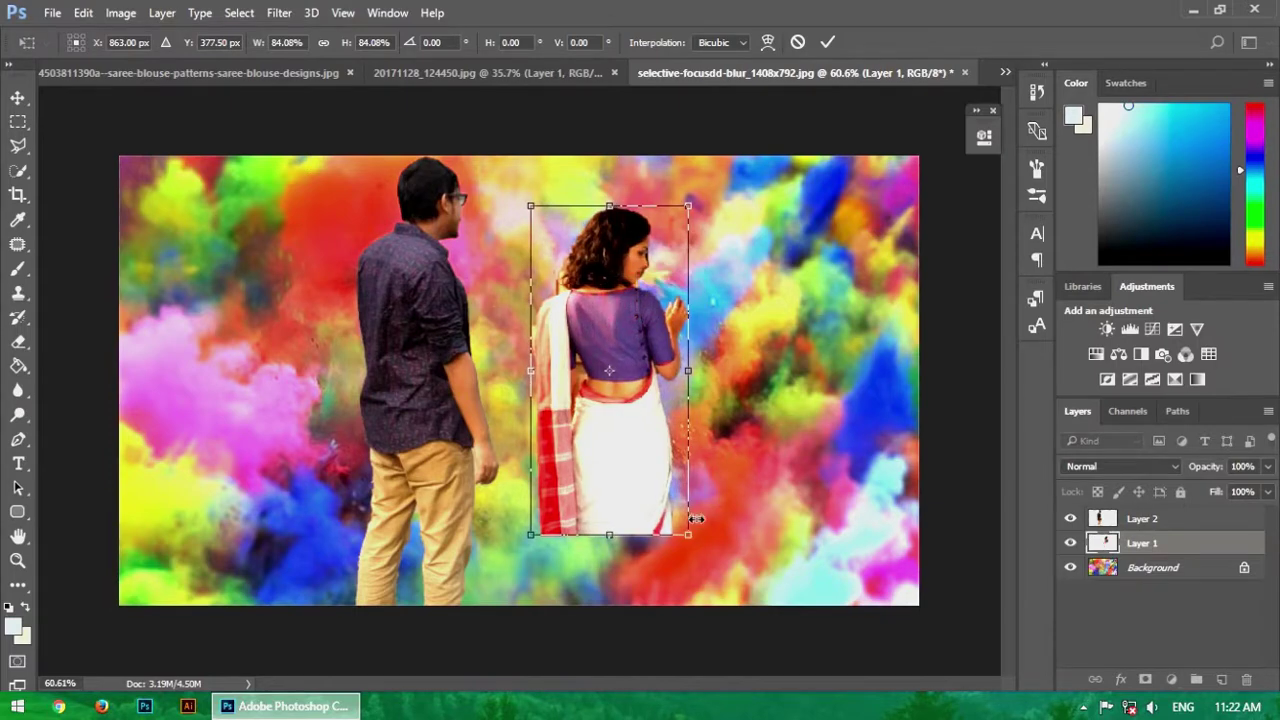
left_click_drag(688, 537, 691, 540)
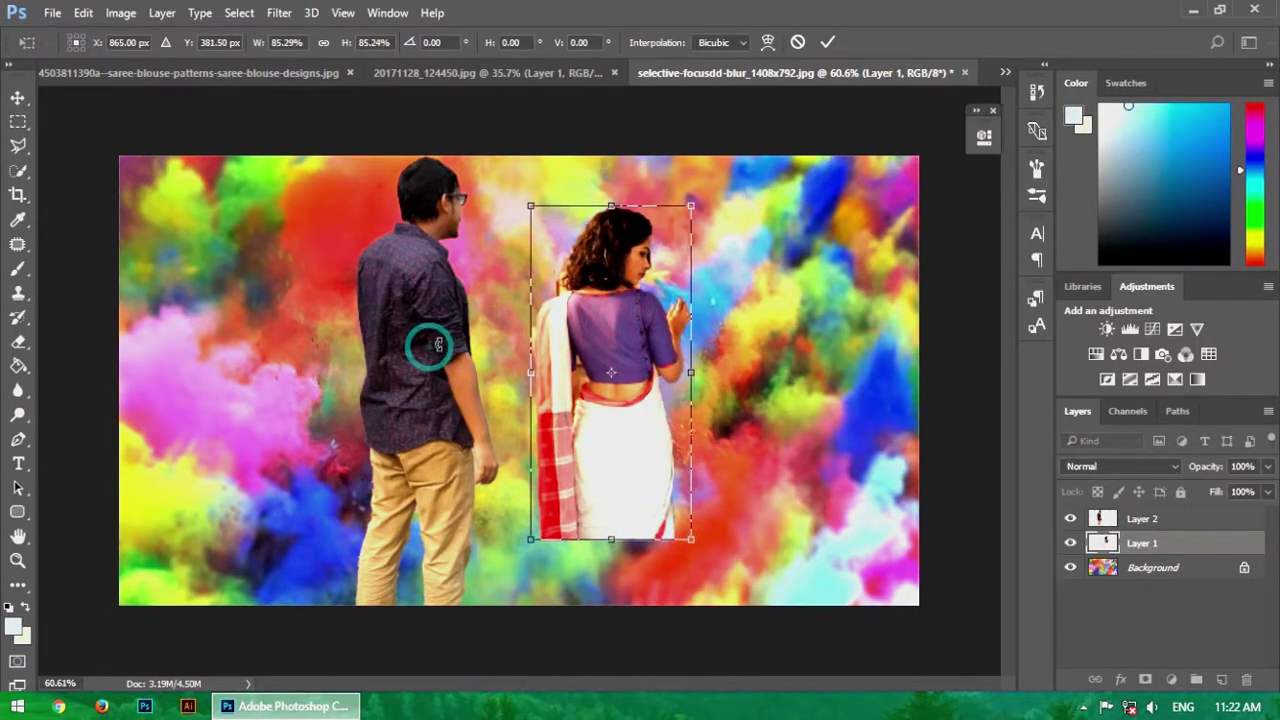
left_click(827, 42)
- Enlarge the man to about 104.5% and move him slightly down
left_click(440, 300)
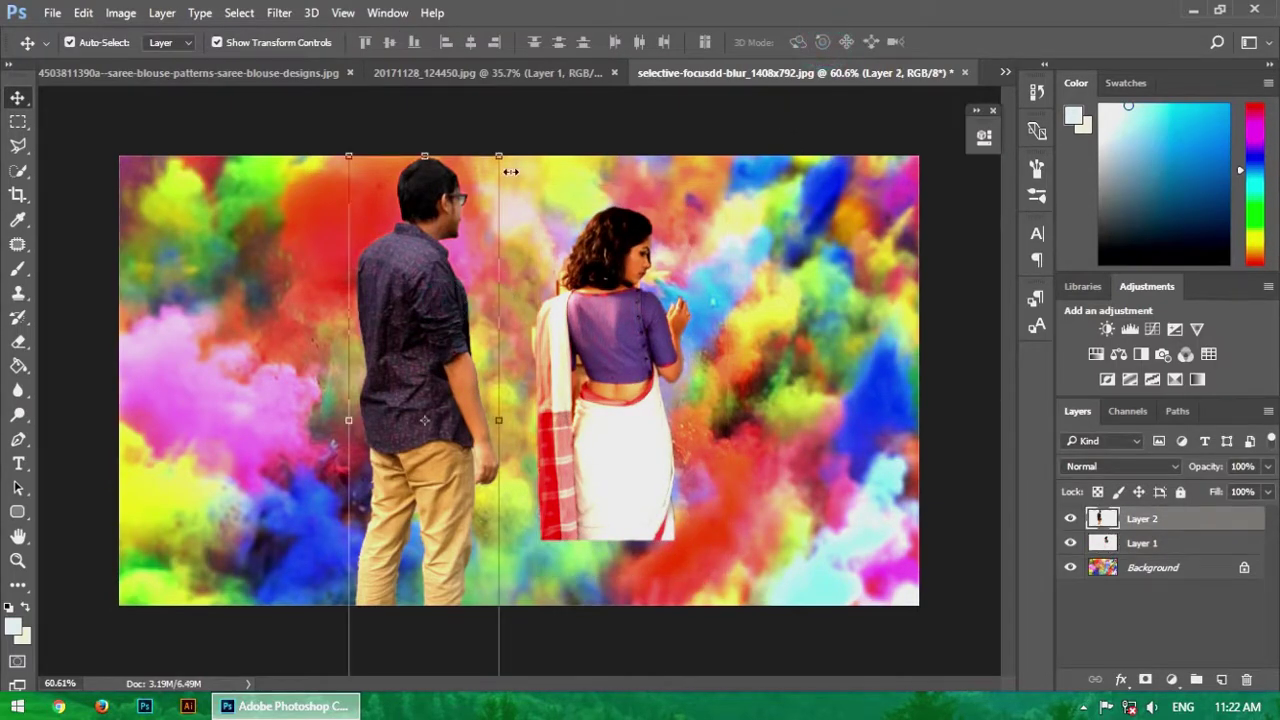
left_click_drag(502, 151, 506, 137)
mouse_move(424, 255)
left_mouse_down()
mouse_move(425, 281)
mouse_move(418, 273)
left_mouse_up()
left_click(827, 42)
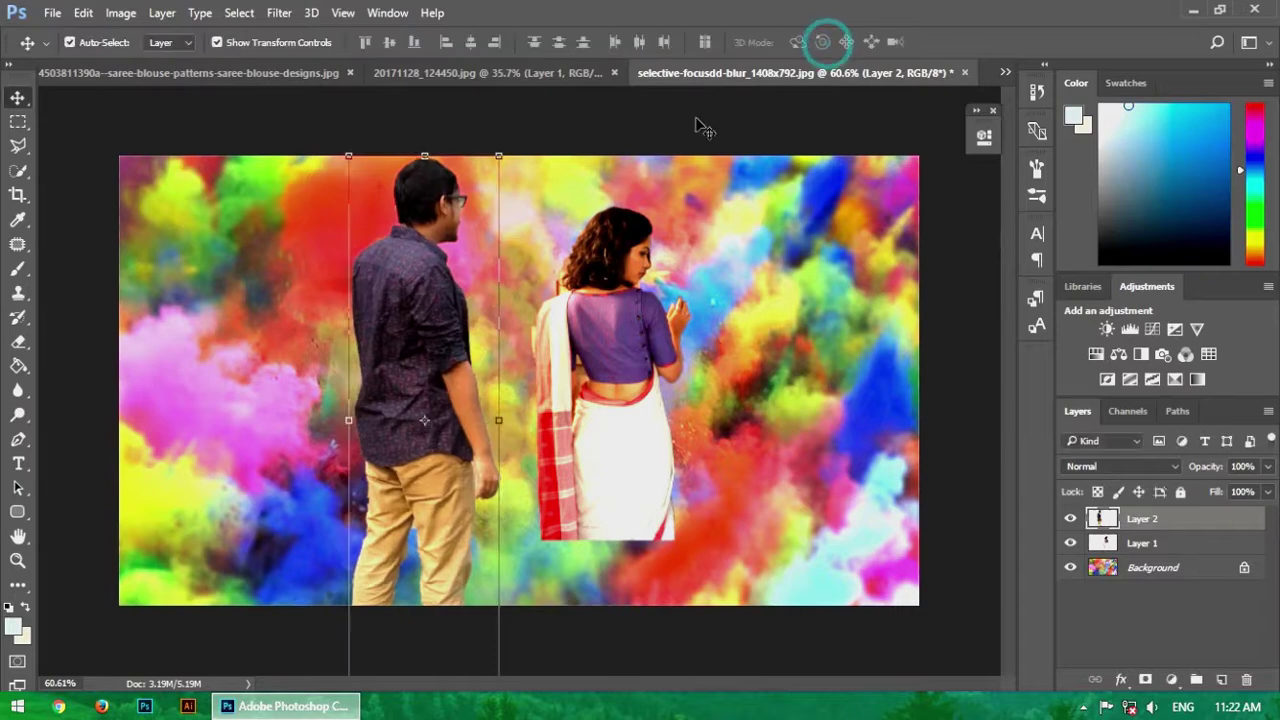
left_click(697, 117)
key("ctrl+plus")
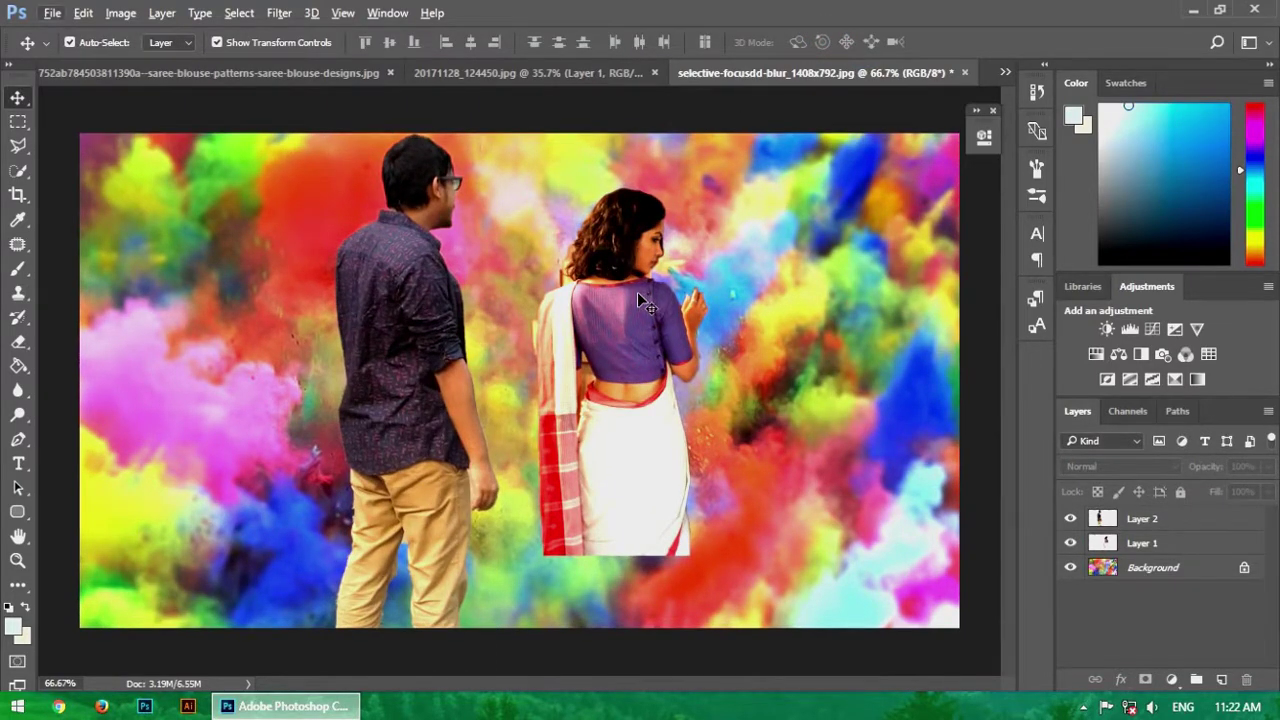
scroll(868, 476, "down", 2)
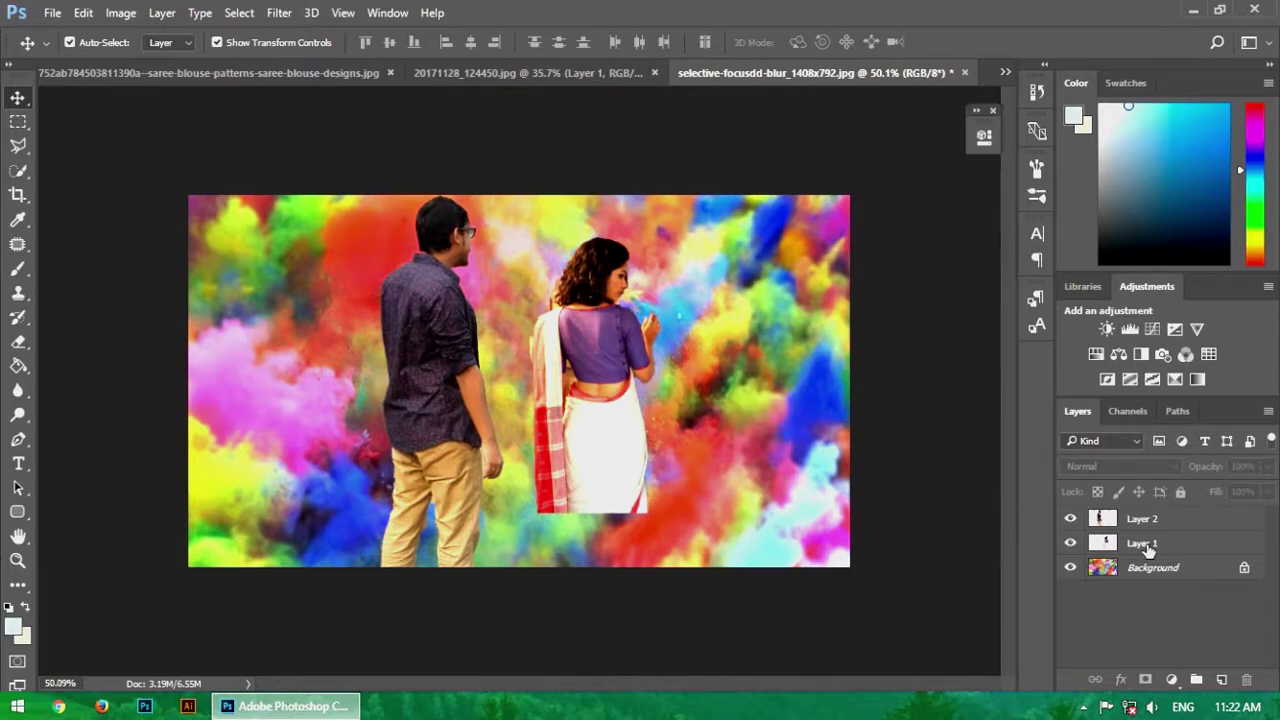
- Duplicate the Background layer with Ctrl+J
left_click(1147, 549)
left_click(1145, 520)
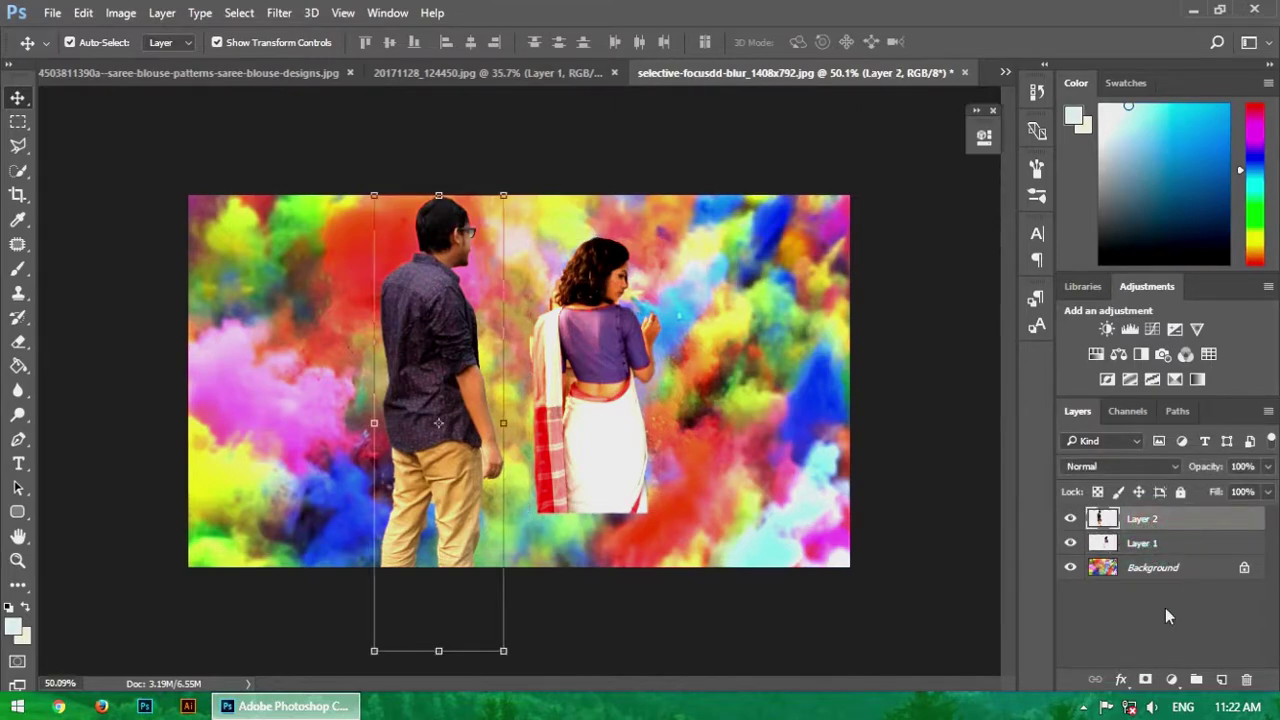
left_click(1168, 572)
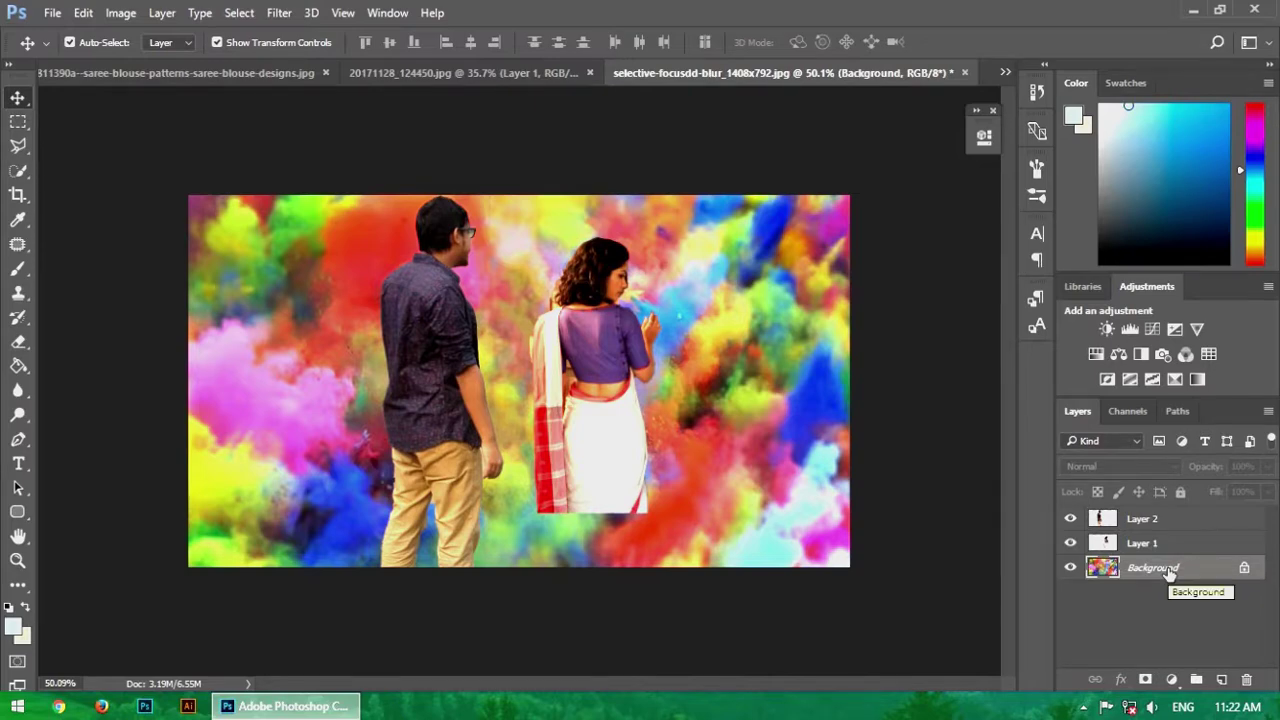
key("ctrl+j")
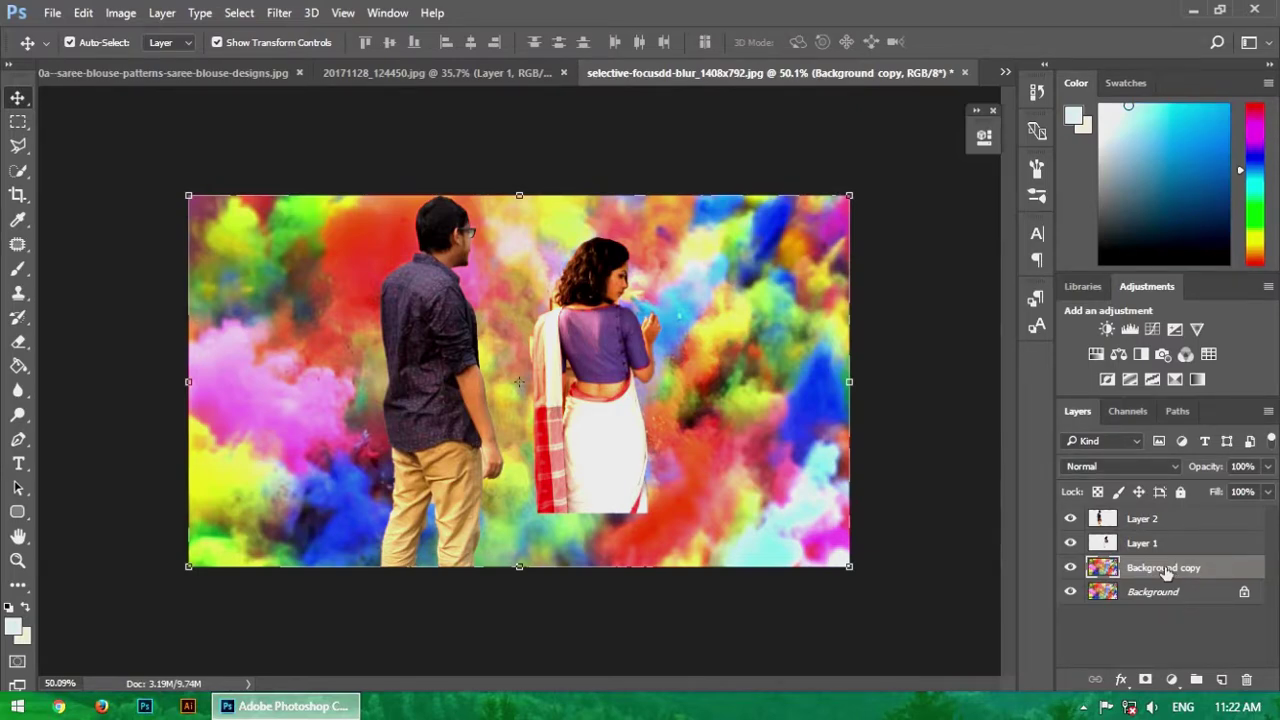
- Check the layer order and leave the Background copy layer selected
left_click(1151, 546)
left_click(1155, 565)
left_click(1160, 546)
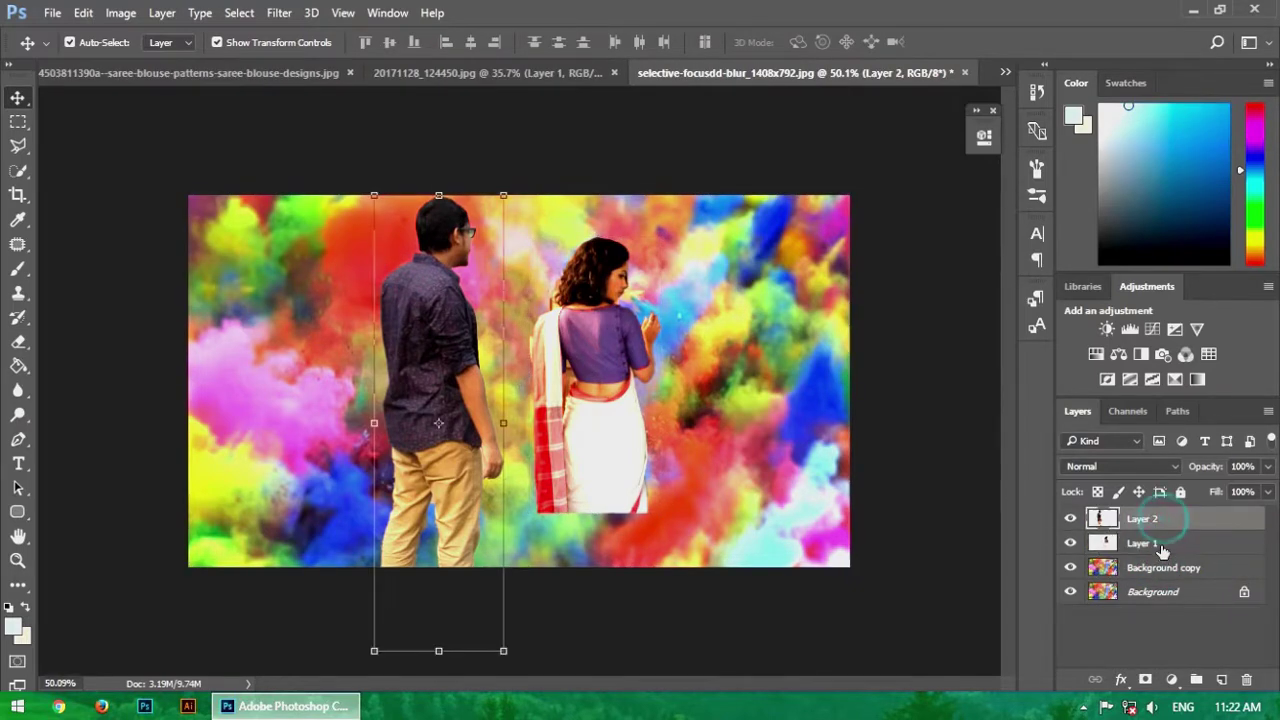
left_click(1162, 567)
left_click(1160, 543)
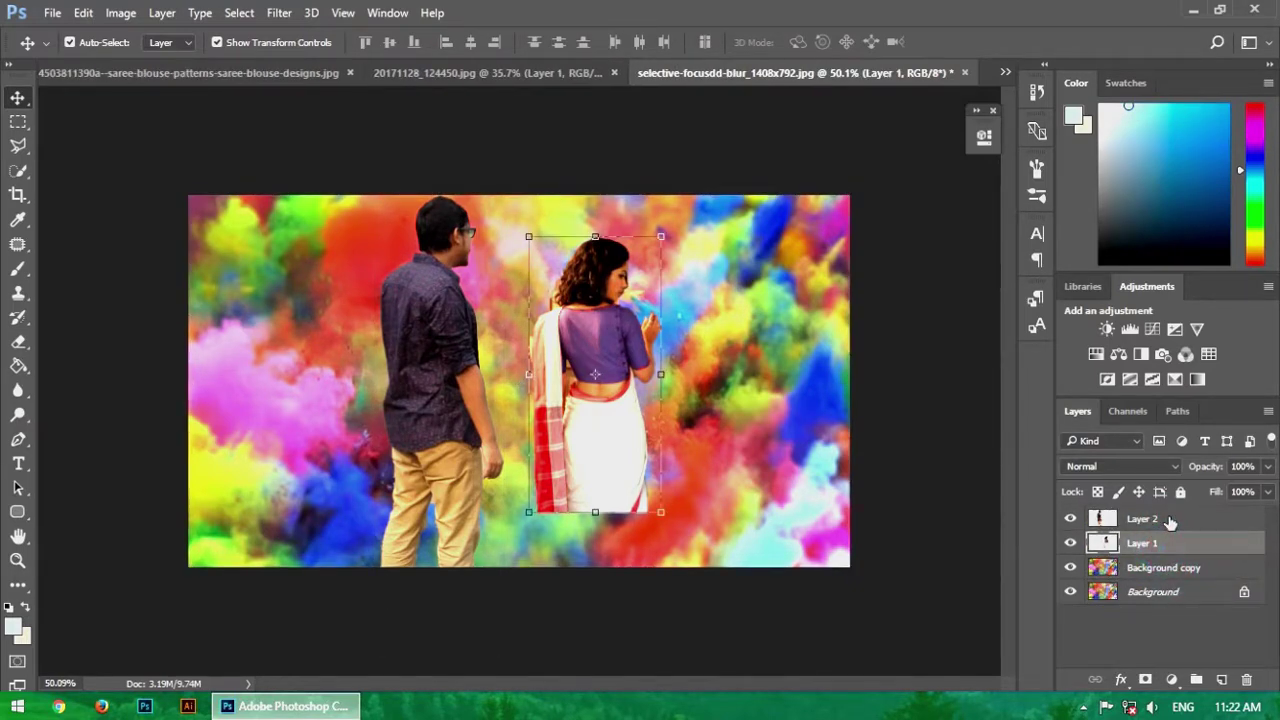
left_click(1168, 518)
left_click(1168, 543)
left_click(1170, 567)
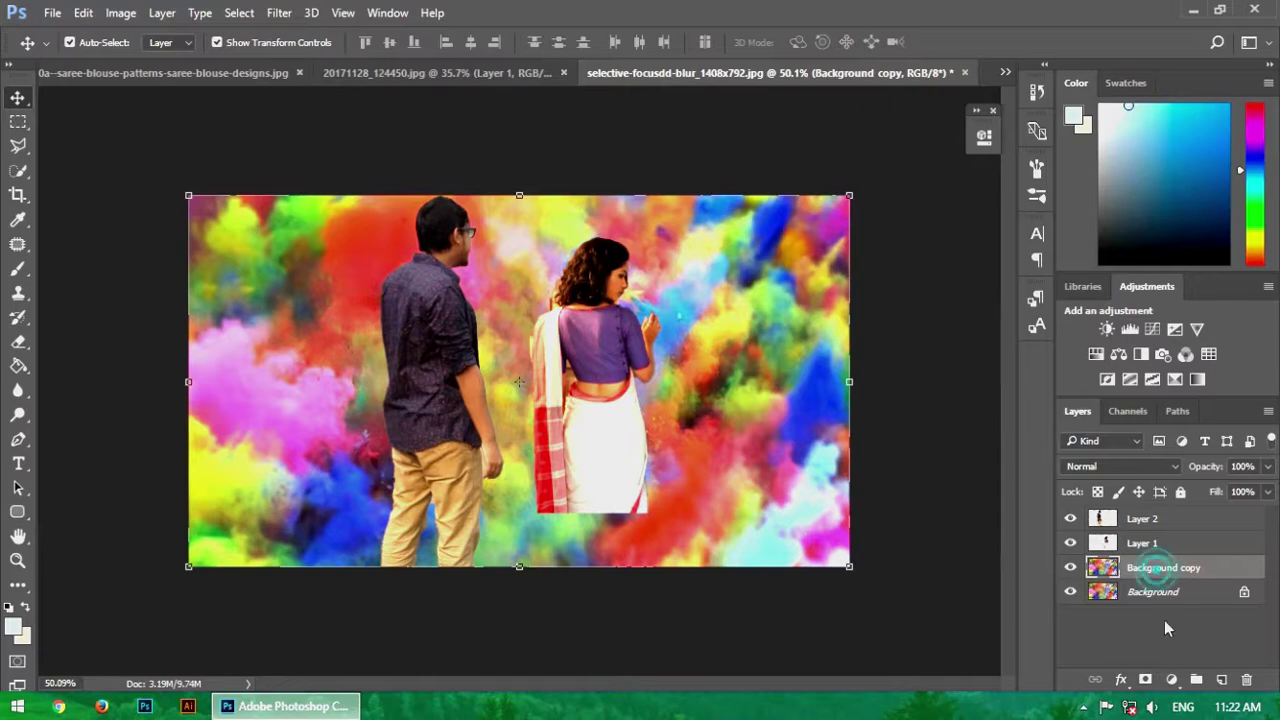
- Add layer masks to Background copy, Layer 1 and Layer 2
left_click(1146, 680)
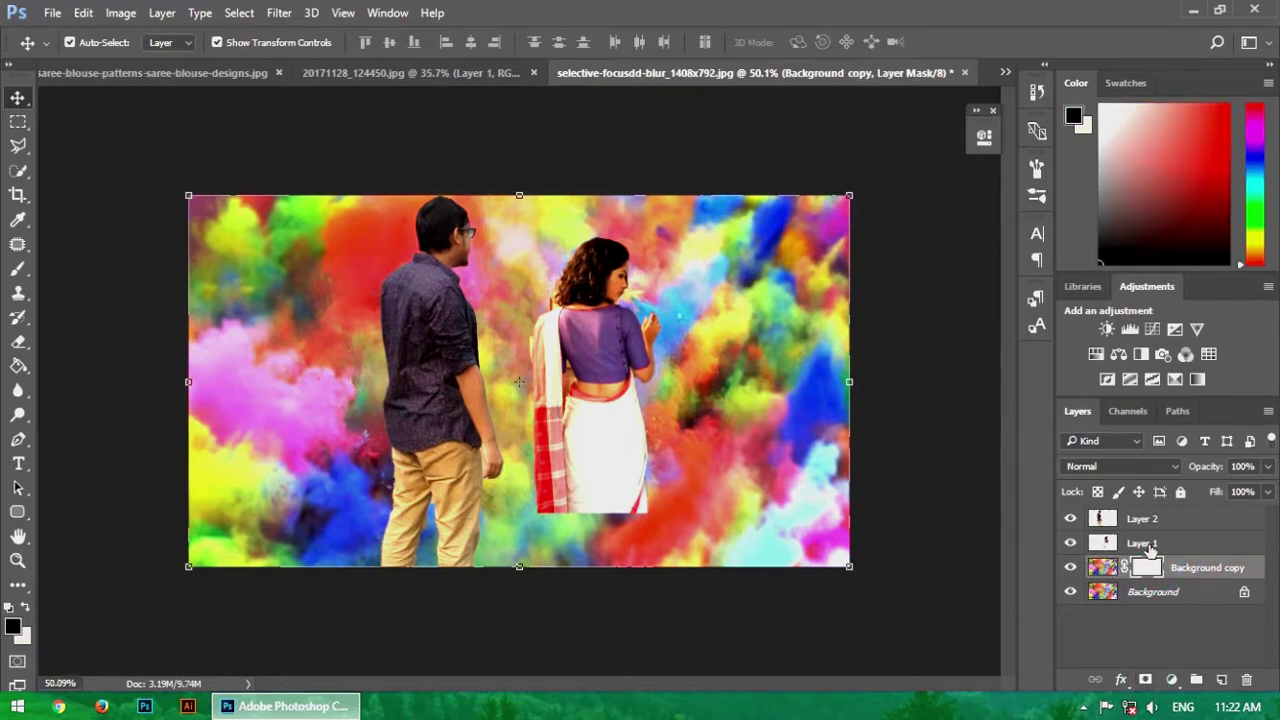
left_click(1148, 545)
left_click(1146, 680)
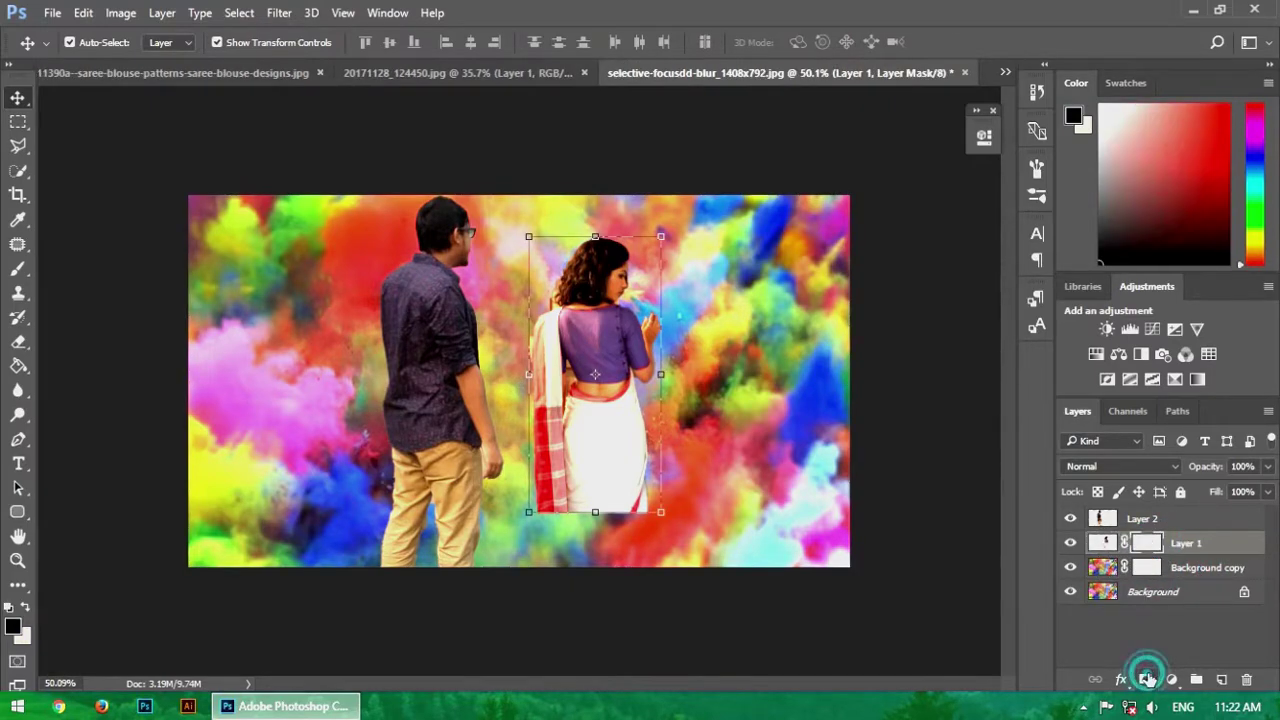
left_click(1158, 518)
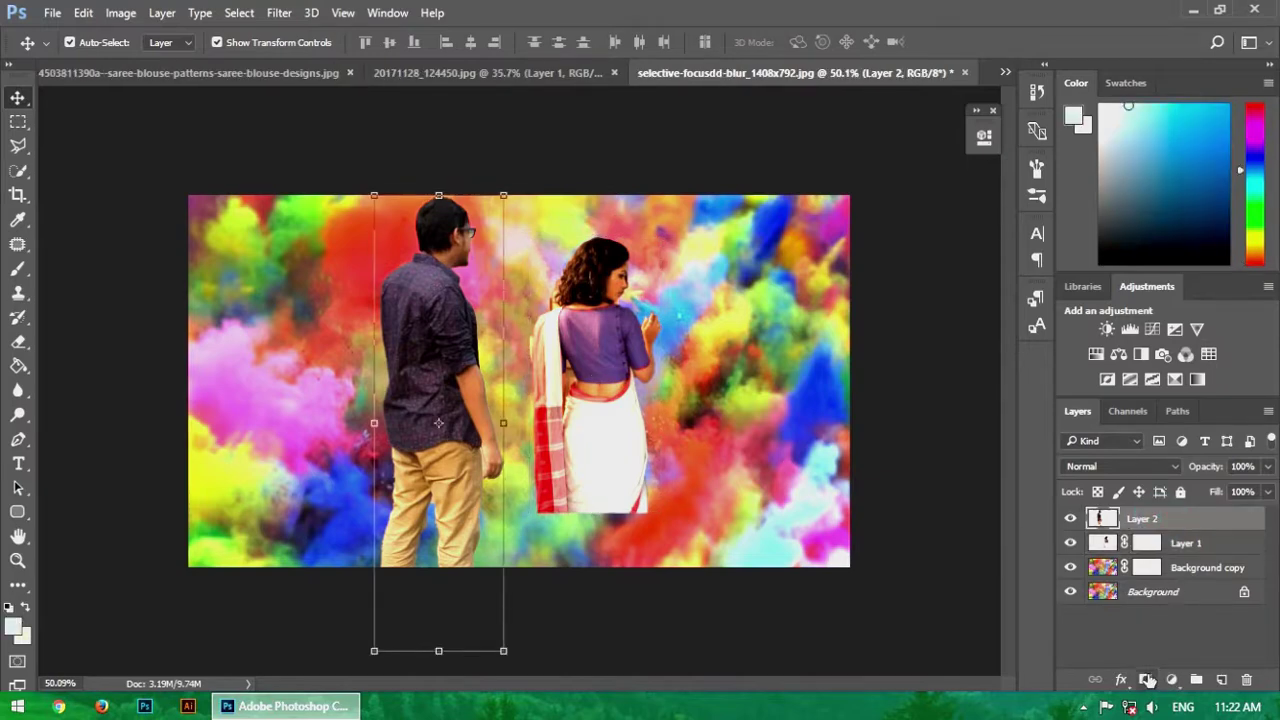
left_click(1147, 680)
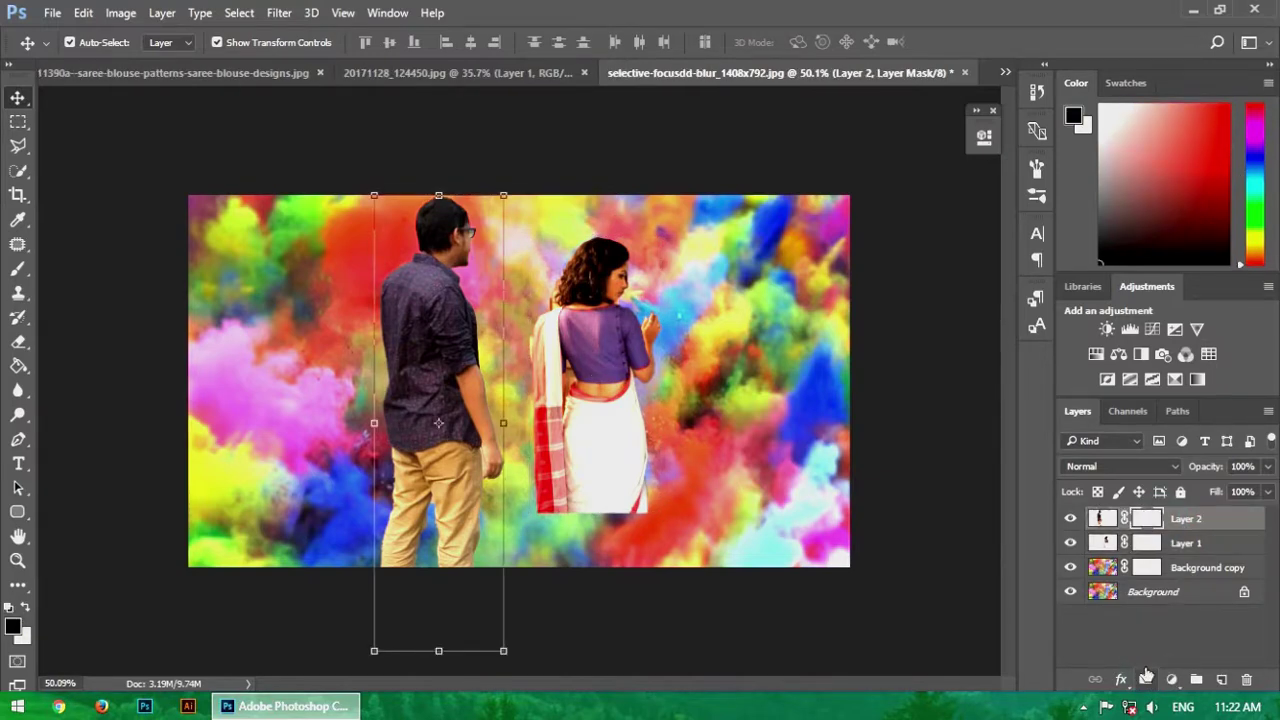
- Move Background copy to the top of the layer stack
left_click(904, 359)
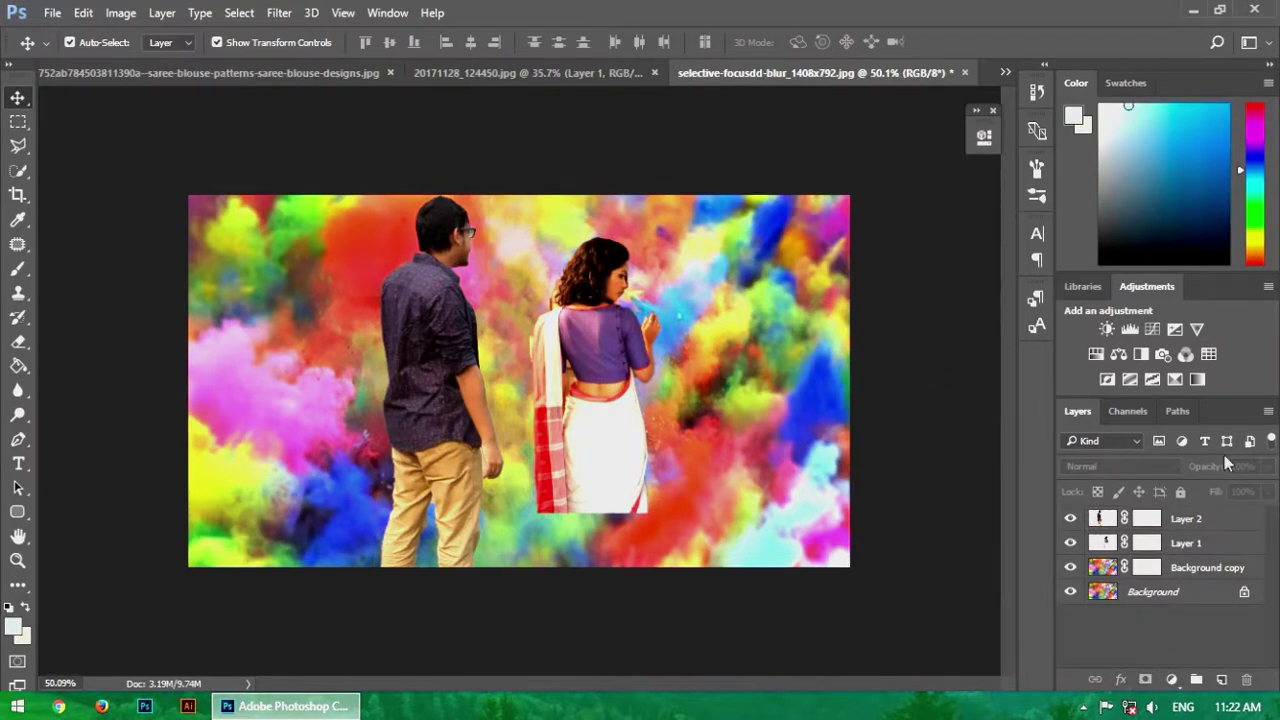
left_click(1110, 569)
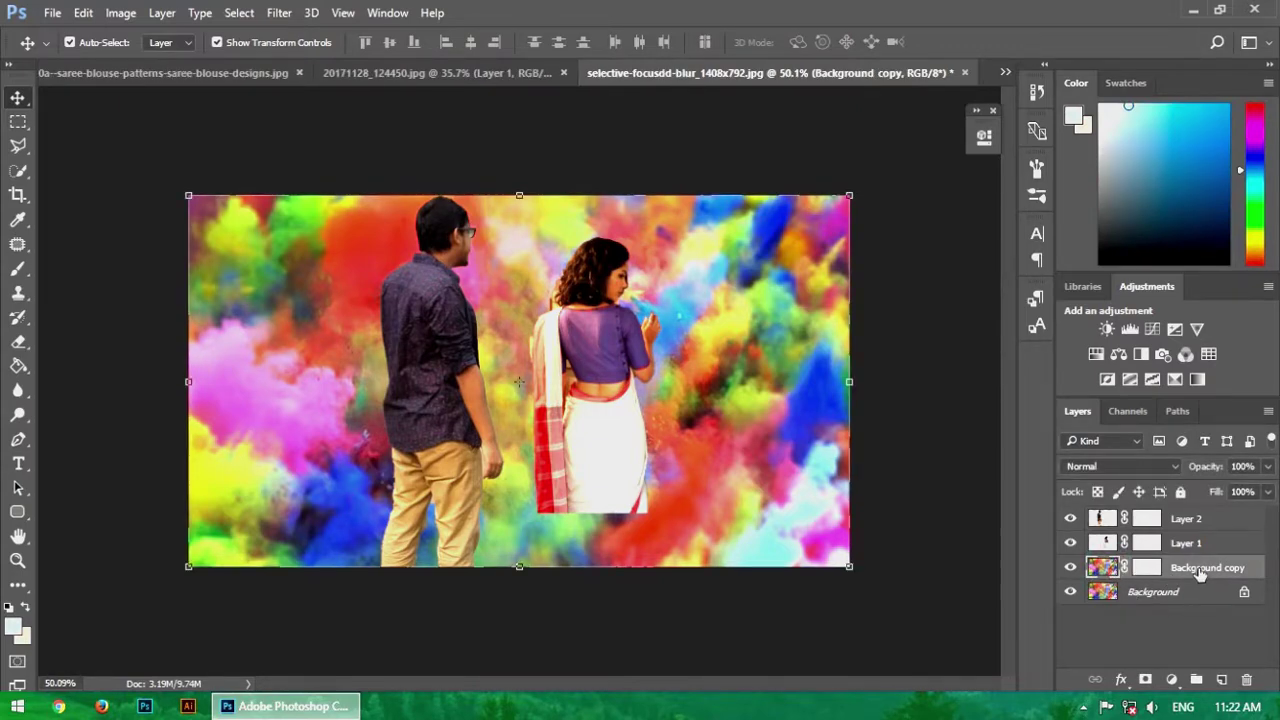
left_click_drag(1201, 573, 1186, 512)
left_click(920, 353)
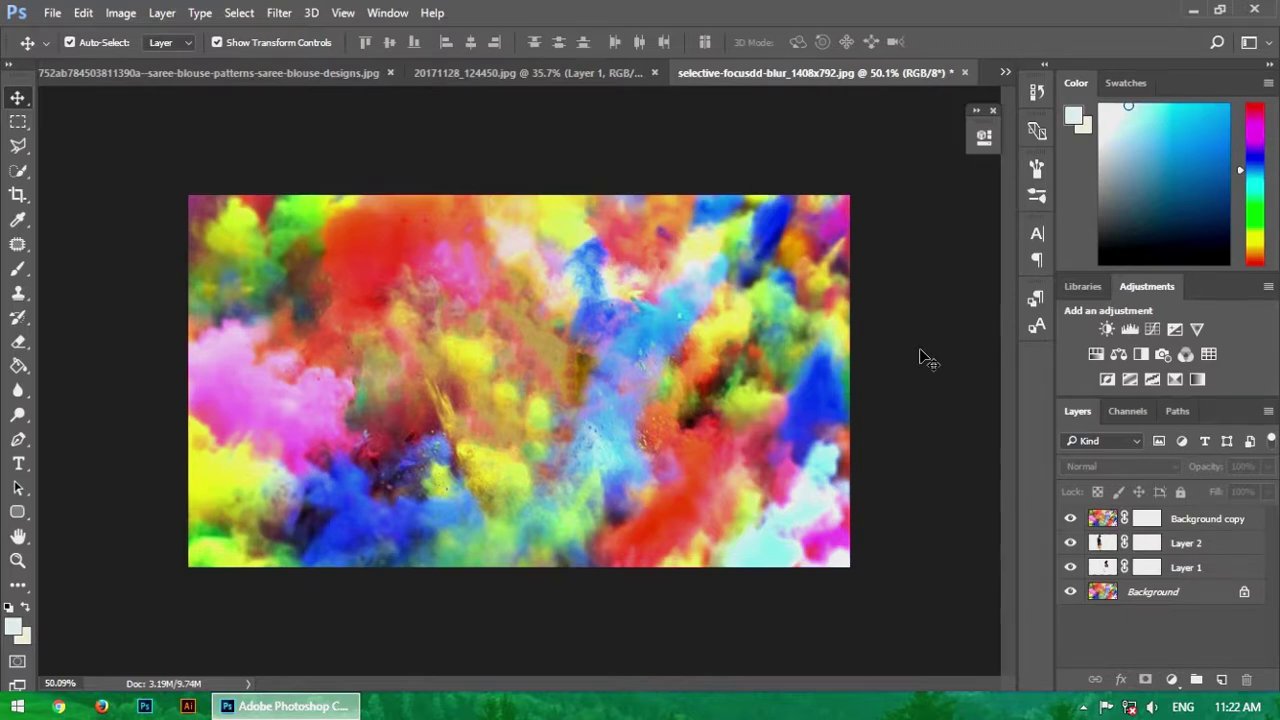
- Target the Background copy layer mask and make white (ffffff) the foreground colour for brushing
scroll(808, 346, "up", 2)
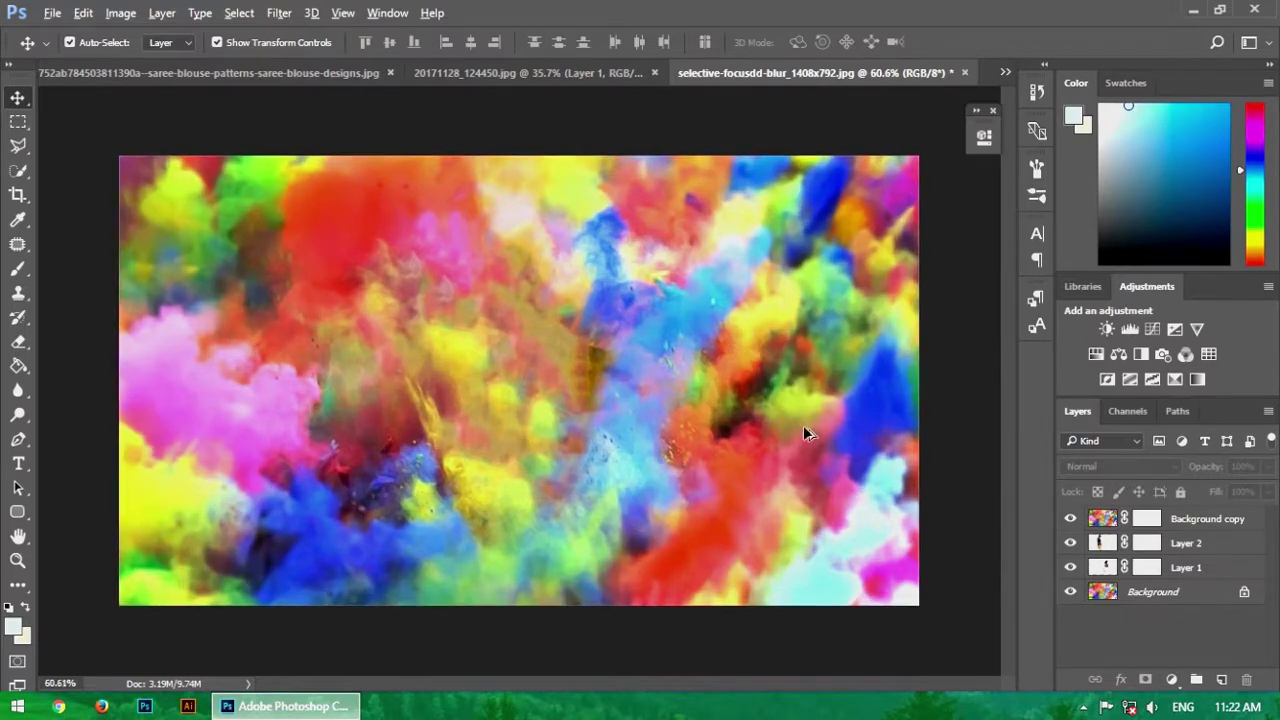
left_click(1112, 524)
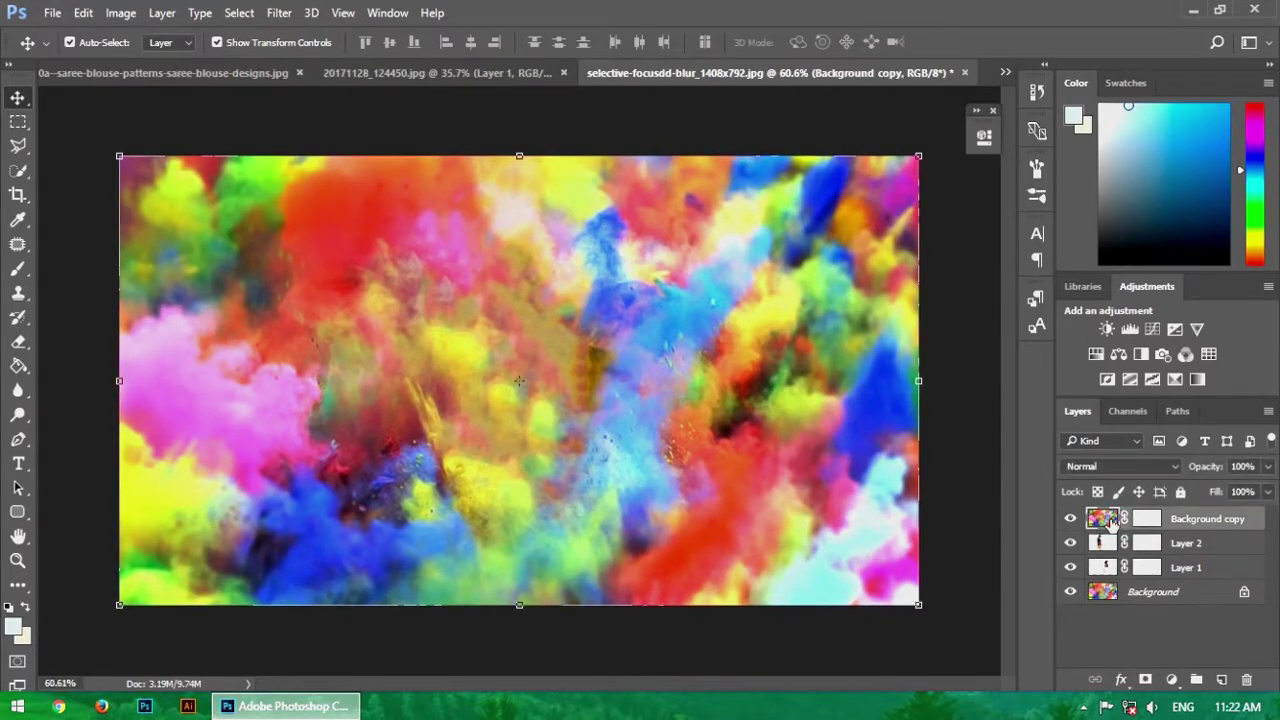
left_click(1150, 520)
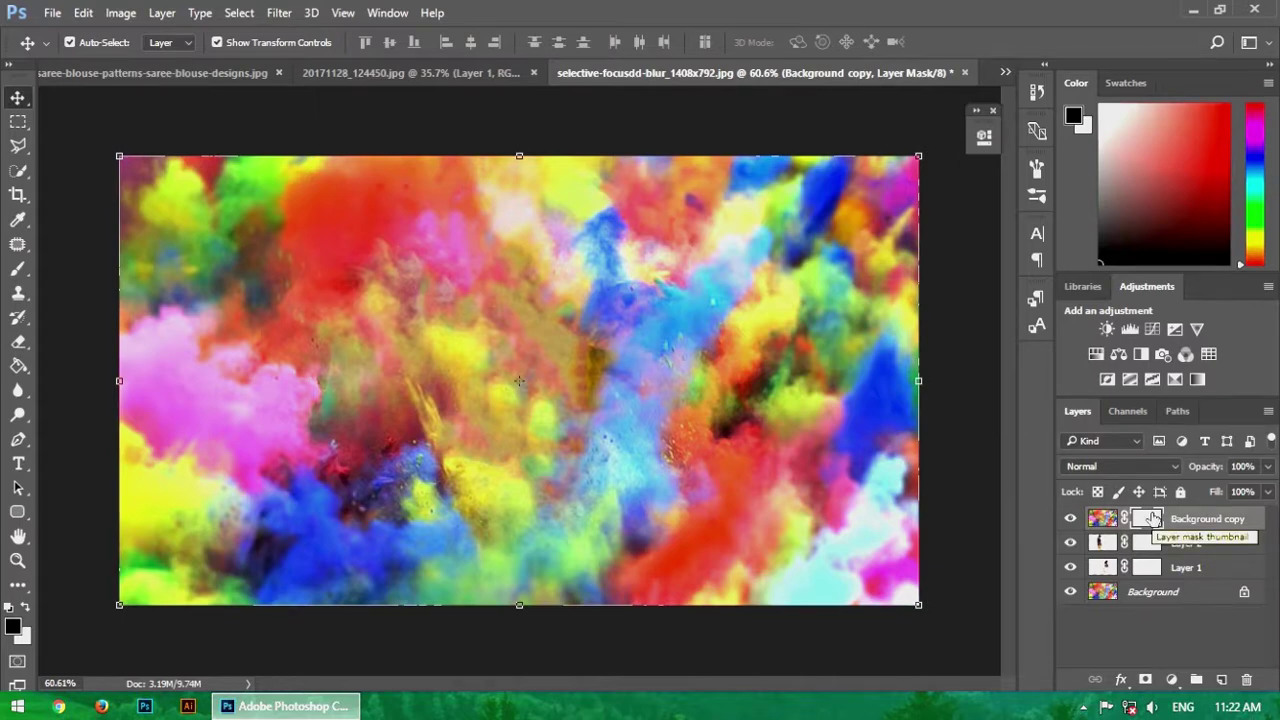
left_click(14, 627)
left_click(1168, 205)
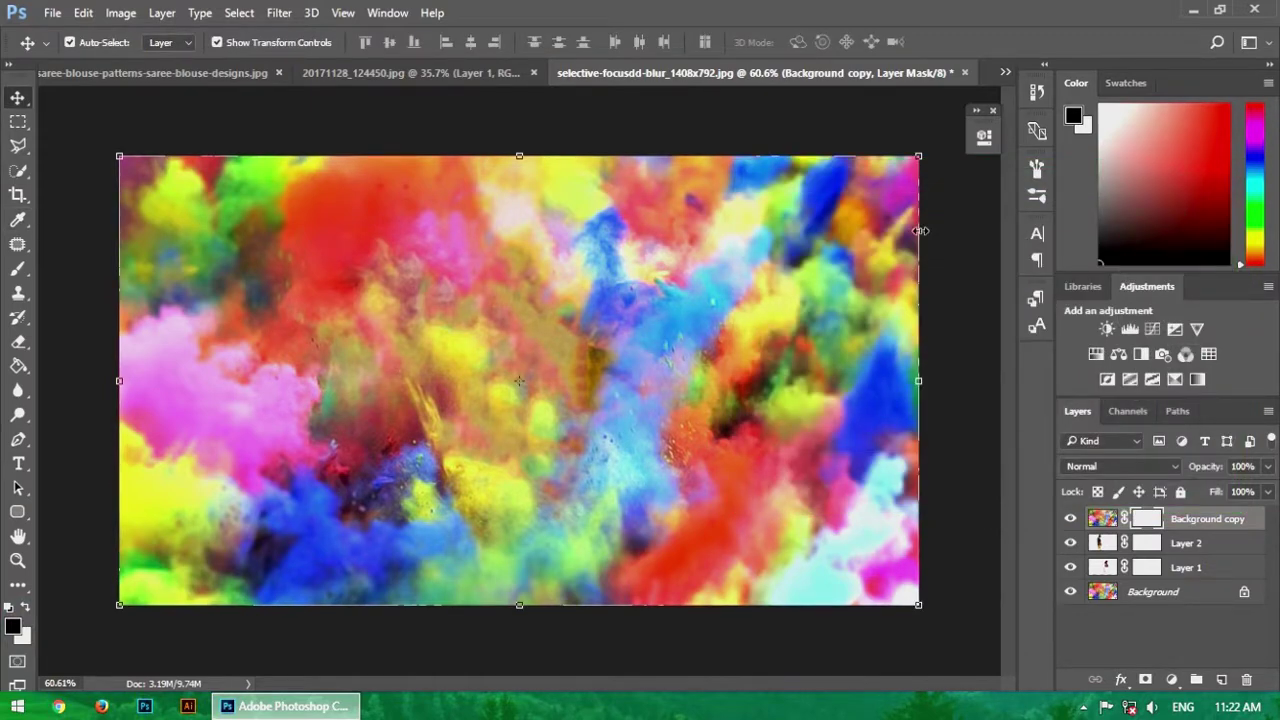
left_click(27, 609)
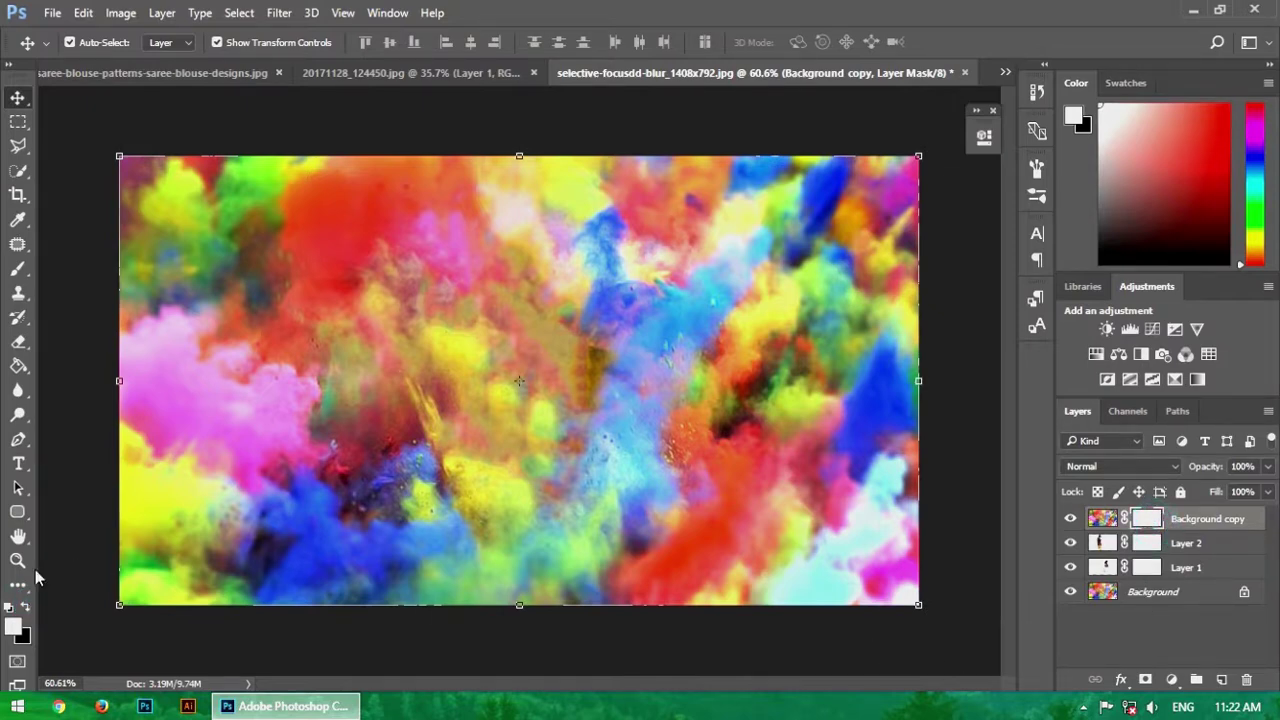
left_click(13, 628)
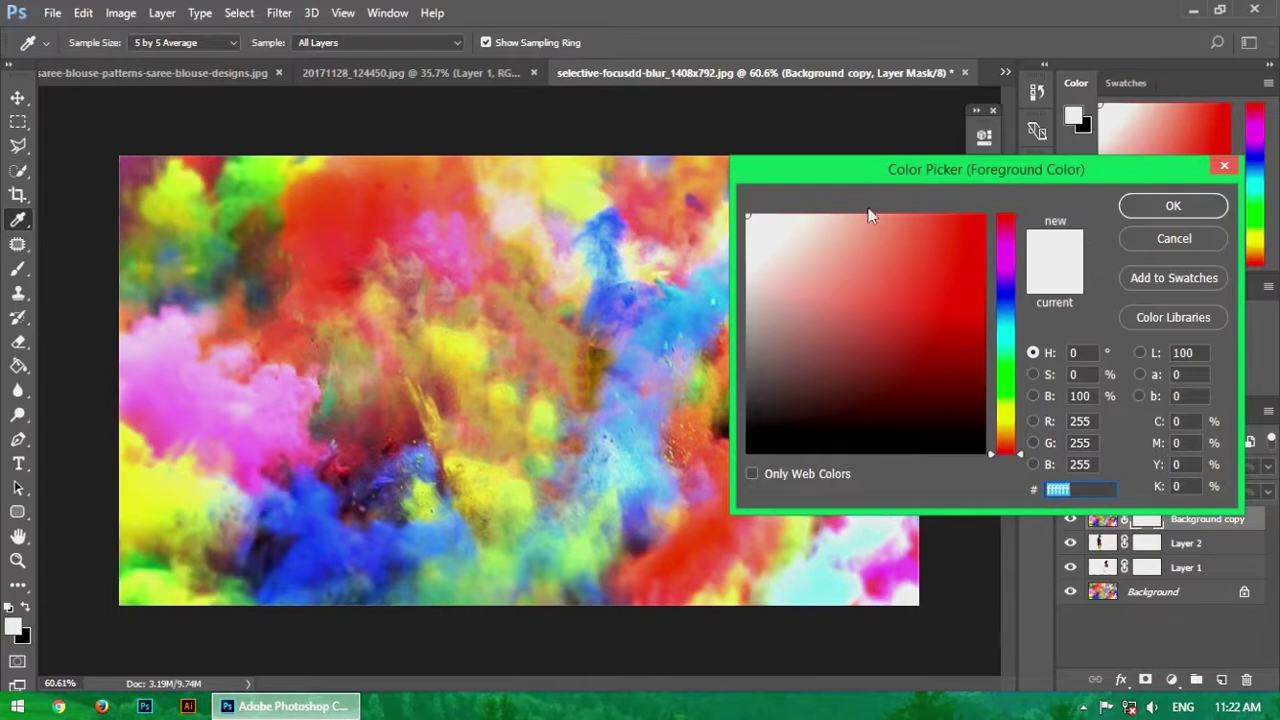
left_click(1173, 206)
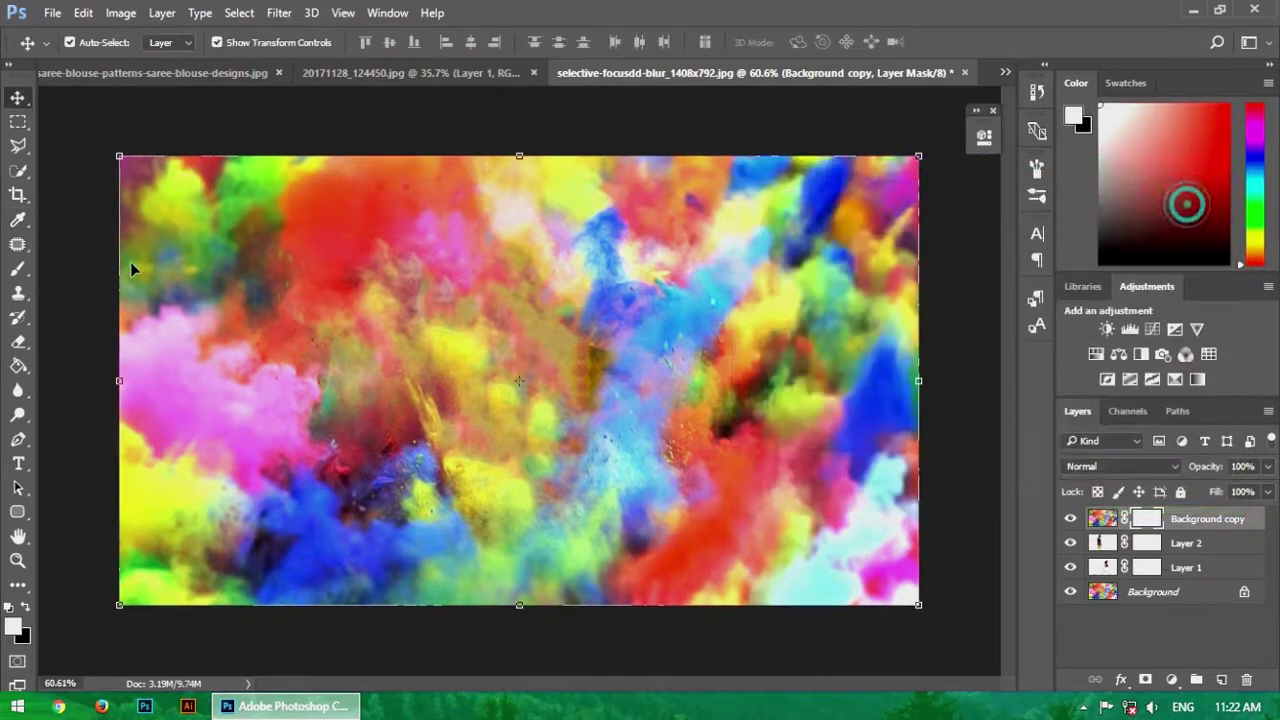
left_click(18, 268)
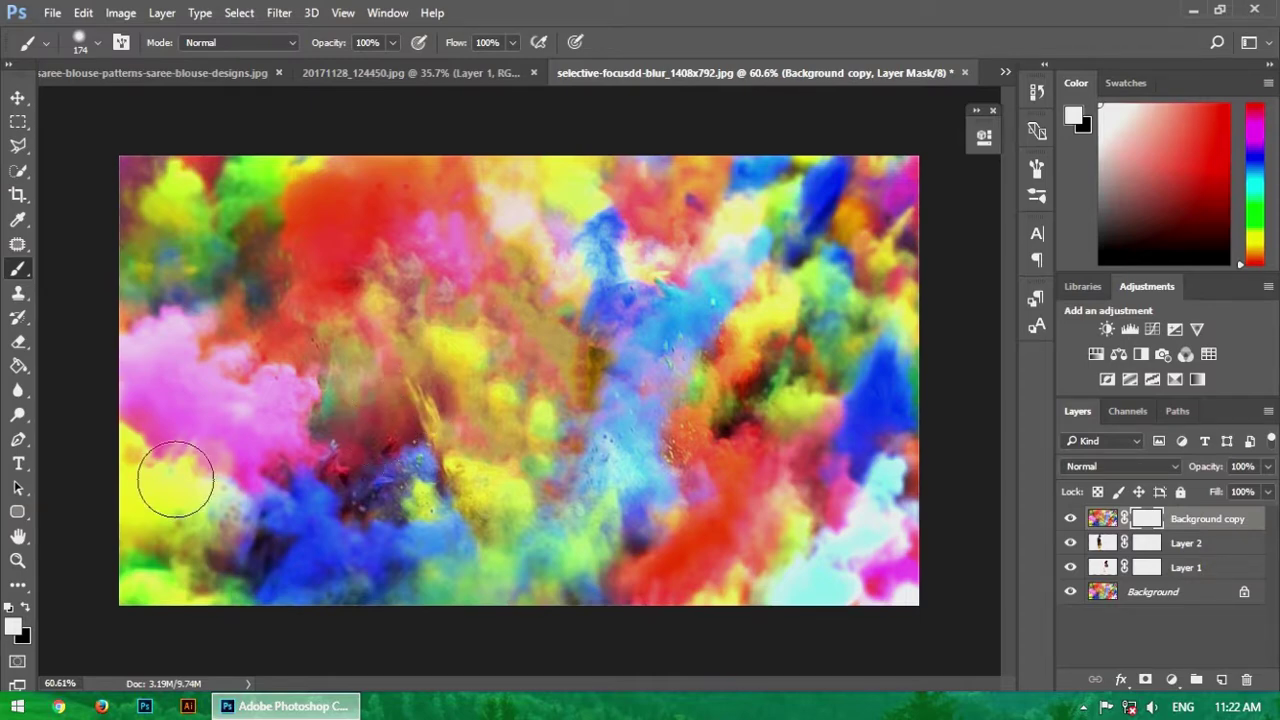
- Paint black on the mask to reveal the man, the woman and the gap between them
left_click(27, 606)
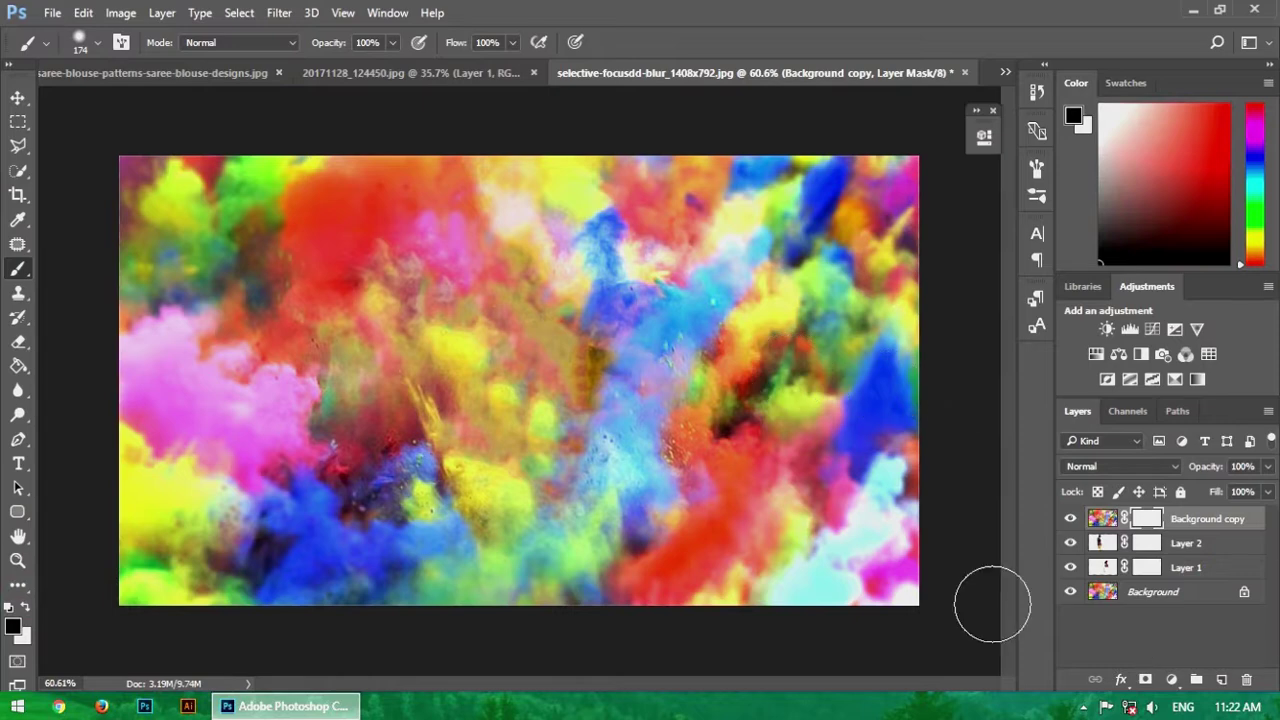
mouse_move(455, 330)
left_mouse_down()
mouse_move(479, 294)
mouse_move(465, 255)
mouse_move(442, 309)
mouse_move(409, 250)
left_mouse_up()
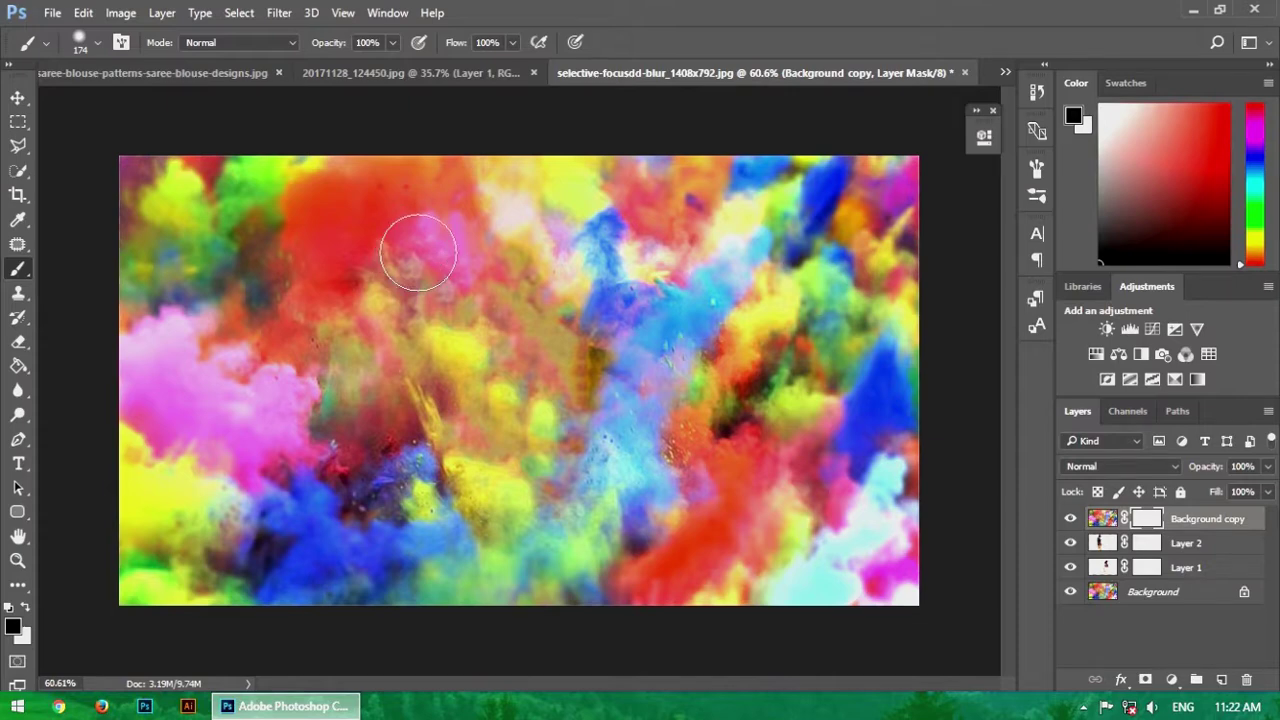
mouse_move(409, 250)
left_mouse_down()
mouse_move(373, 459)
mouse_move(462, 449)
mouse_move(542, 465)
mouse_move(586, 449)
mouse_move(580, 336)
mouse_move(634, 220)
mouse_move(746, 299)
mouse_move(686, 504)
mouse_move(786, 596)
mouse_move(924, 622)
left_mouse_up()
mouse_move(462, 323)
left_mouse_down()
mouse_move(413, 175)
mouse_move(343, 623)
left_mouse_up()
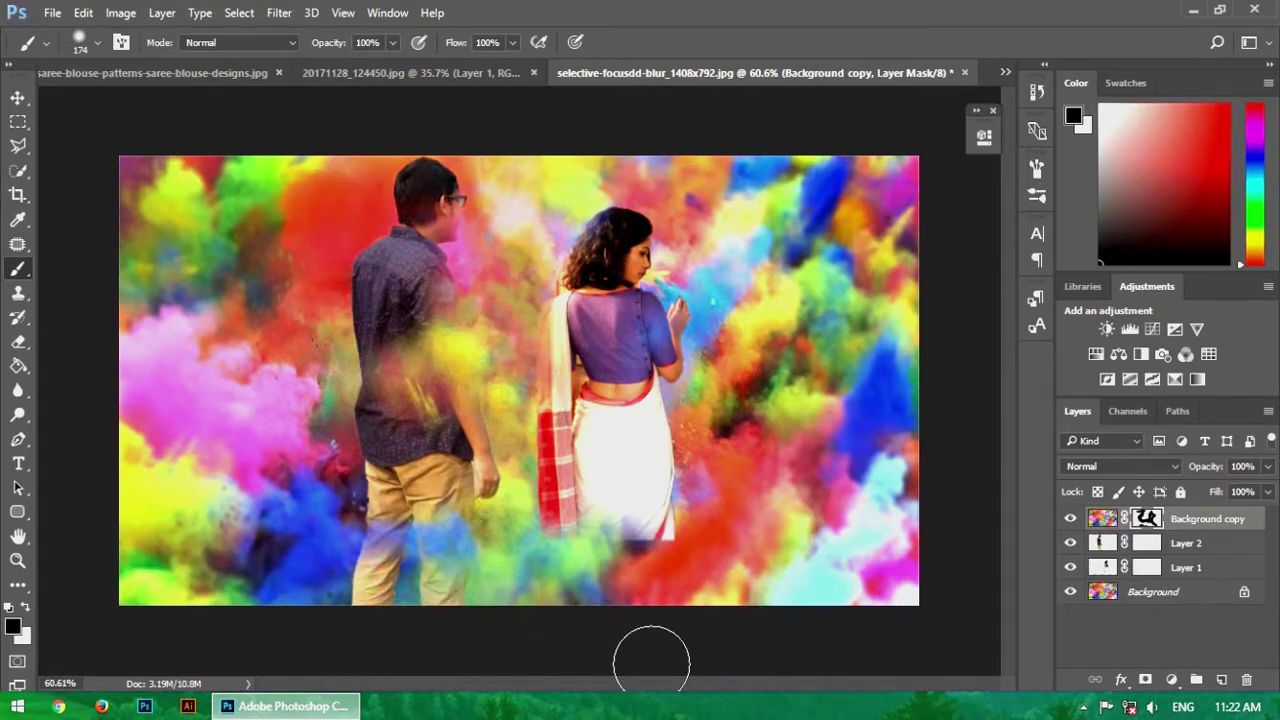
mouse_move(443, 357)
left_mouse_down()
mouse_move(484, 338)
mouse_move(493, 301)
mouse_move(557, 343)
left_mouse_up()
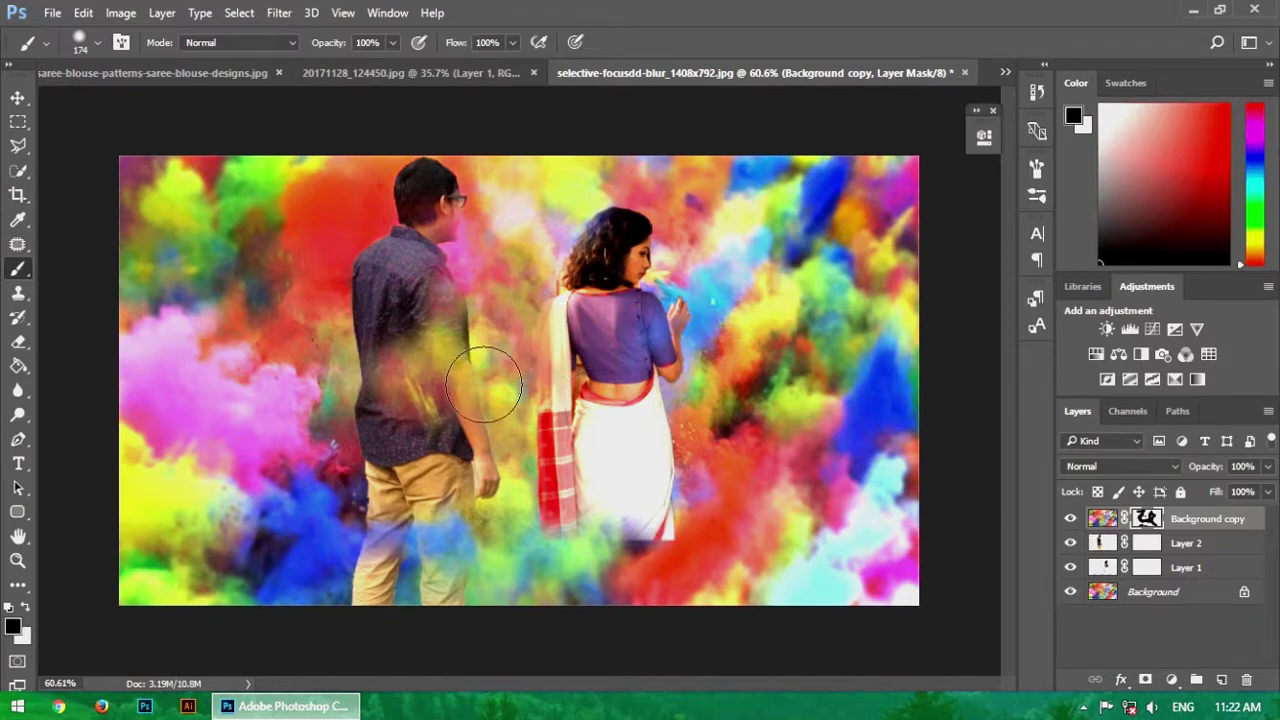
scroll(670, 343, "up", 2)
scroll(665, 335, "down", 2)
scroll(630, 330, "up", 4)
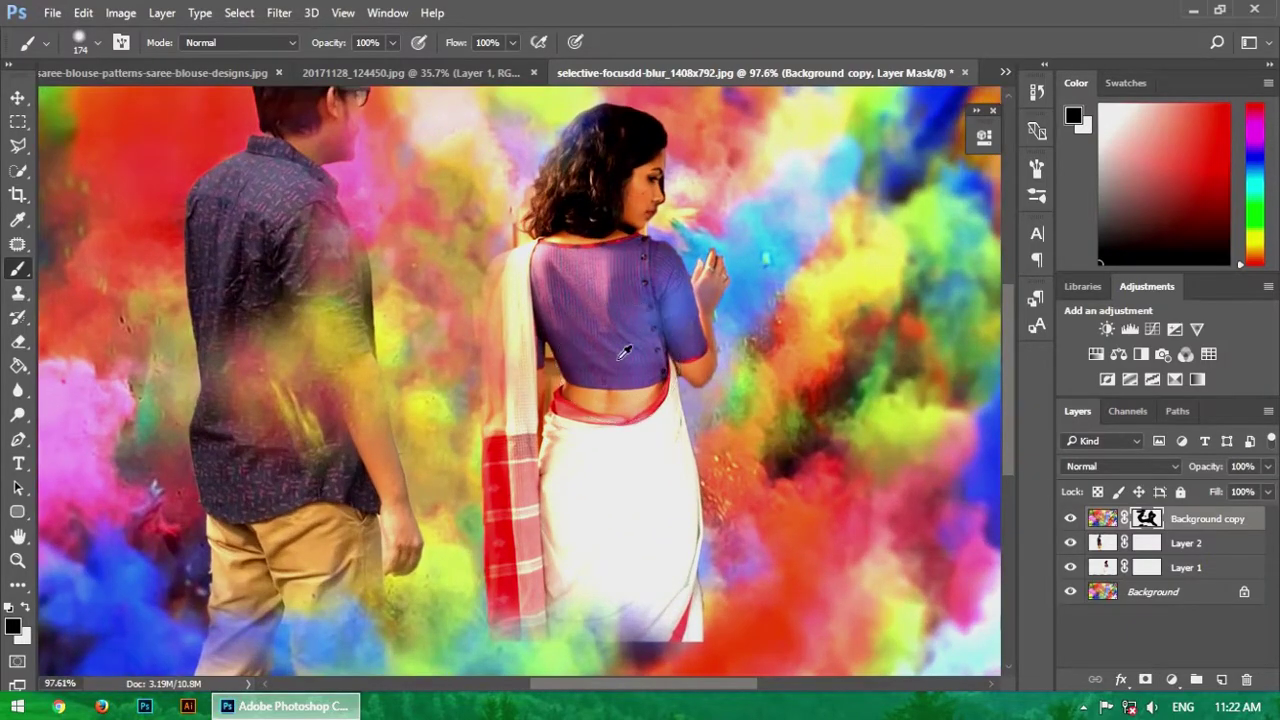
scroll(625, 350, "down", 4)
scroll(665, 580, "up", 3)
scroll(663, 571, "up", 2)
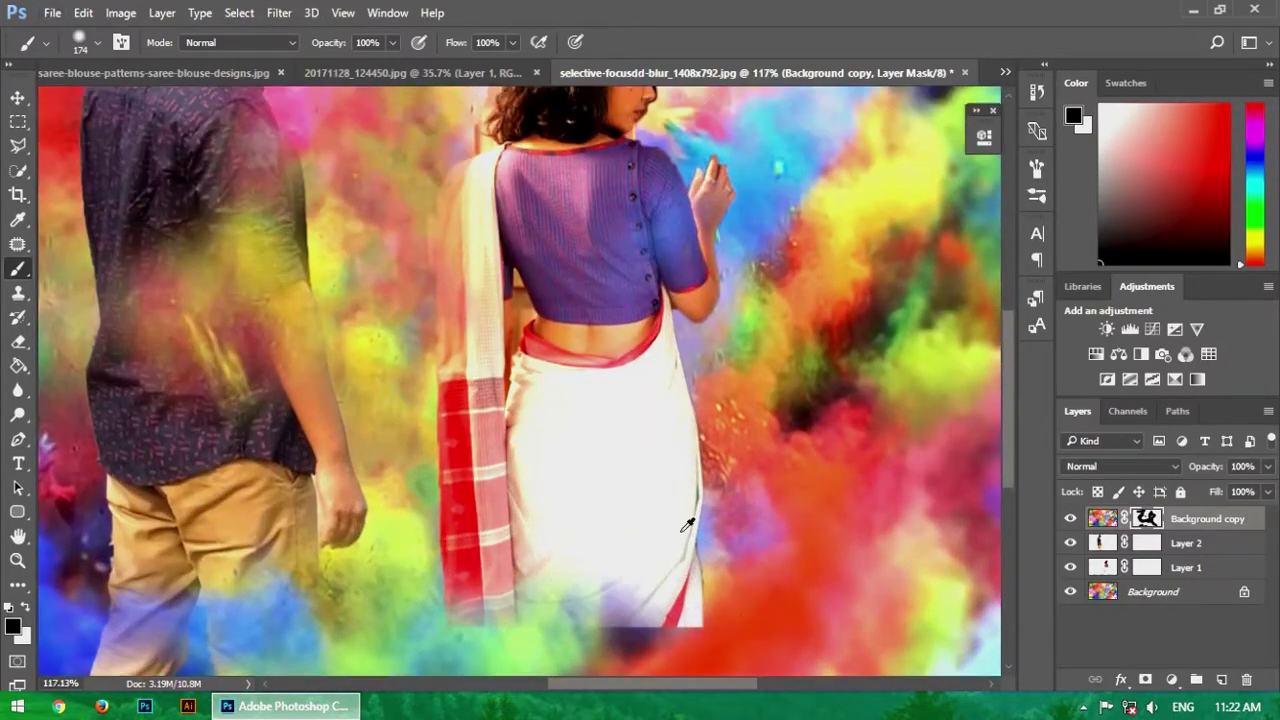
scroll(692, 533, "down", 3)
scroll(700, 534, "up", 2)
scroll(640, 420, "up", 1)
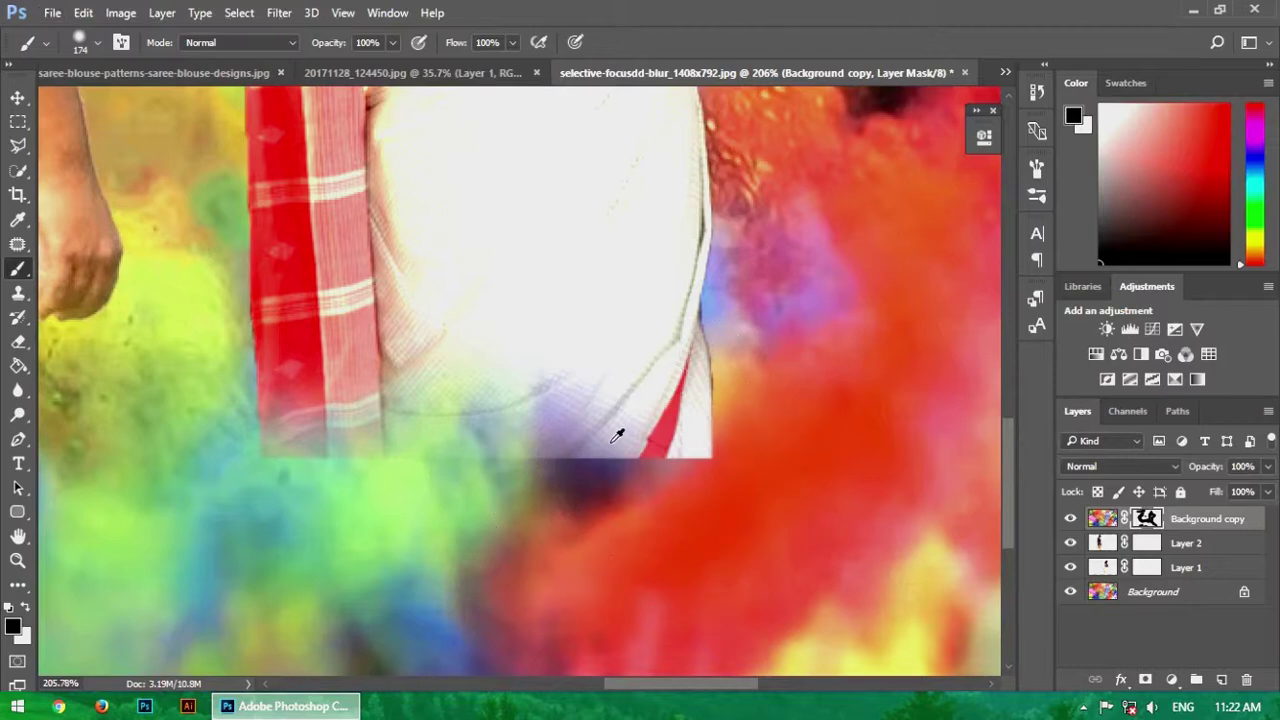
scroll(640, 450, "down", 2)
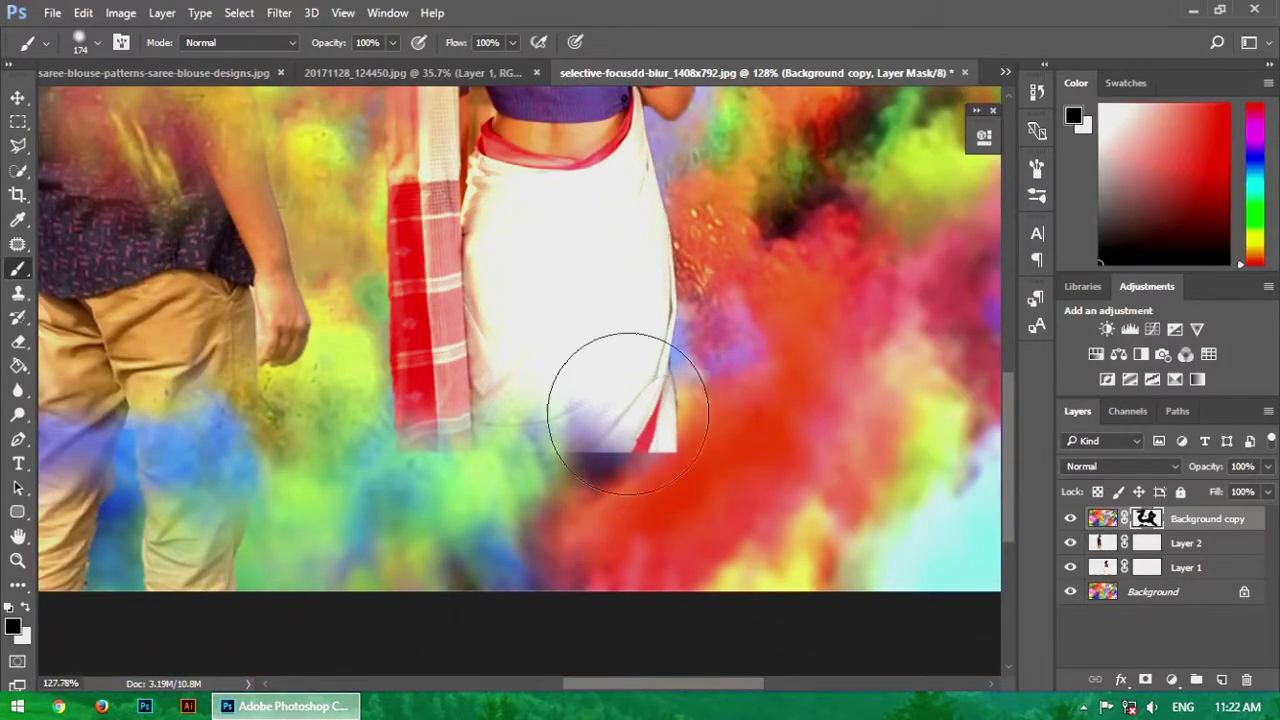
- Paint white to bring powder back over the saree's lower hem
left_click(25, 606)
scroll(383, 491, "down", 3)
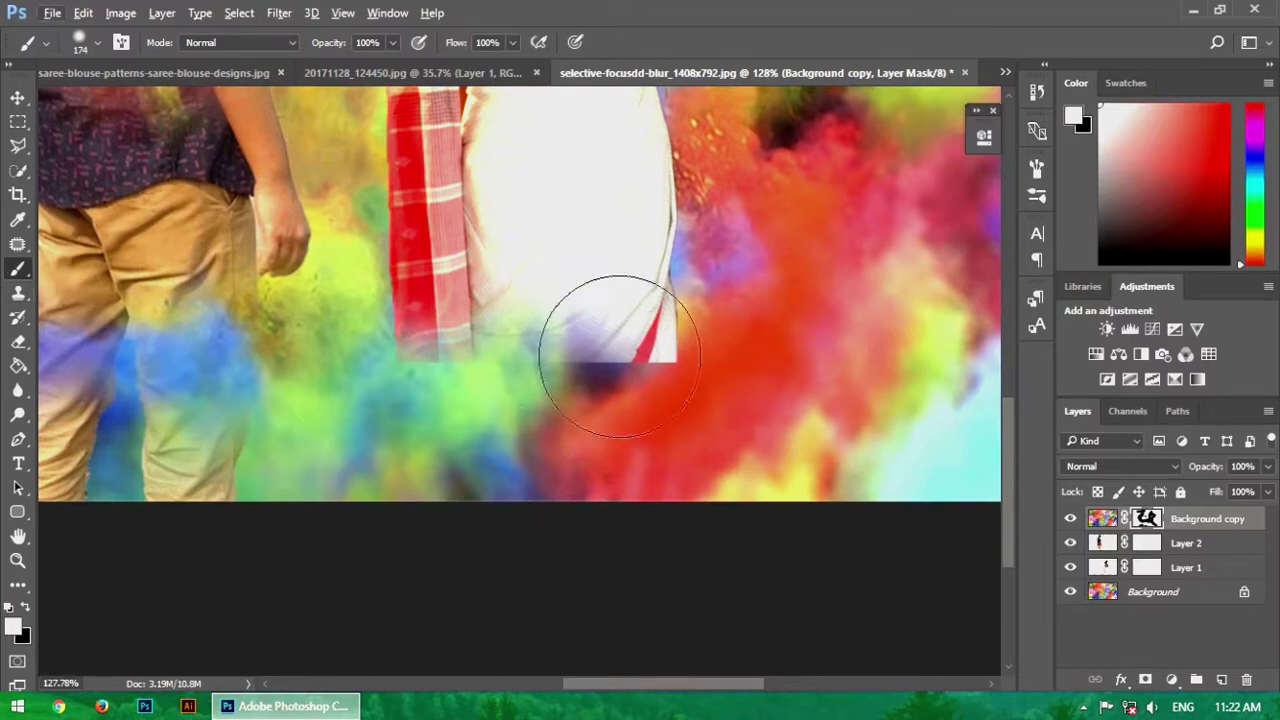
scroll(600, 414, "down", 2)
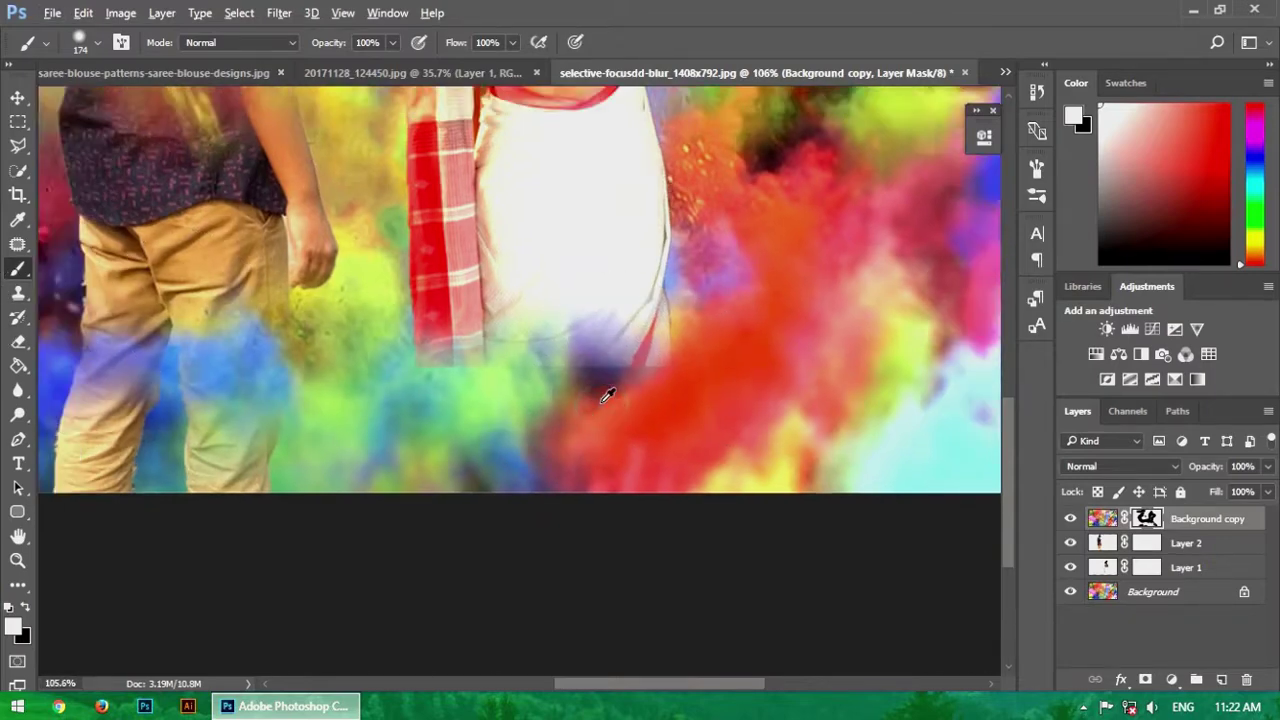
left_click_drag(670, 373, 457, 400)
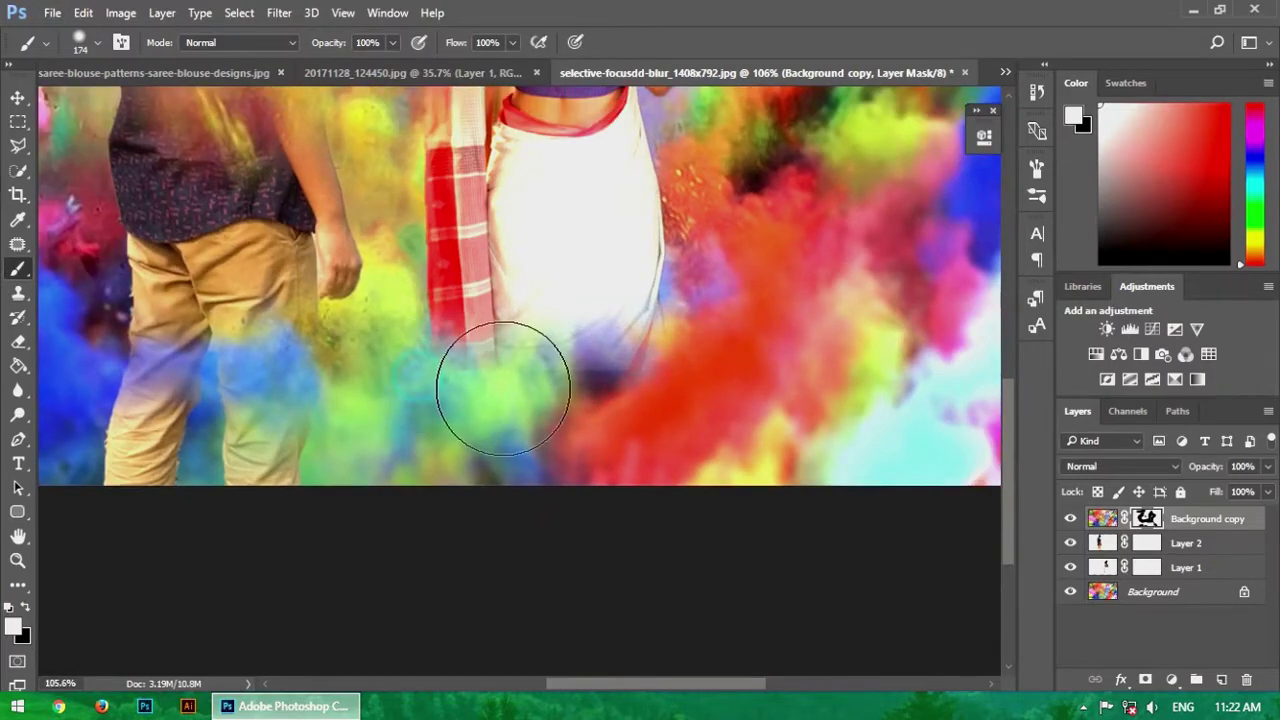
scroll(515, 395, "down", 2)
scroll(614, 400, "up", 2)
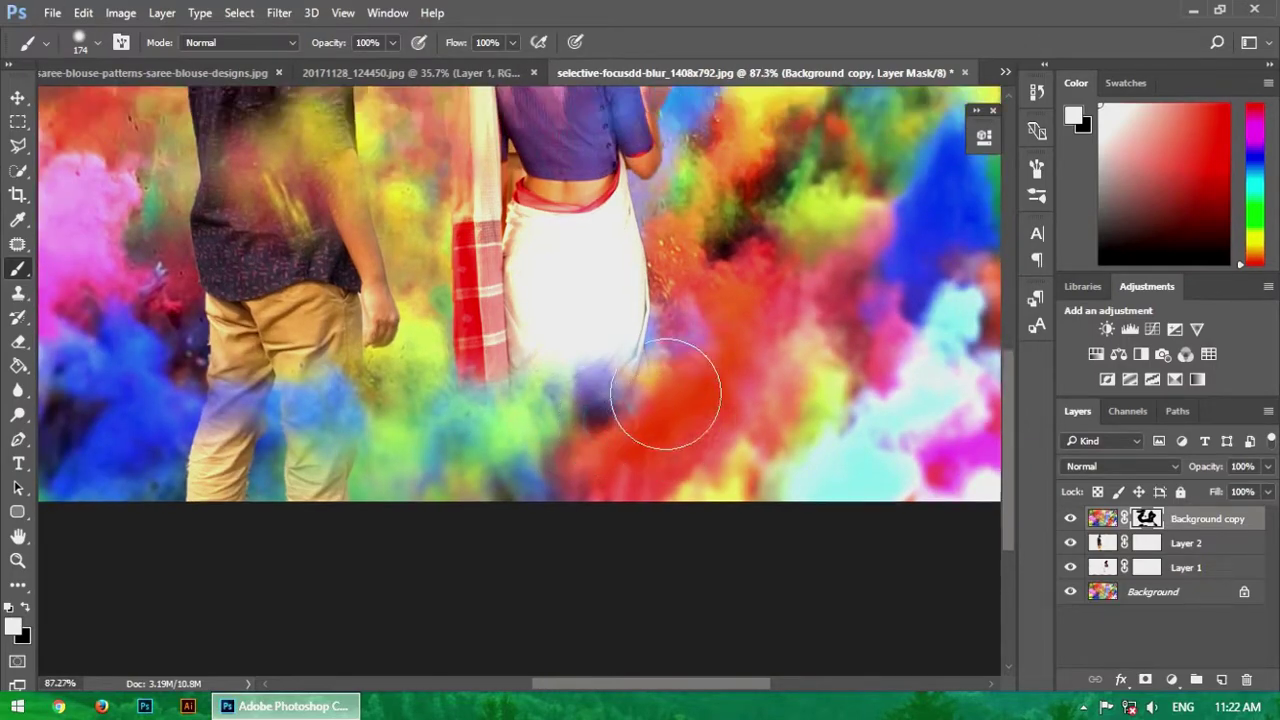
scroll(688, 392, "down", 2)
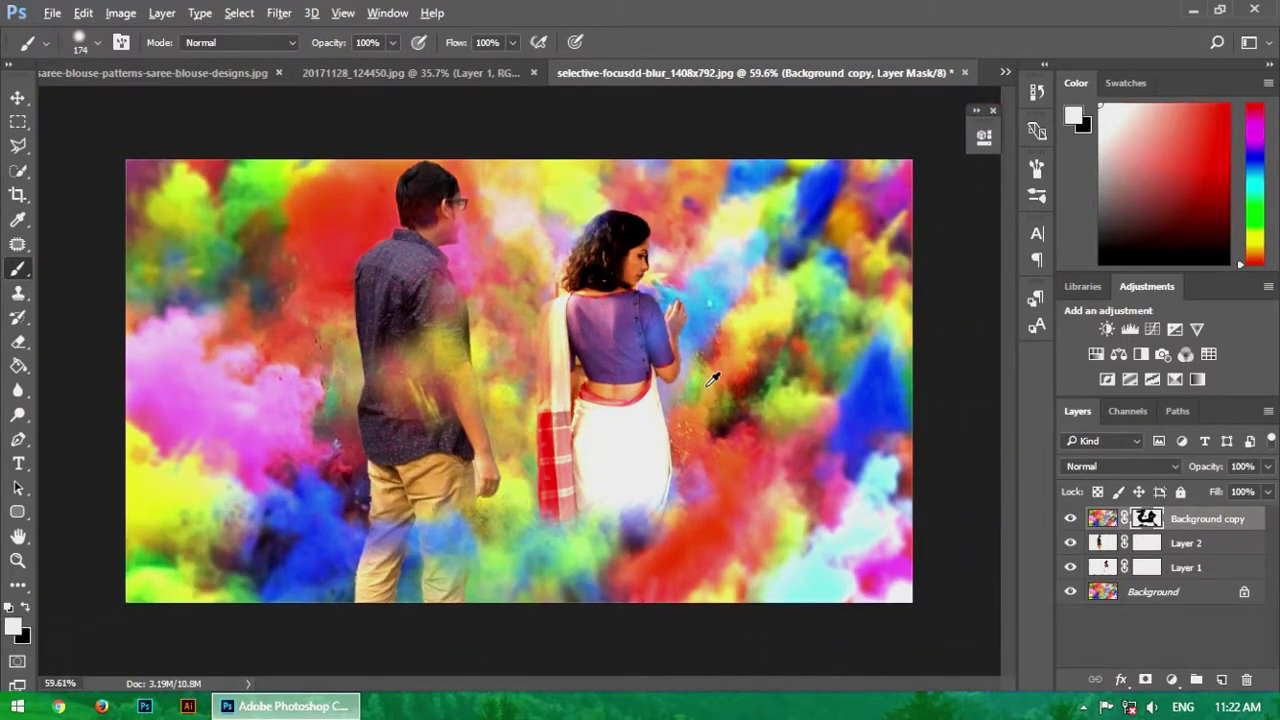
scroll(710, 386, "up", 1)
scroll(718, 265, "up", 3, "alt")
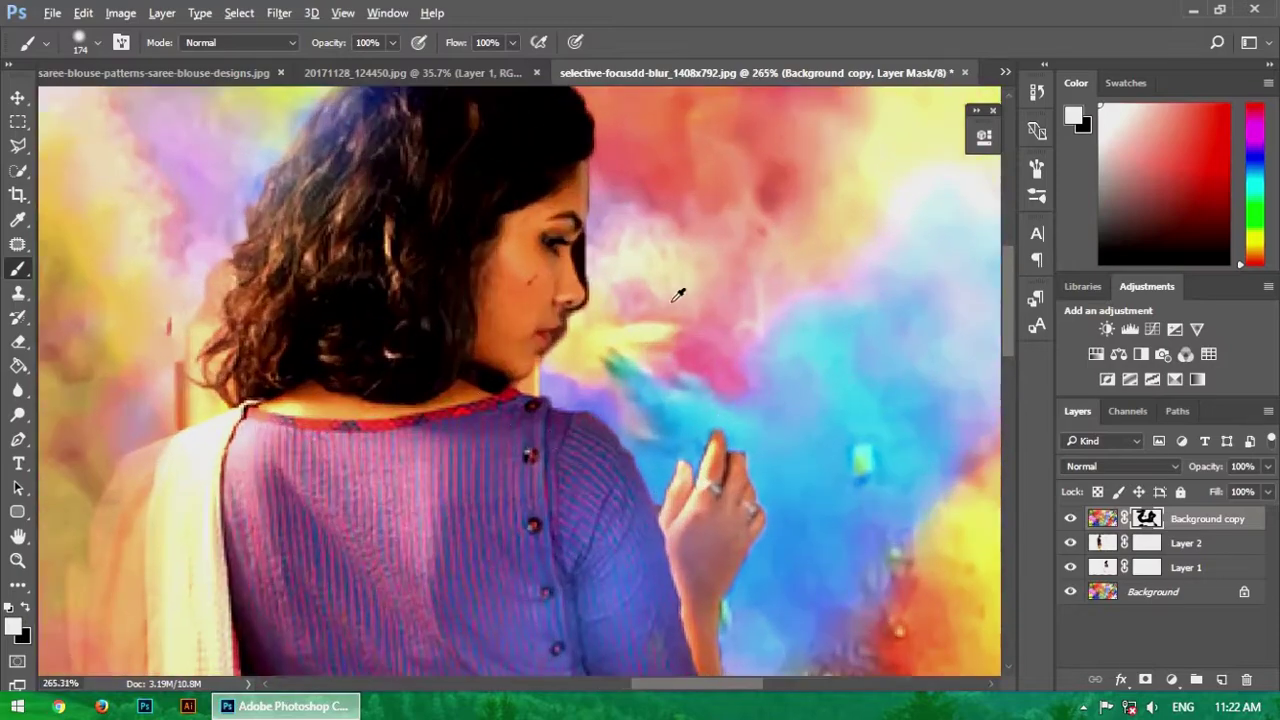
scroll(700, 330, "up", 1)
scroll(520, 438, "down", 4)
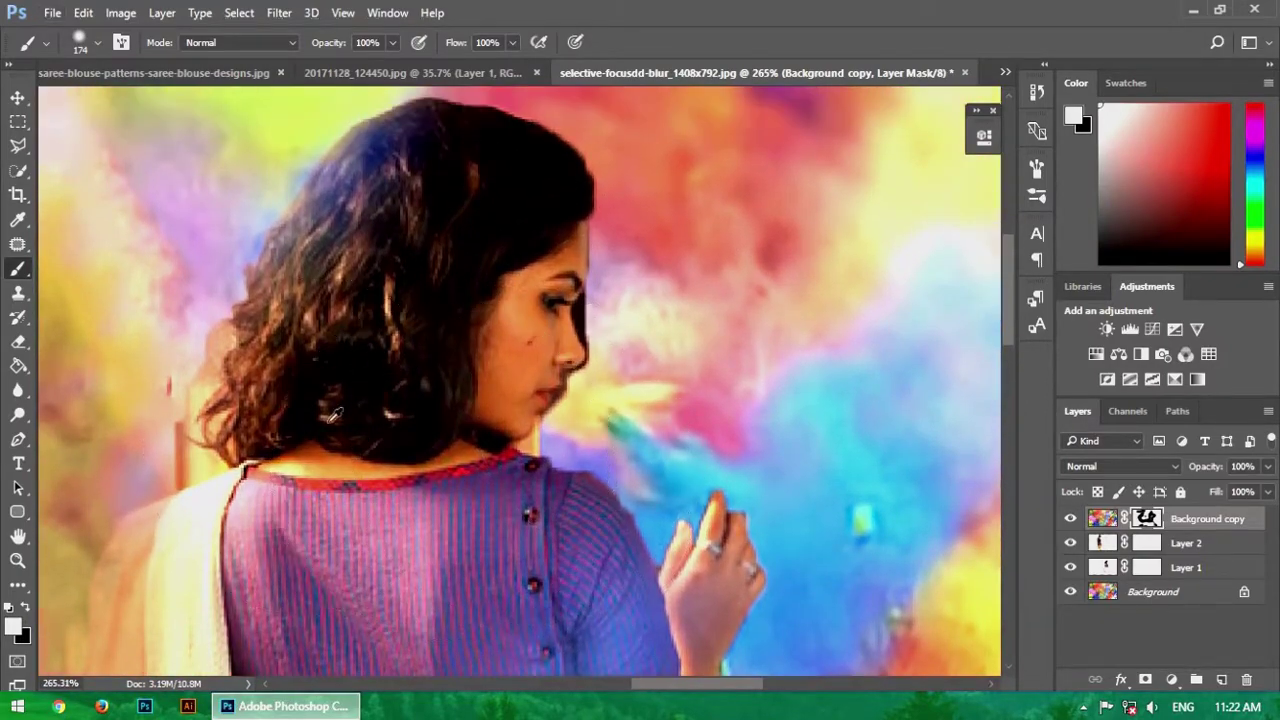
- Reduce the brush to about 39 px and touch up the powder edge beside her face
right_click(377, 271)
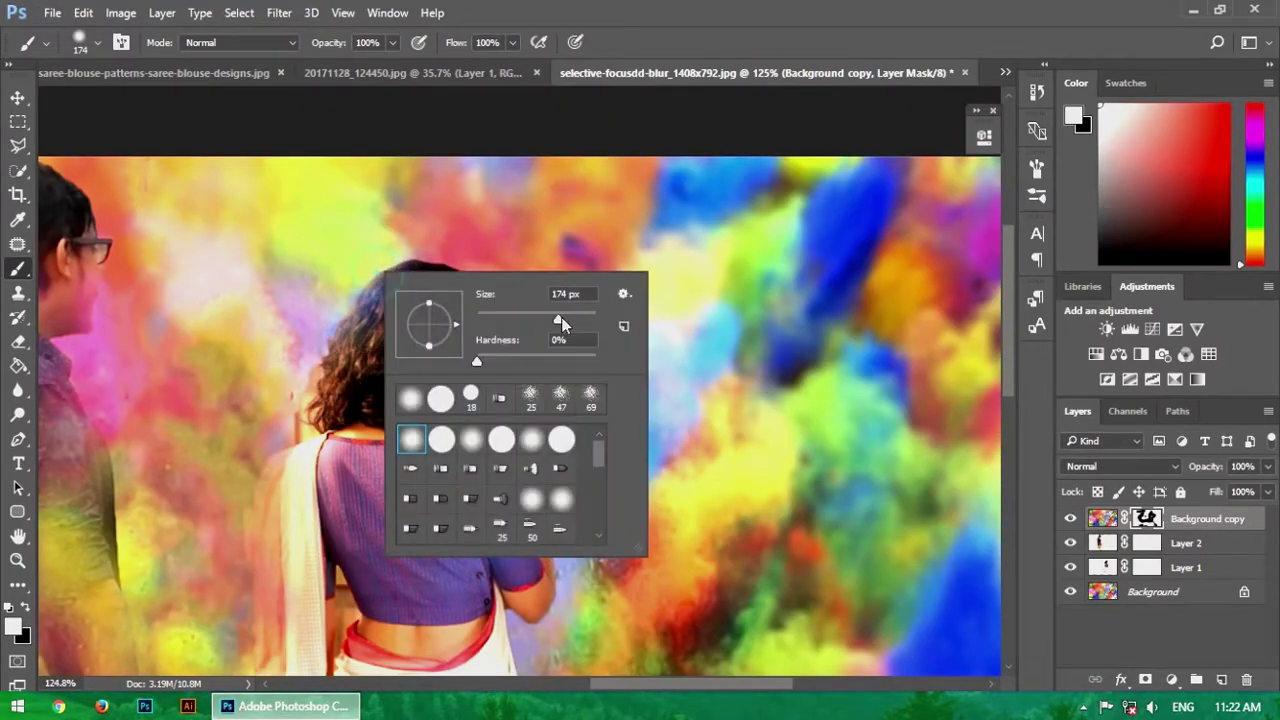
left_click_drag(533, 320, 536, 320)
left_click(271, 385)
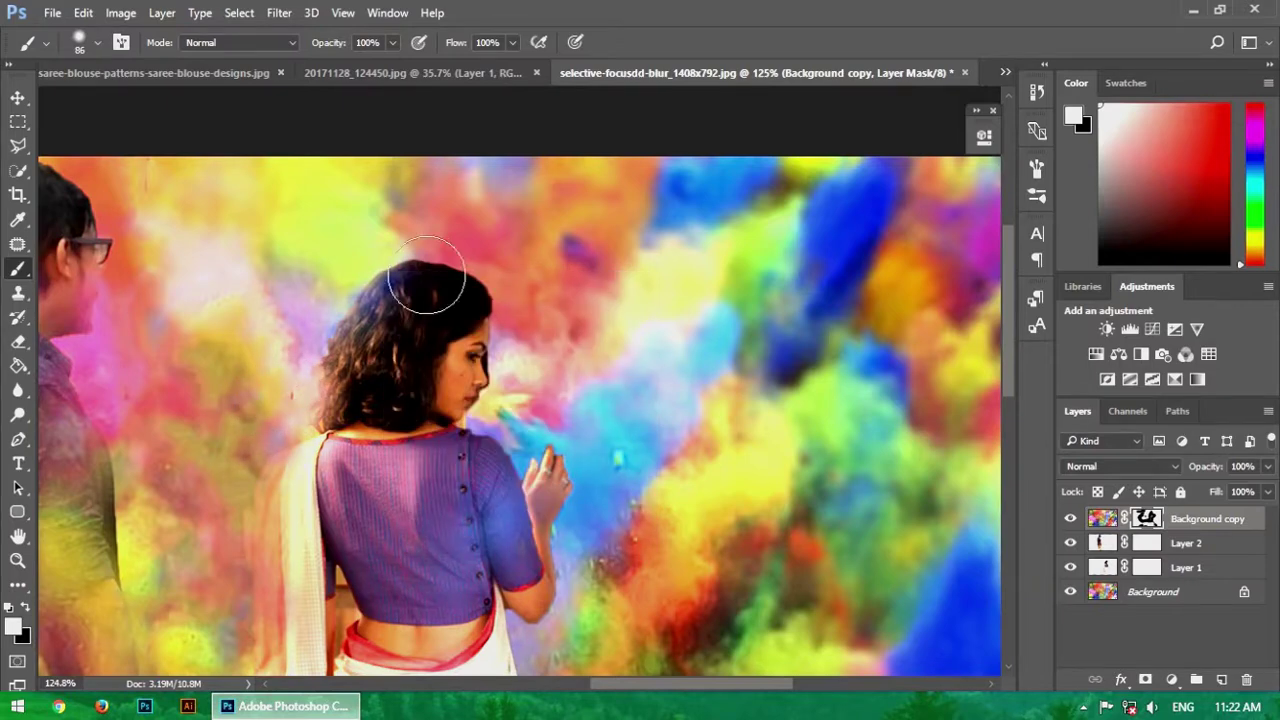
scroll(614, 323, "up", 3)
right_click(697, 289)
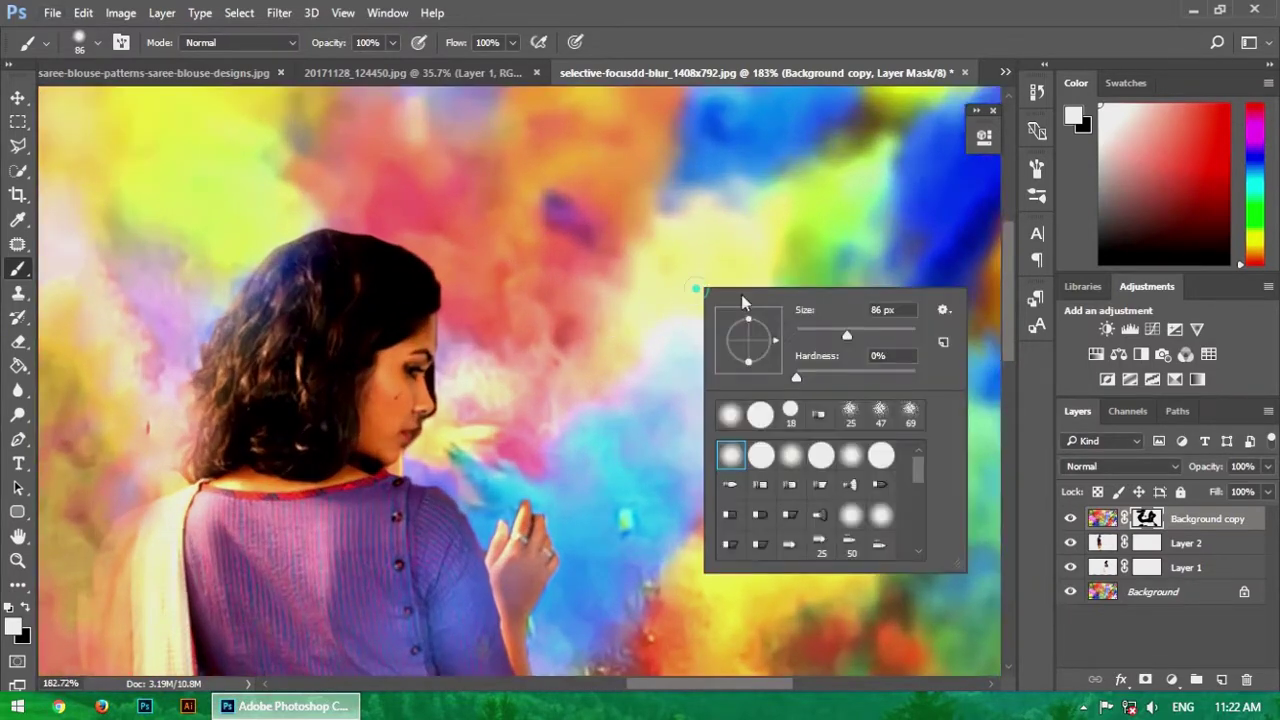
left_click(846, 333)
left_click_drag(820, 341, 818, 341)
left_click(753, 16)
scroll(451, 400, "up", 5)
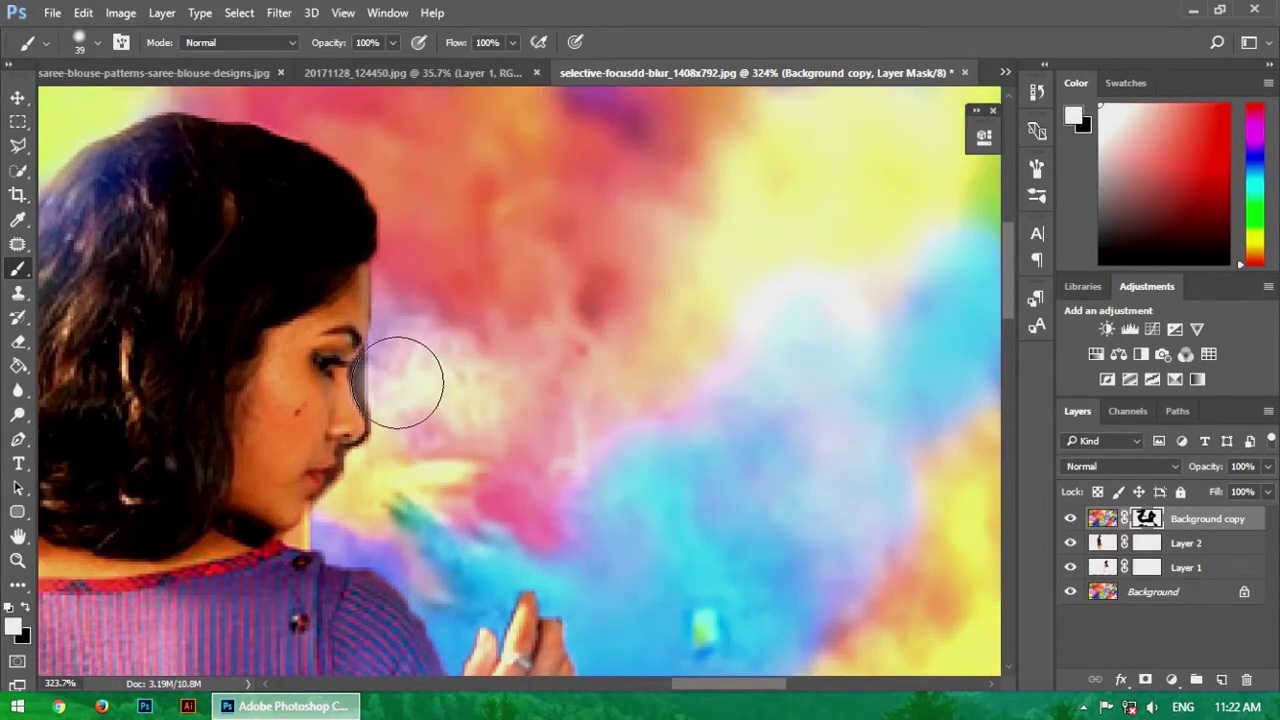
left_click(400, 386)
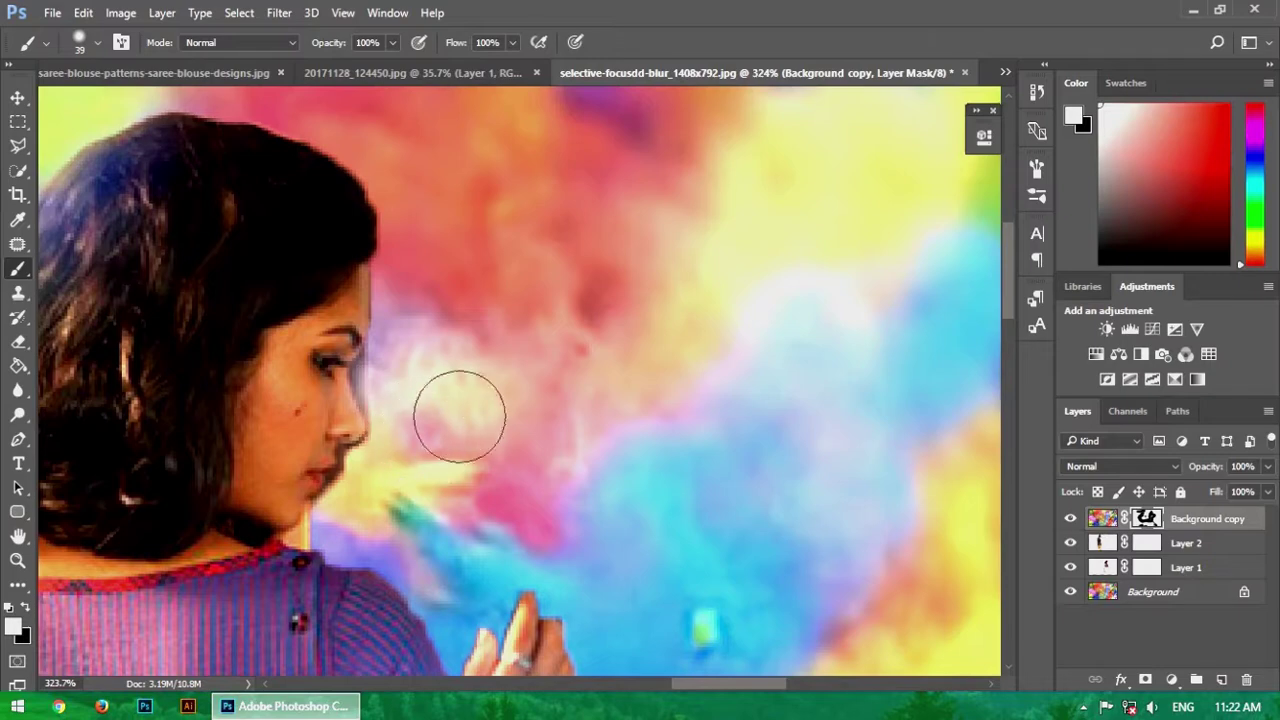
- Shrink the brush to 17 px and soften the powder along the woman's face edge
right_click(553, 262)
left_click_drag(664, 310, 648, 313)
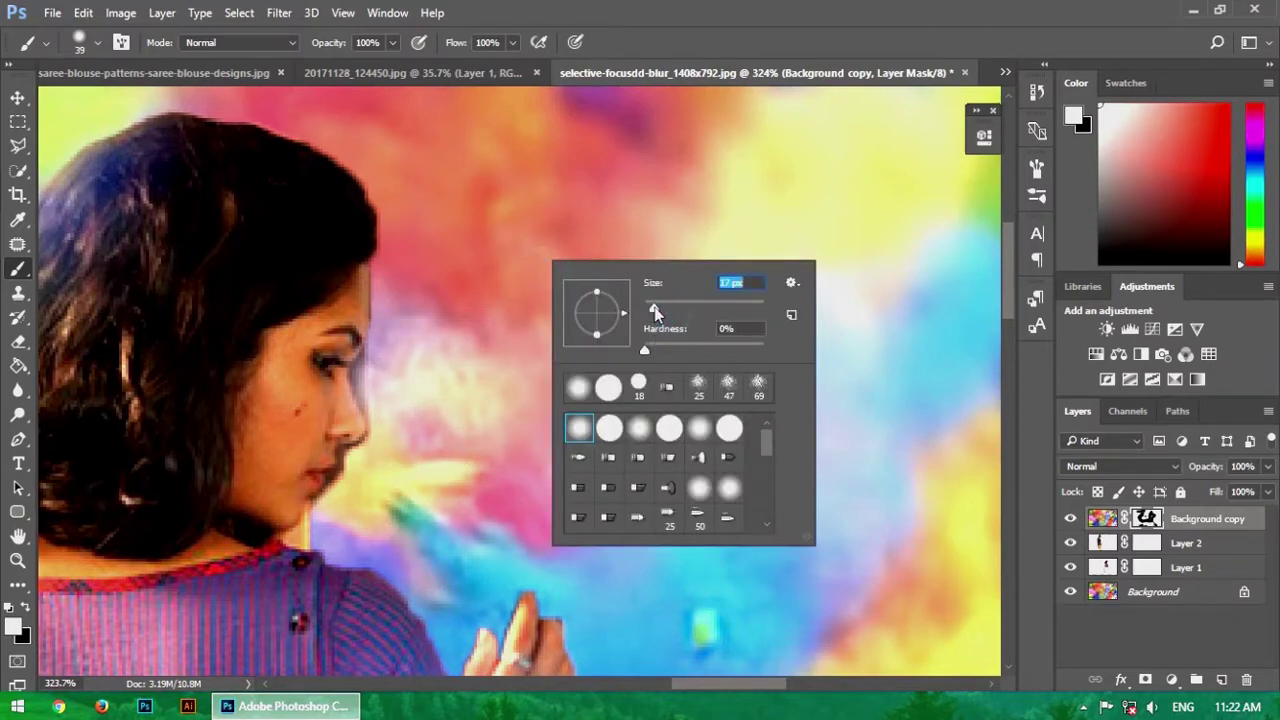
left_click(379, 380)
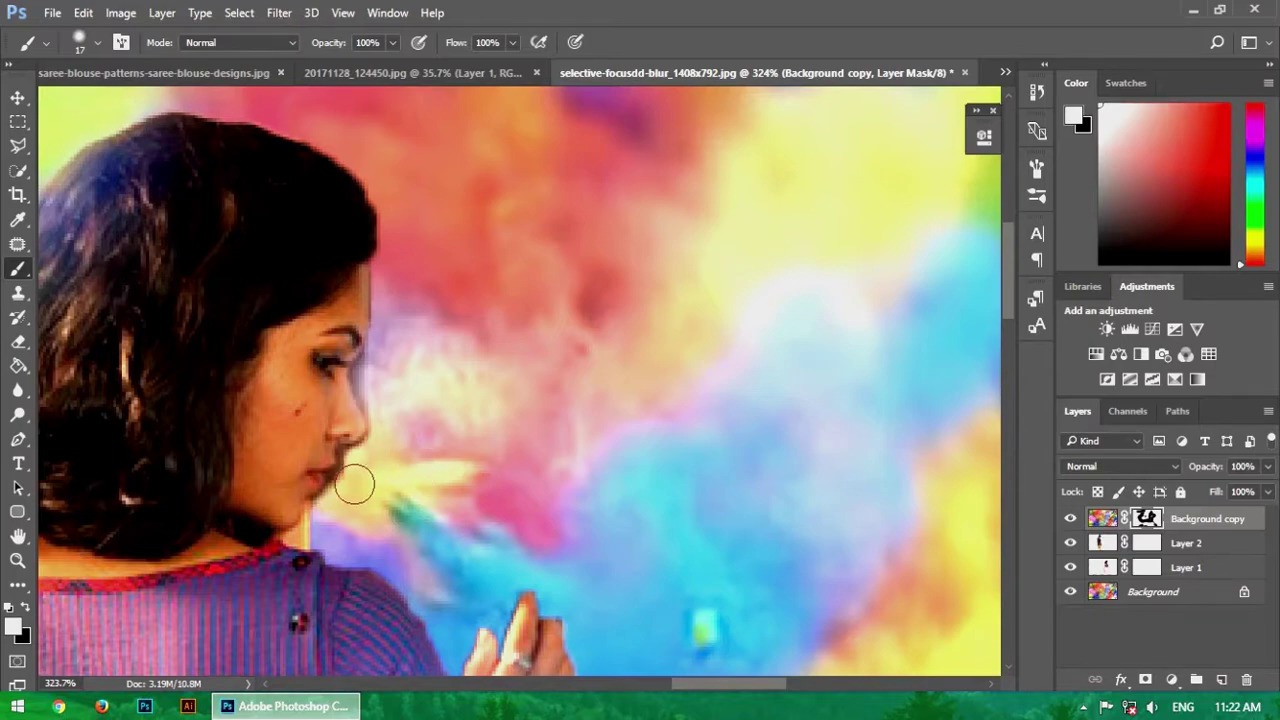
left_click(397, 414)
scroll(384, 377, "down", 4)
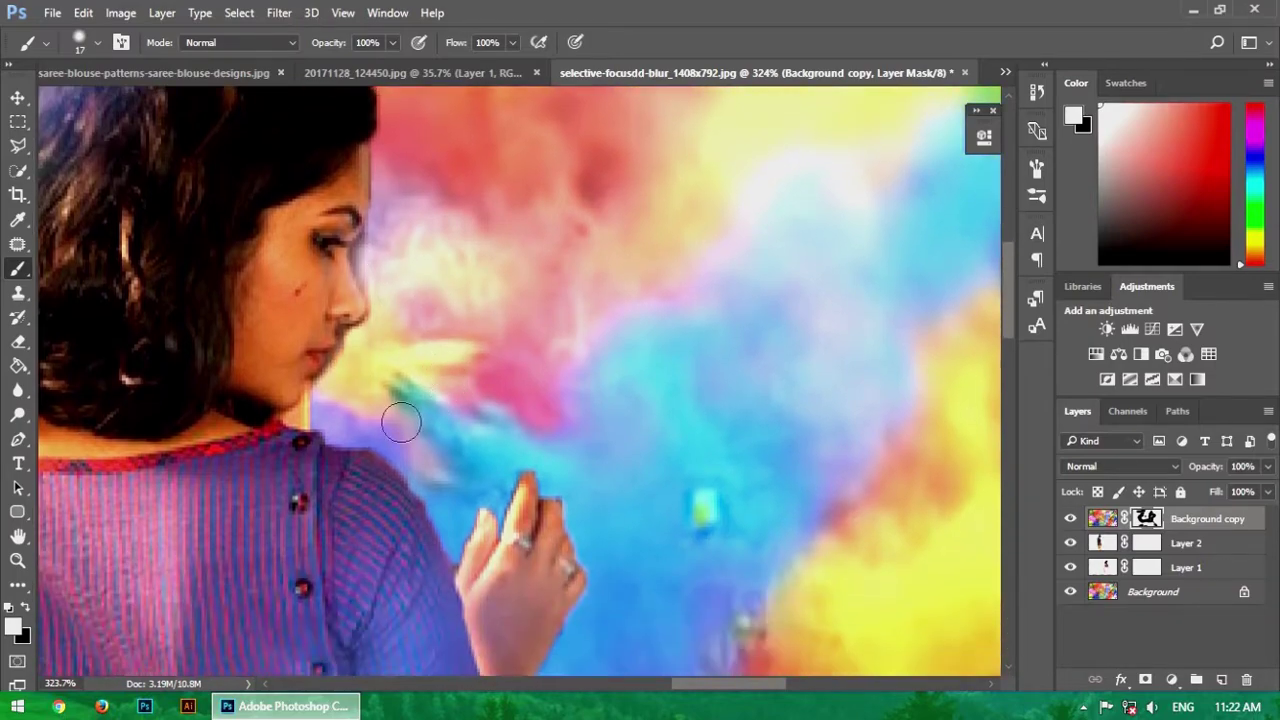
scroll(468, 430, "down", 4)
scroll(471, 443, "up", 2)
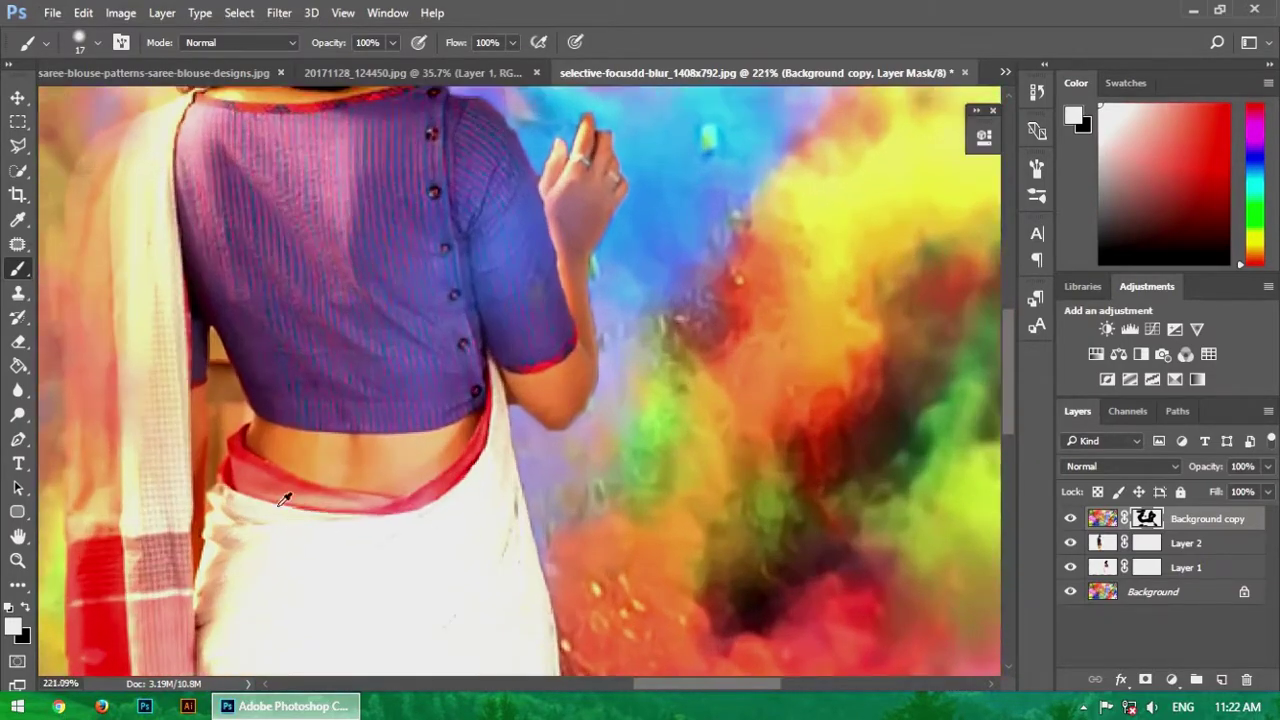
- Undo the stroke between her arm and waist, then zoom out to view her head
mouse_move(236, 418)
left_mouse_down()
mouse_move(225, 405)
mouse_move(222, 430)
mouse_move(220, 355)
left_mouse_up()
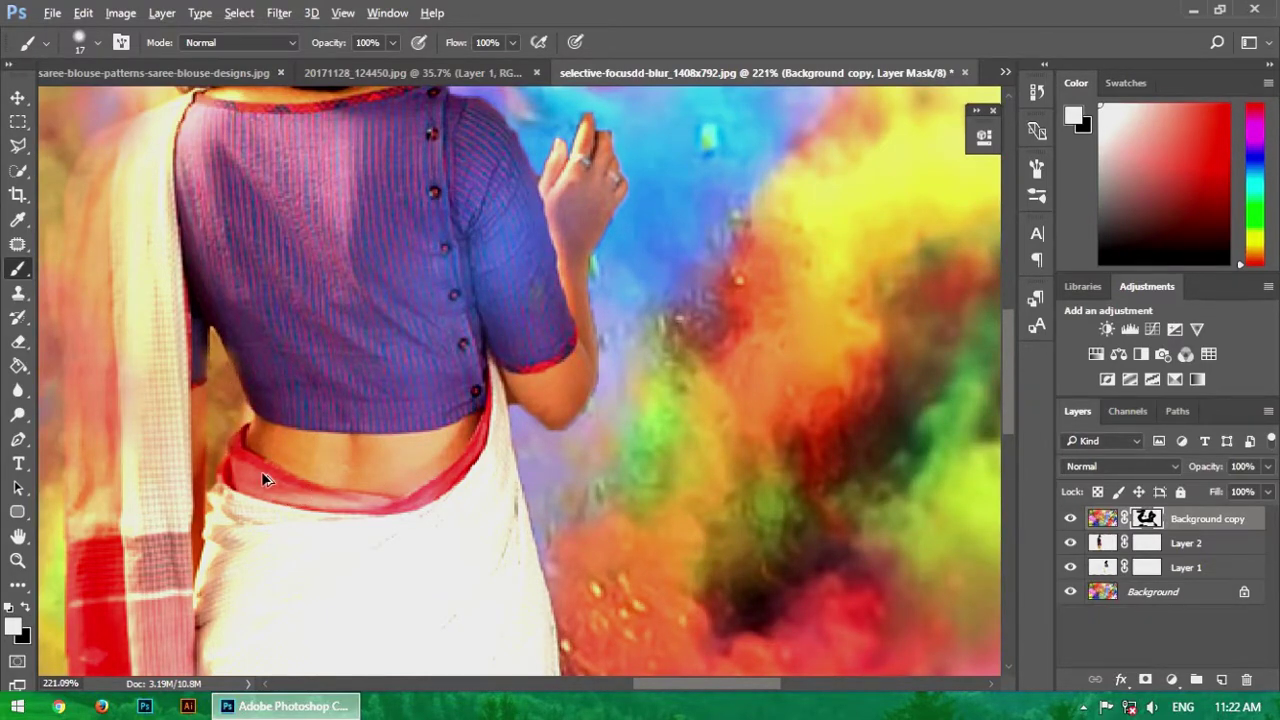
key("ctrl+z")
left_click_drag(321, 191, 546, 610)
scroll(537, 583, "down", 2)
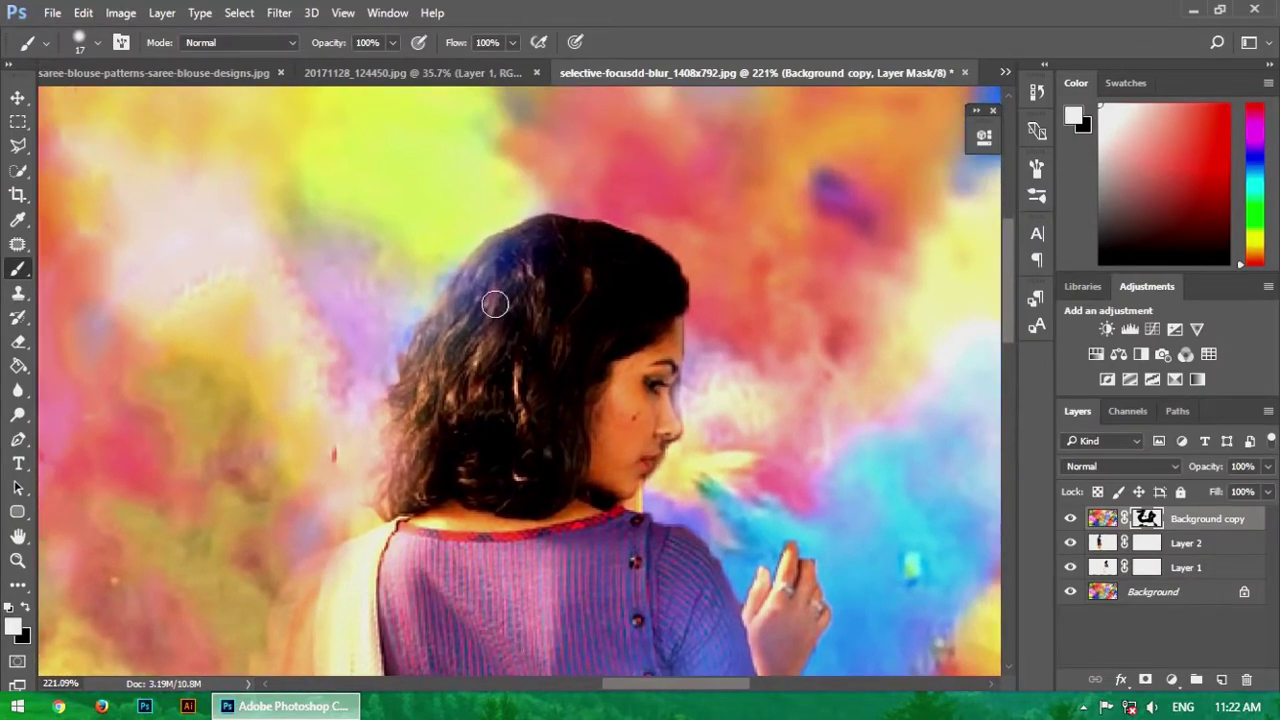
scroll(395, 300, "down", 1)
scroll(390, 323, "down", 6)
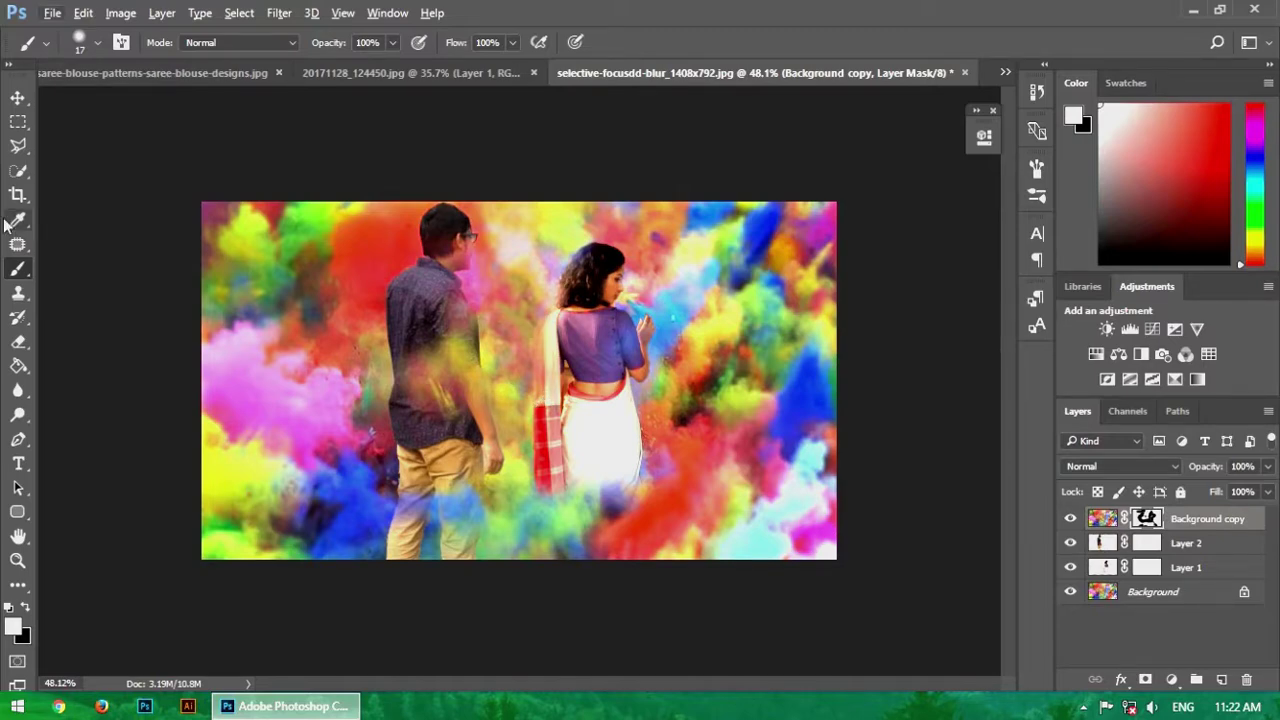
- Enlarge the brush to 133 px
right_click(18, 268)
left_click(97, 269)
scroll(525, 375, "up", 2)
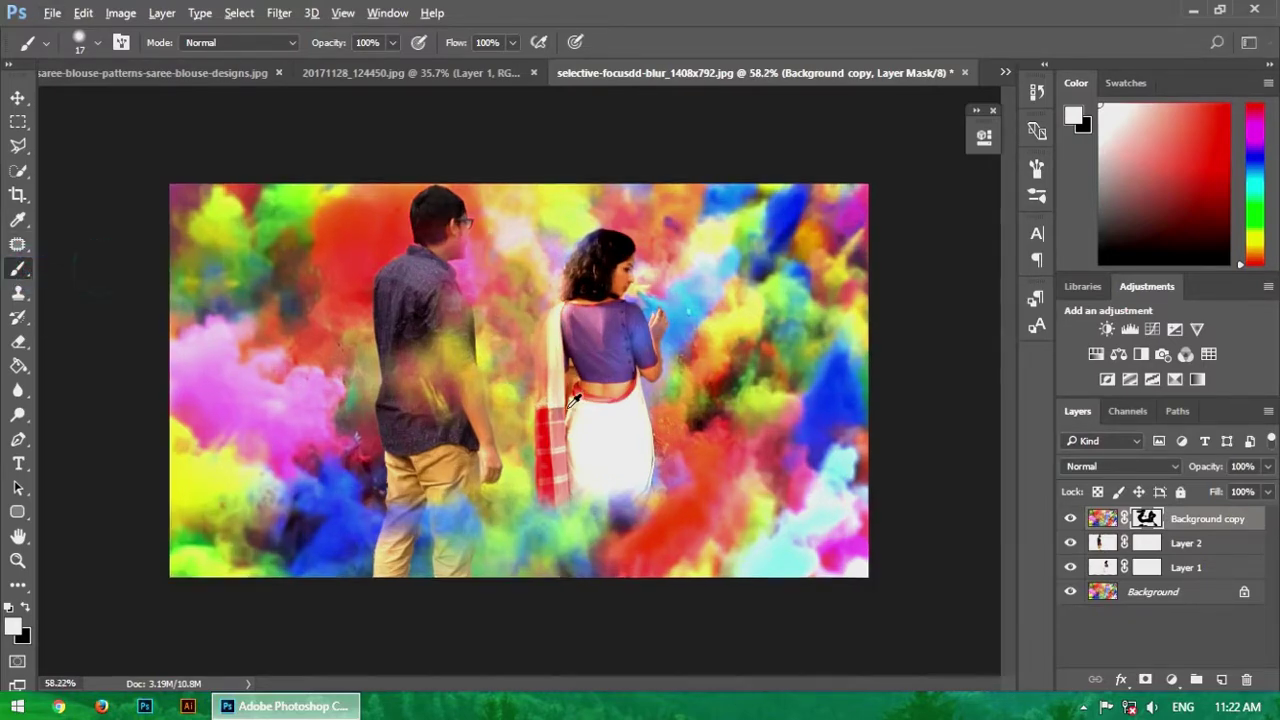
right_click(552, 288)
left_click_drag(659, 336, 719, 335)
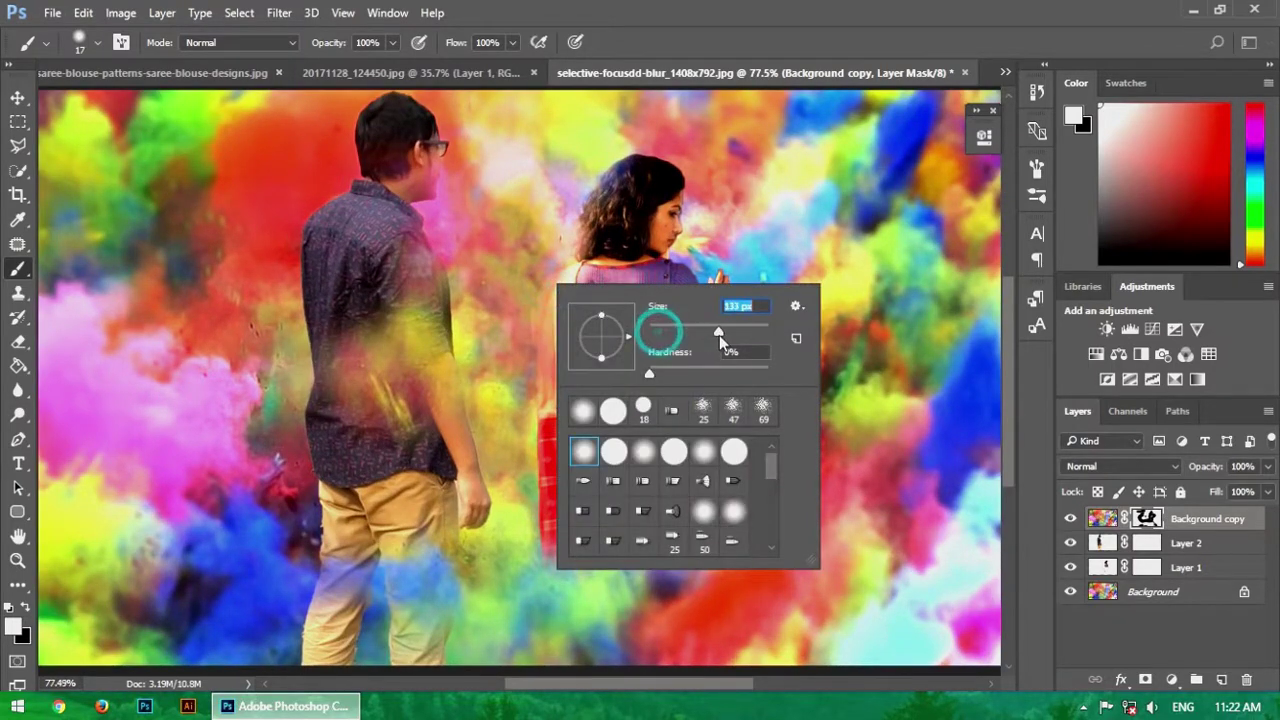
key("Return")
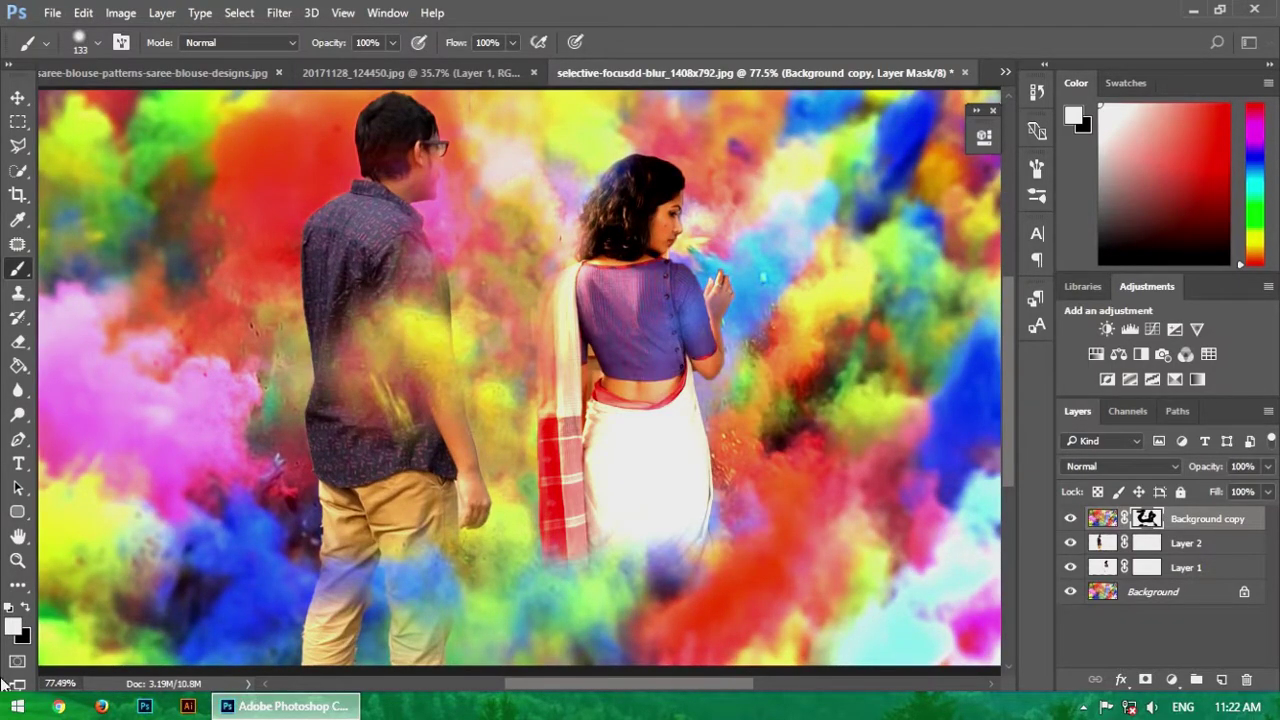
- Paint black to clear the yellow haze off the man's shirt
left_click(28, 607)
mouse_move(409, 314)
left_mouse_down()
mouse_move(410, 385)
mouse_move(383, 409)
mouse_move(374, 329)
mouse_move(371, 363)
mouse_move(348, 374)
mouse_move(409, 309)
mouse_move(380, 434)
mouse_move(465, 392)
left_mouse_up()
scroll(348, 374, "up", 2)
scroll(465, 392, "down", 3)
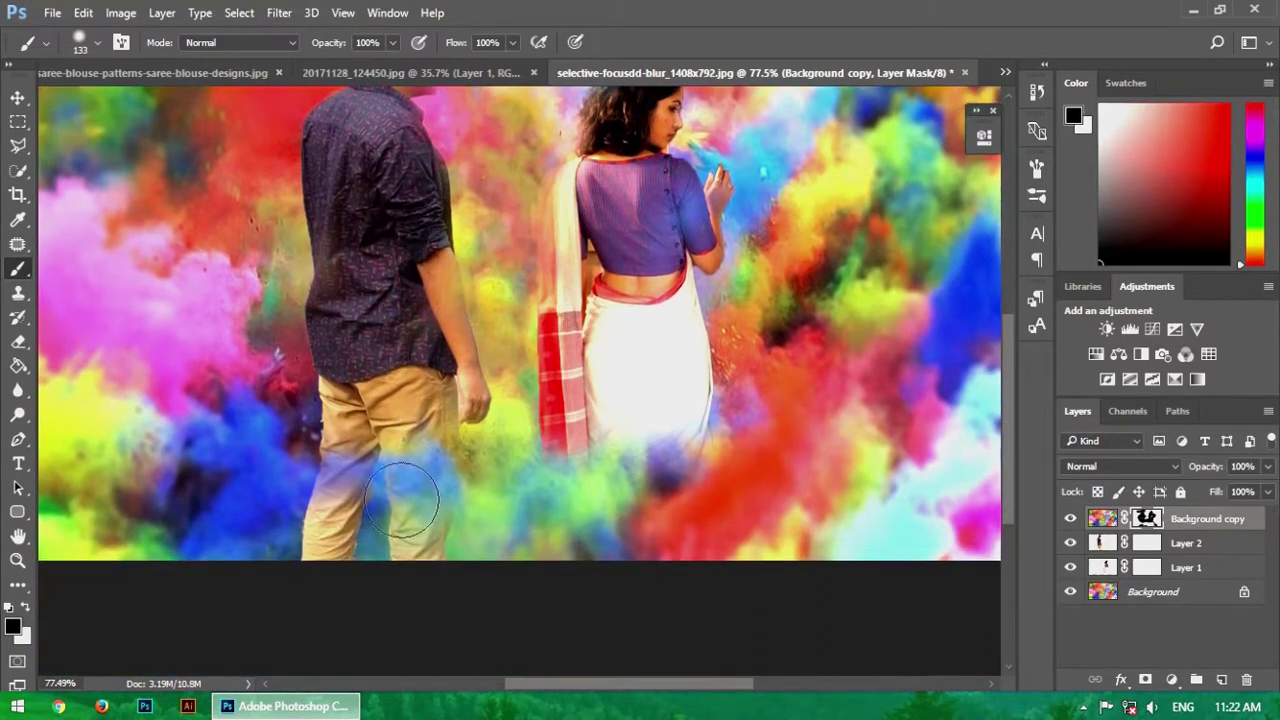
- Paint white to bring powder back beside the man's shirt
left_click(25, 607)
mouse_move(251, 400)
left_mouse_down()
mouse_move(325, 382)
mouse_move(300, 388)
mouse_move(307, 325)
left_mouse_up()
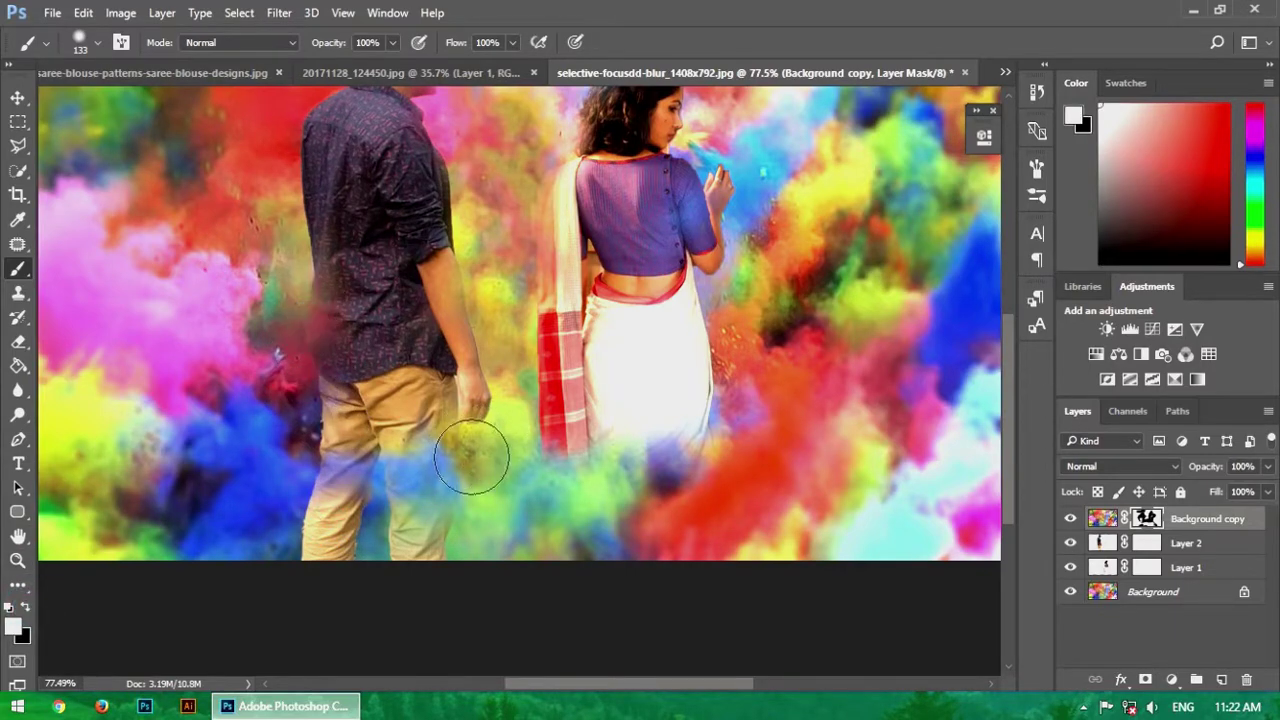
scroll(715, 542, "up", 1)
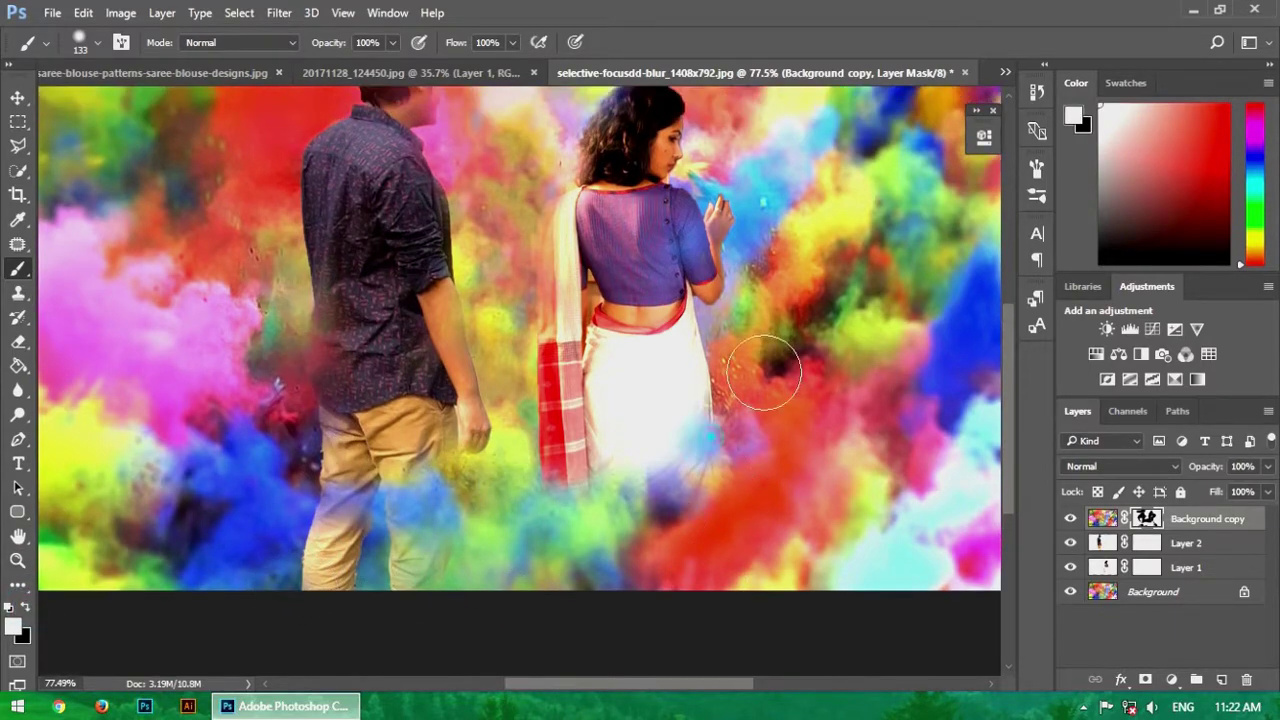
scroll(636, 258, "up", 2)
scroll(636, 258, "down", 4)
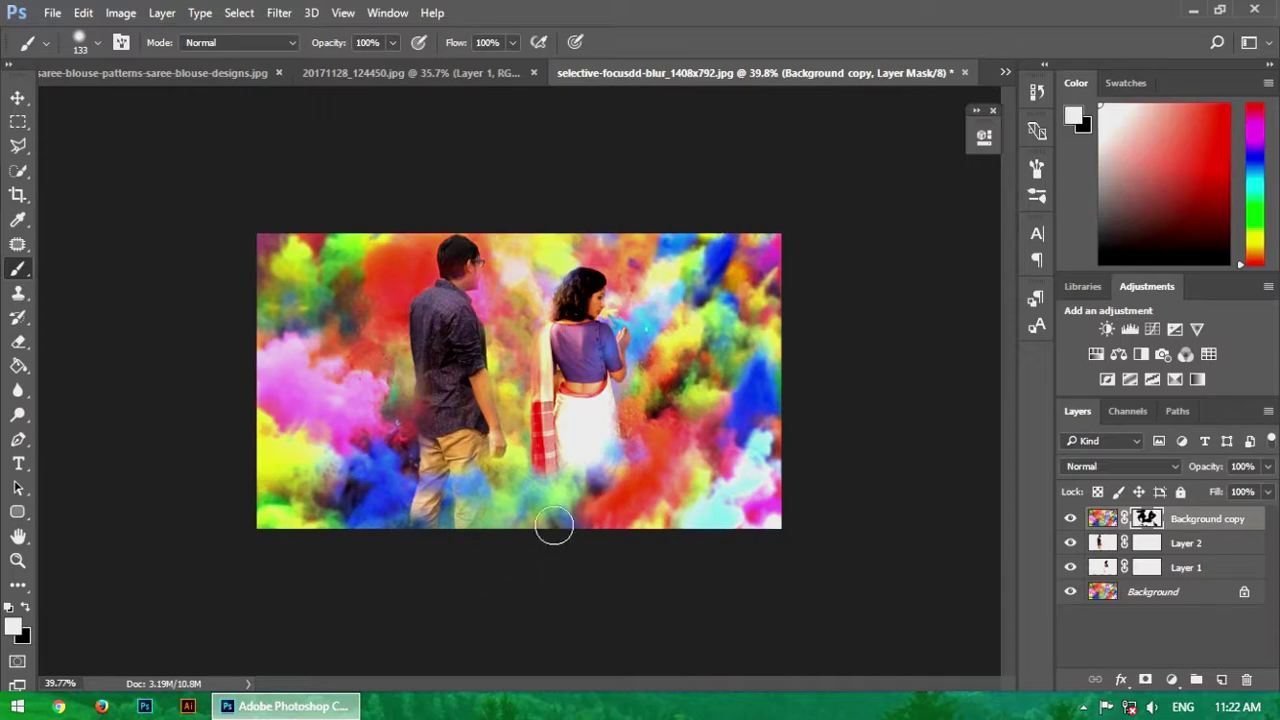
scroll(554, 525, "up", 2)
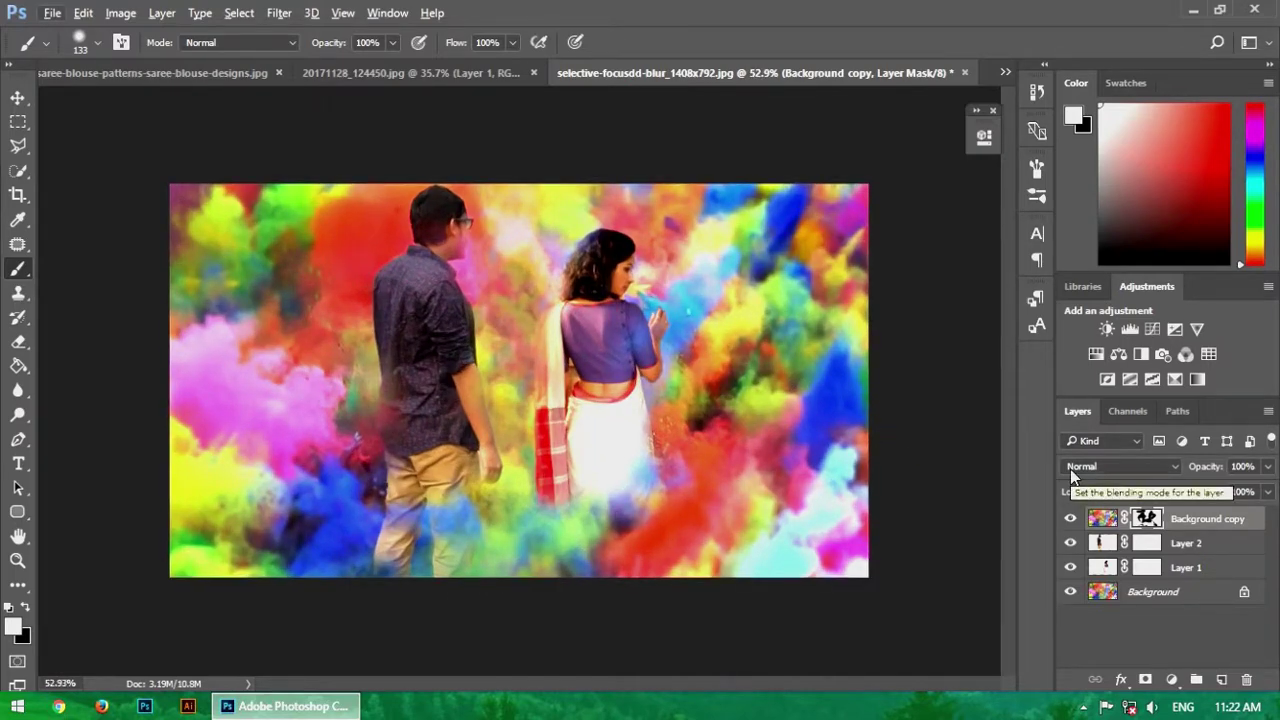
- Group Background copy, Layer 2 and Layer 1 into Group 1
left_click(1212, 567)
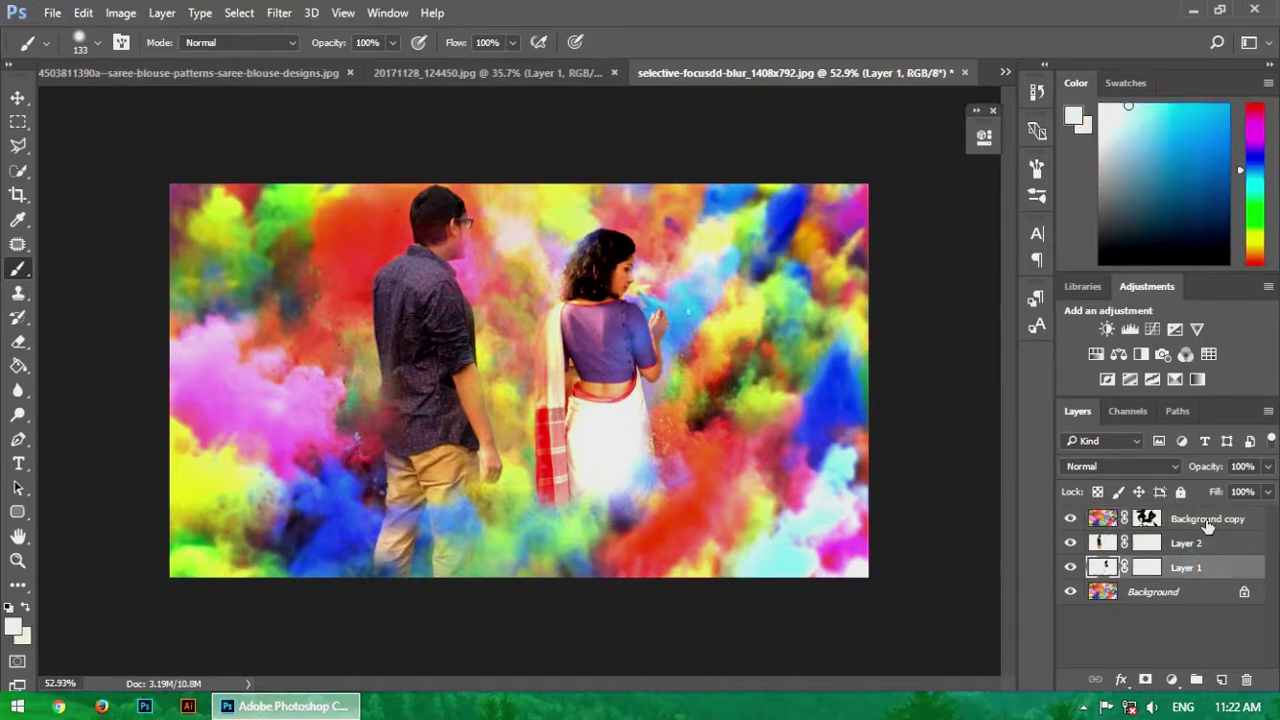
left_click(1208, 521, "shift")
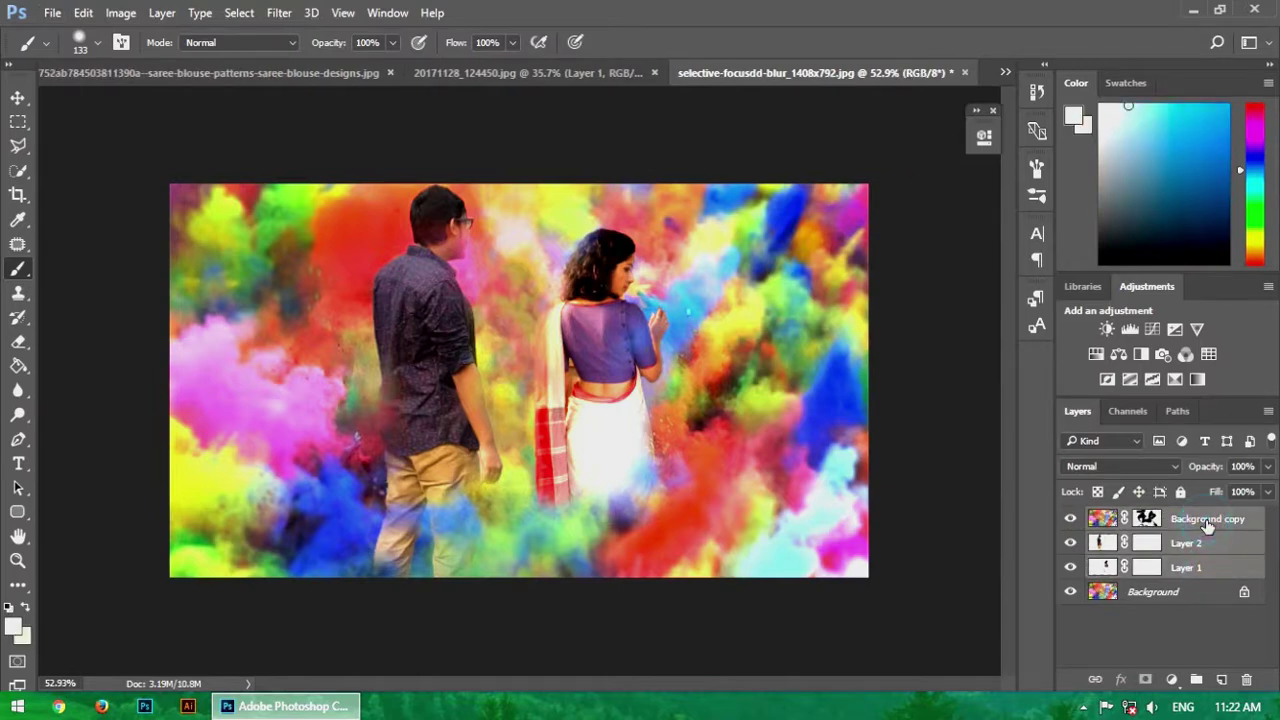
left_click(1208, 570)
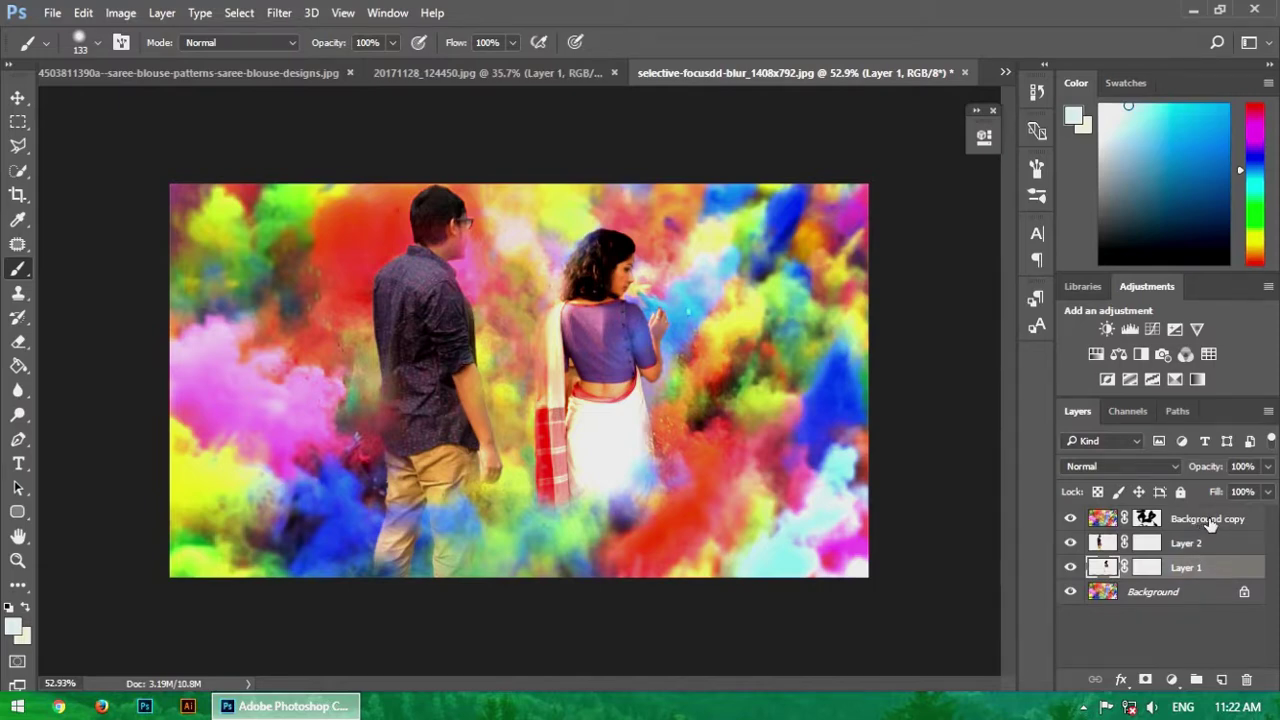
left_click(1210, 526, "shift")
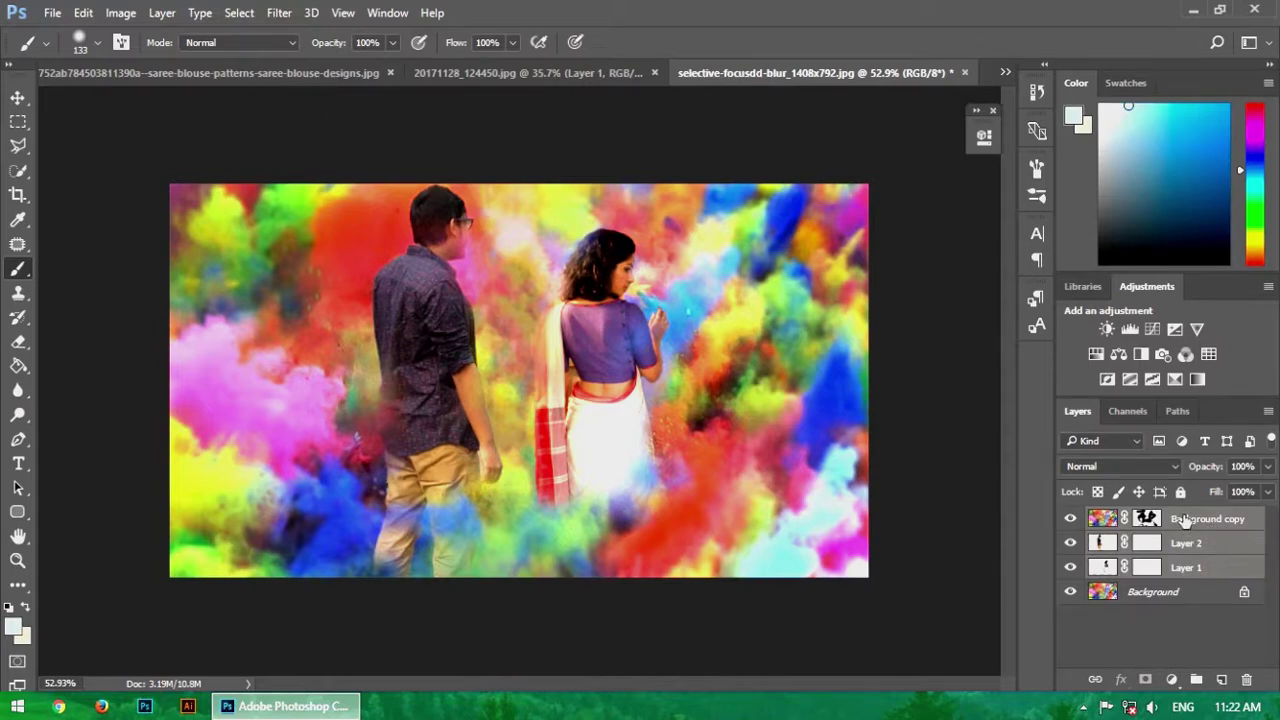
left_click_drag(1190, 527, 1196, 682)
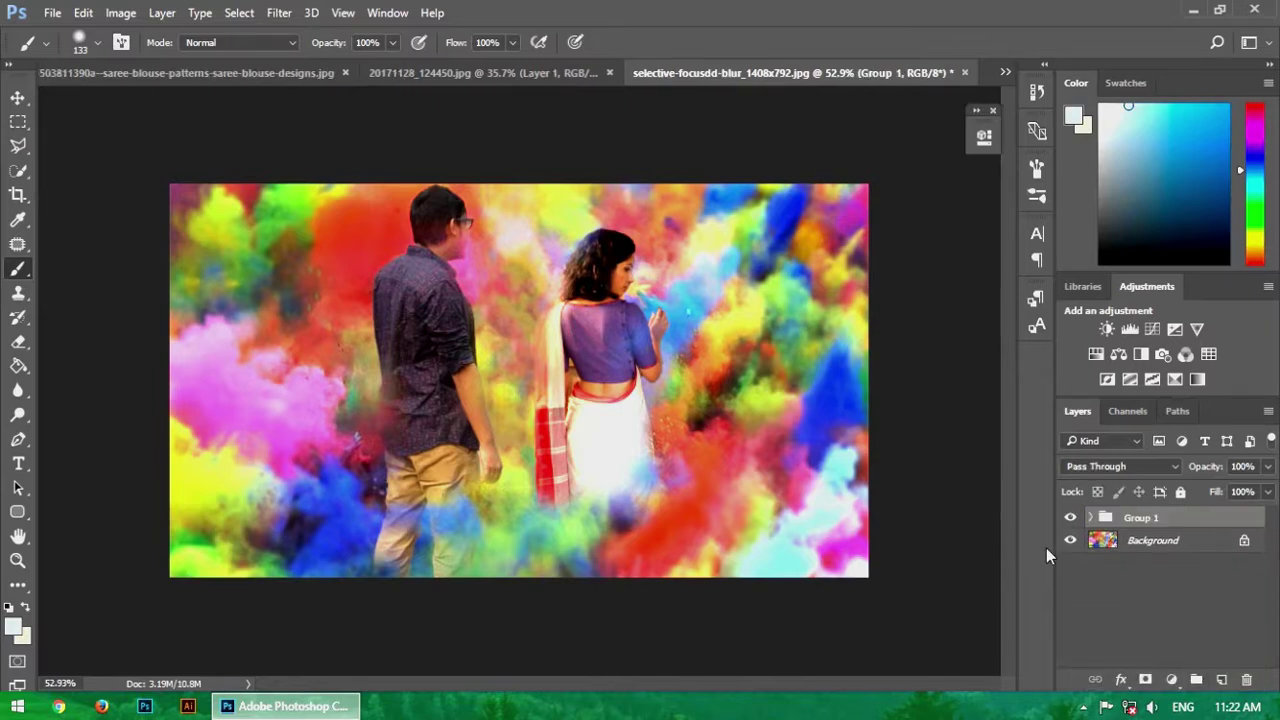
- Switch to the Move tool, reset default colours and fit the image in the window
key("v")
key("d")
key("ctrl+0")
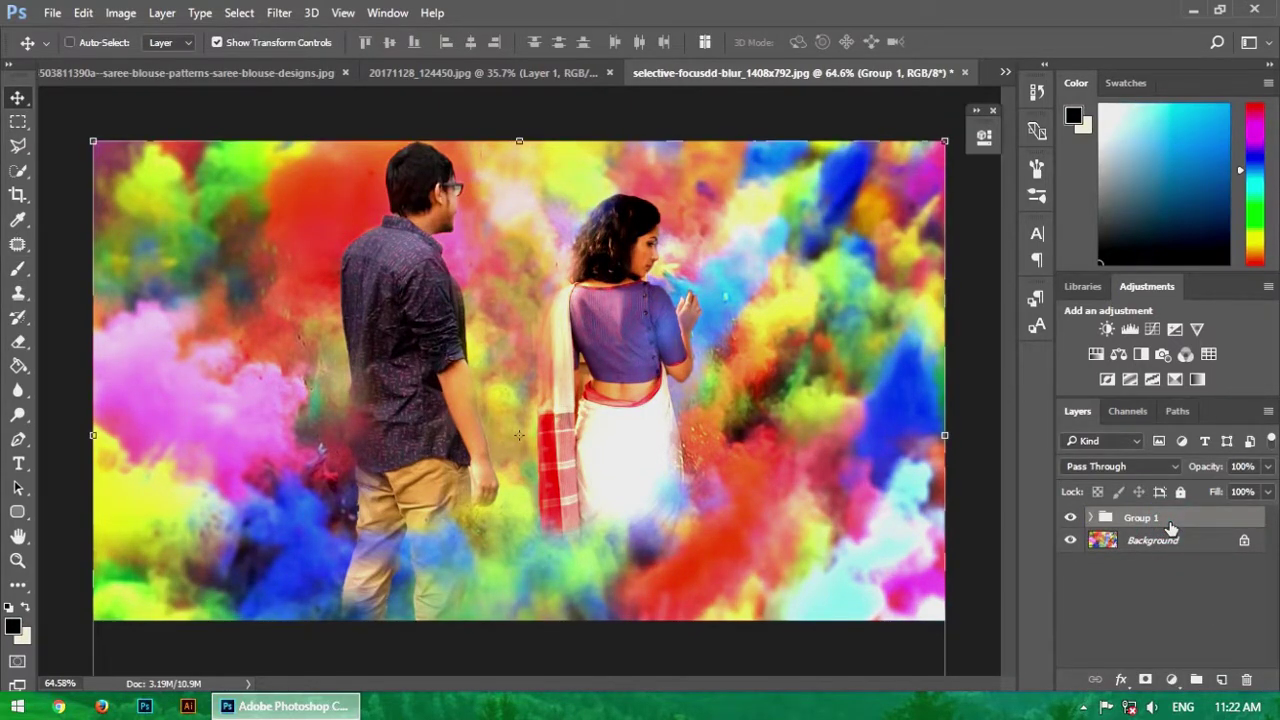
- Duplicate Group 1 and merge Group 1 copy into a single layer
key("ctrl+j")
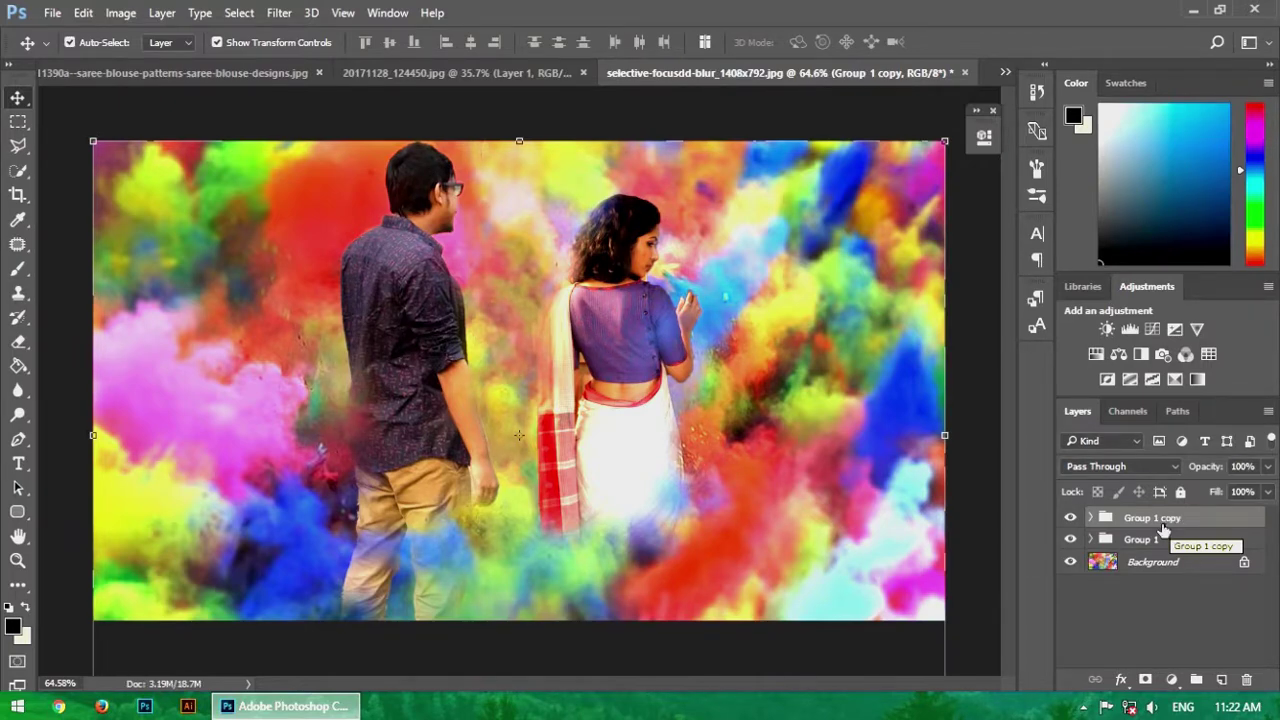
right_click(1166, 524)
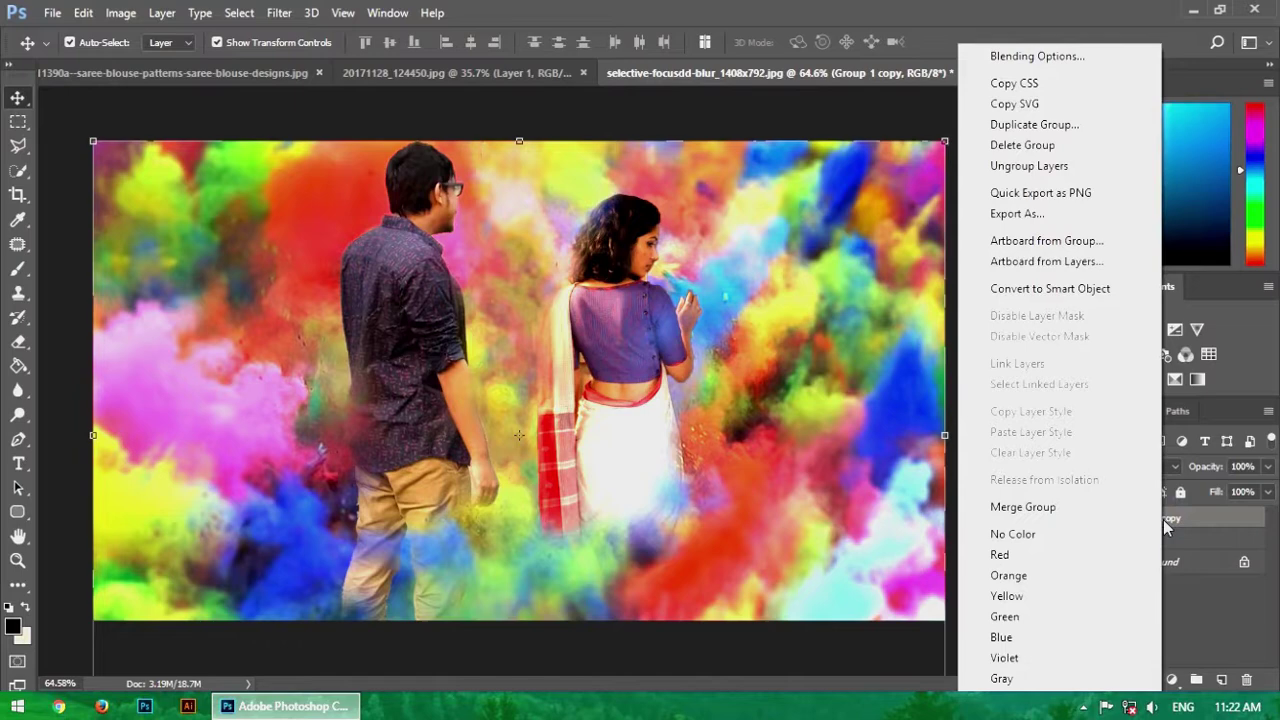
left_click(1060, 507)
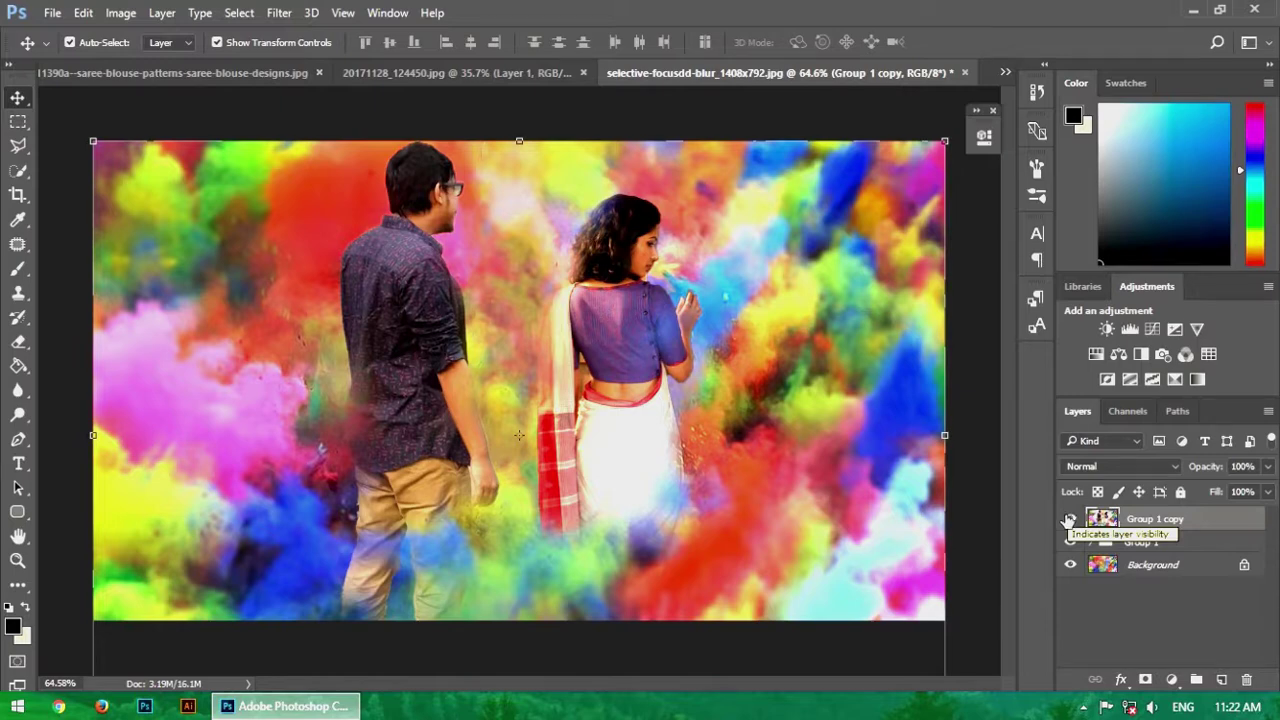
left_click(1071, 519)
left_click(1072, 520)
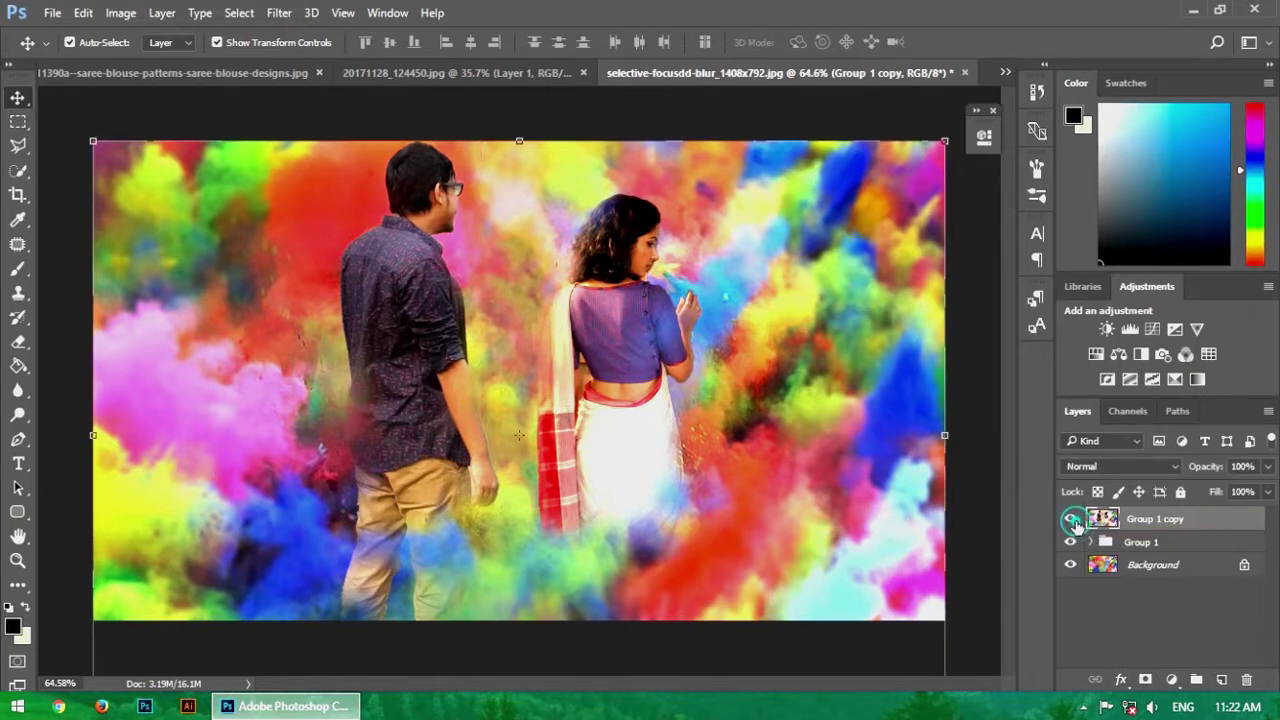
left_click(1160, 521)
- Add a Color Lookup adjustment layer and preview the 2Strip through Crisp_Warm lookups
left_click(1208, 354)
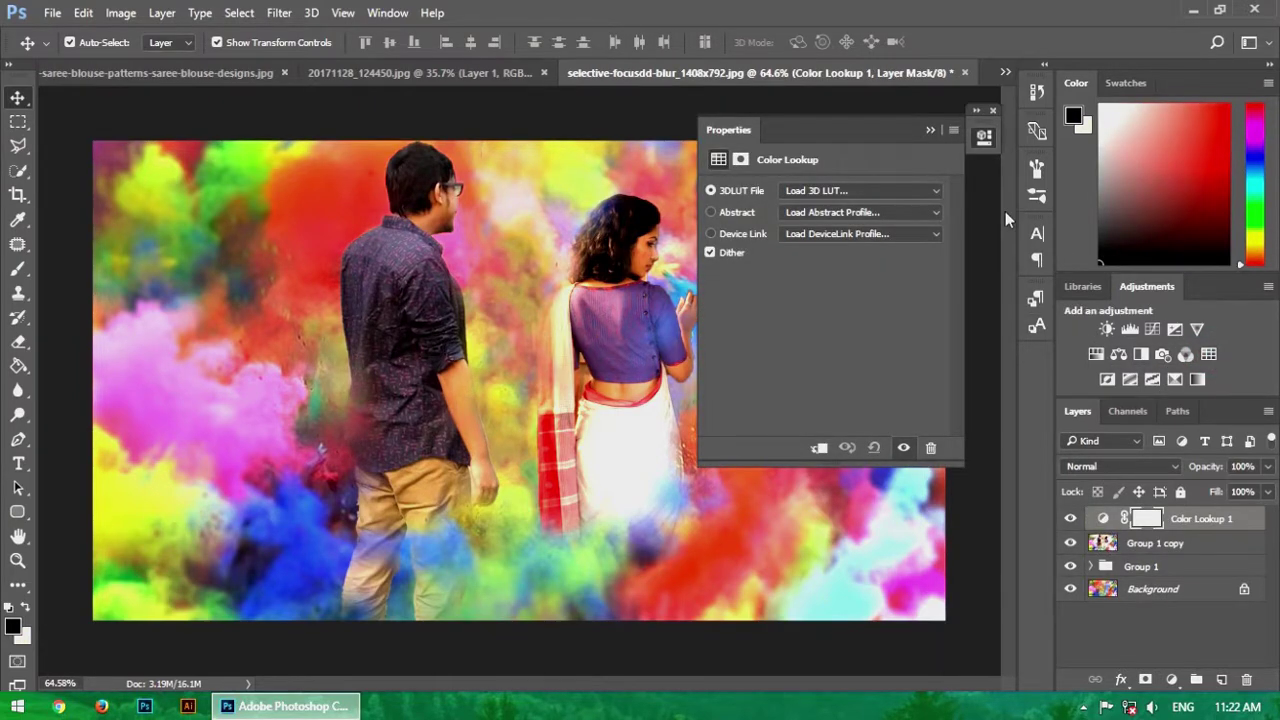
left_click(853, 190)
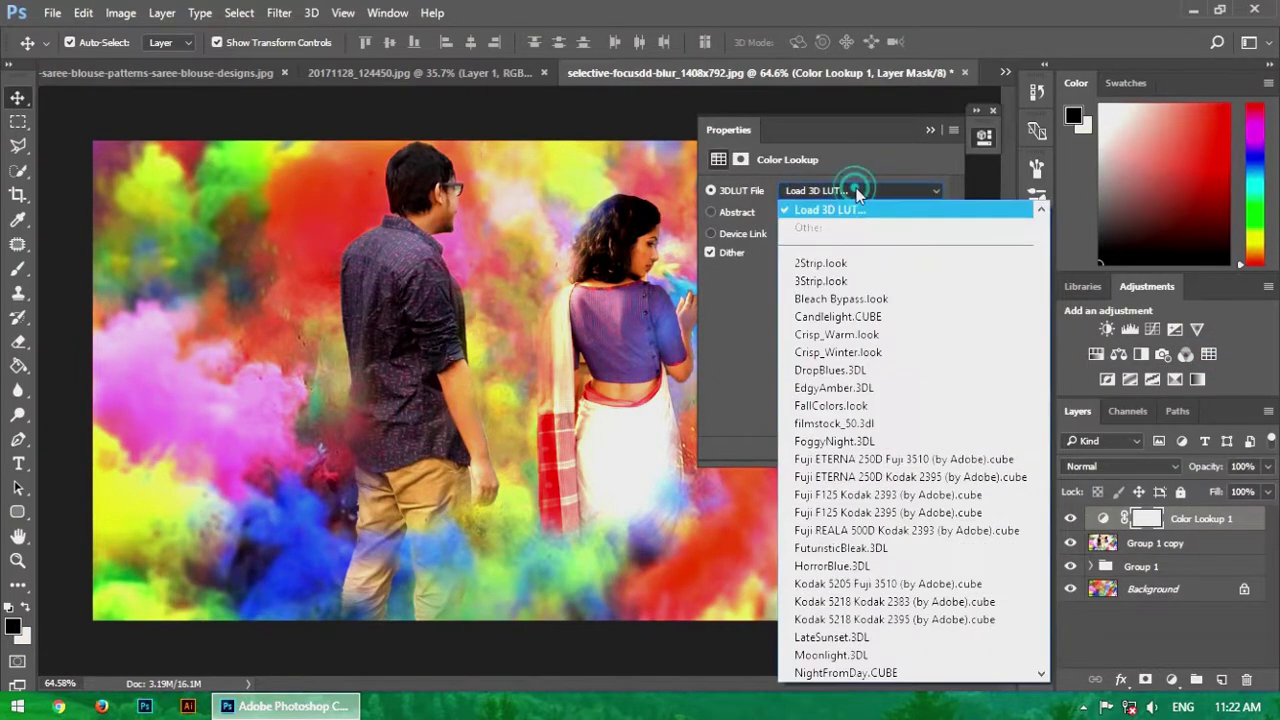
left_click(844, 267)
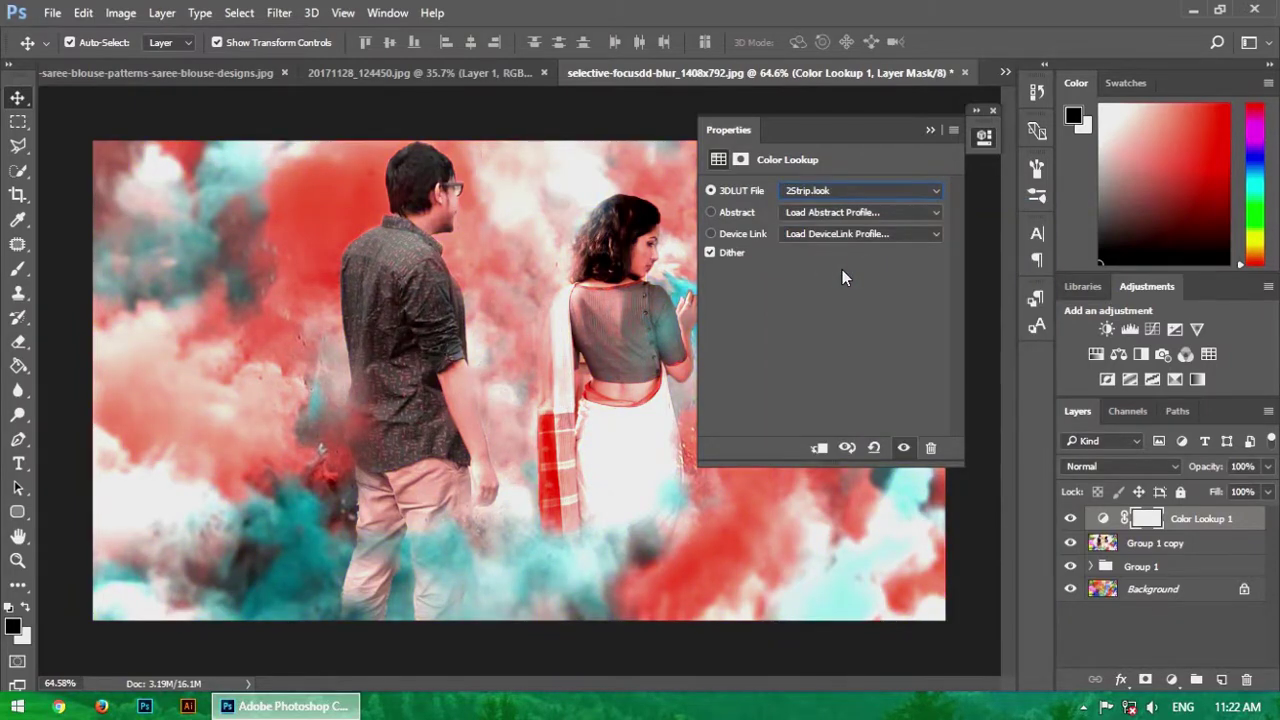
key("Down")
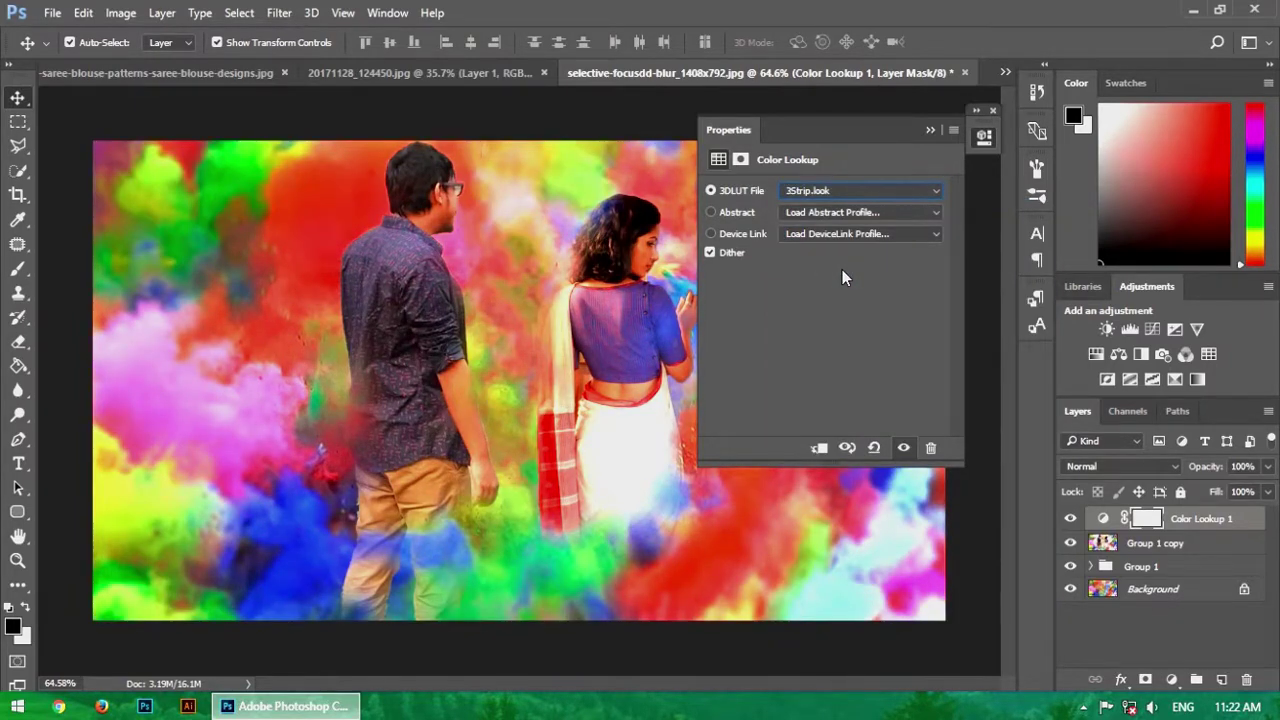
key("Down")
key("Down")
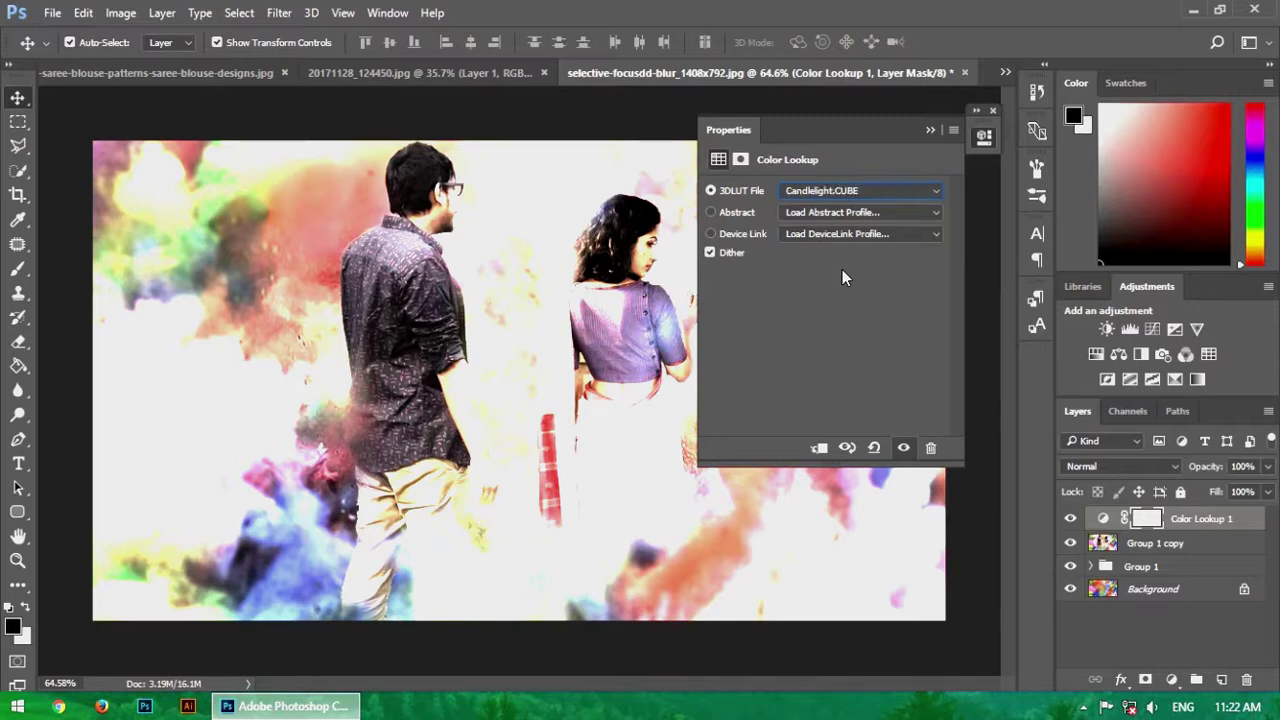
key("Down")
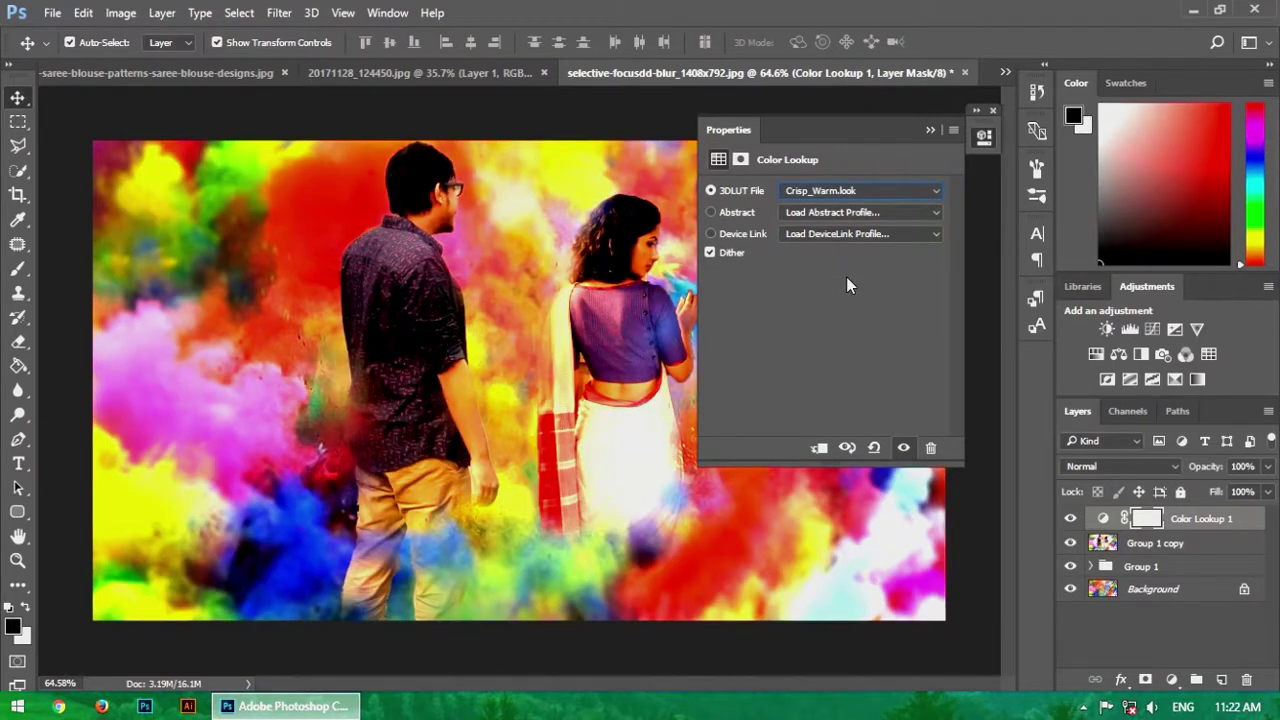
key("Down")
key("Down")
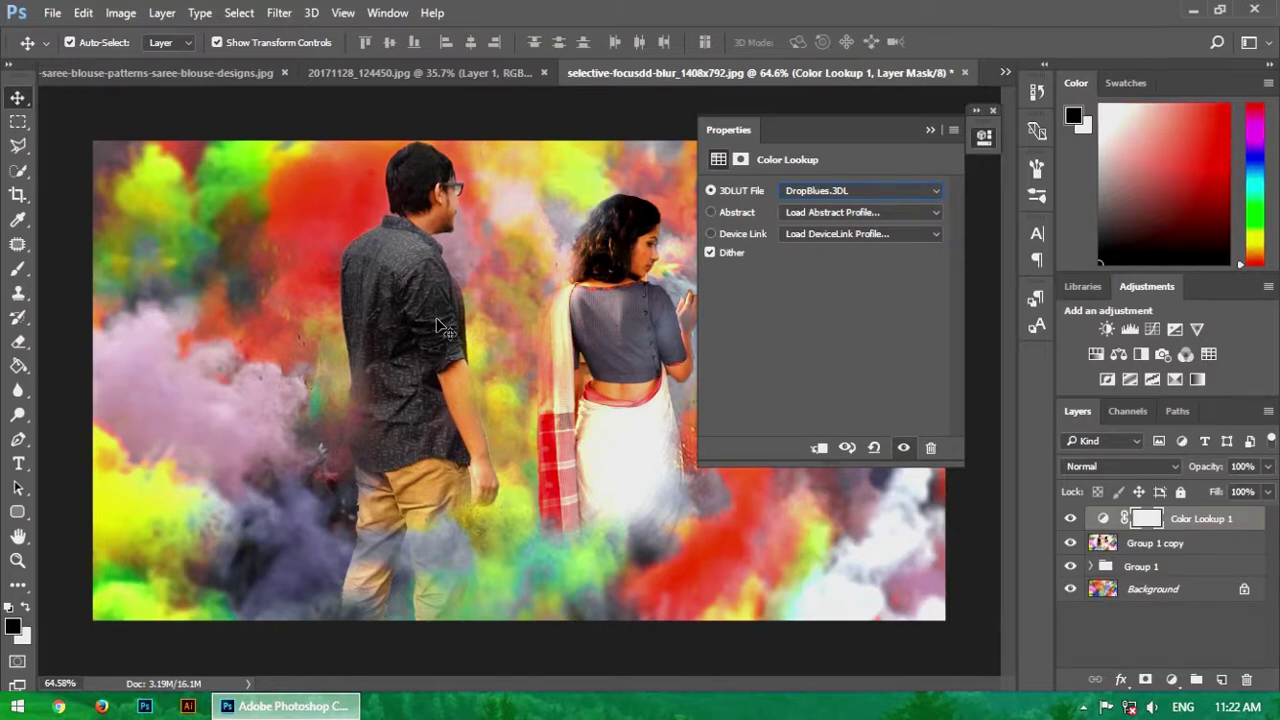
- Browse from EdgyAmber.3DL onward and settle on the Fuji ETERNA 250D Kodak 2395 lookup
left_click(852, 186)
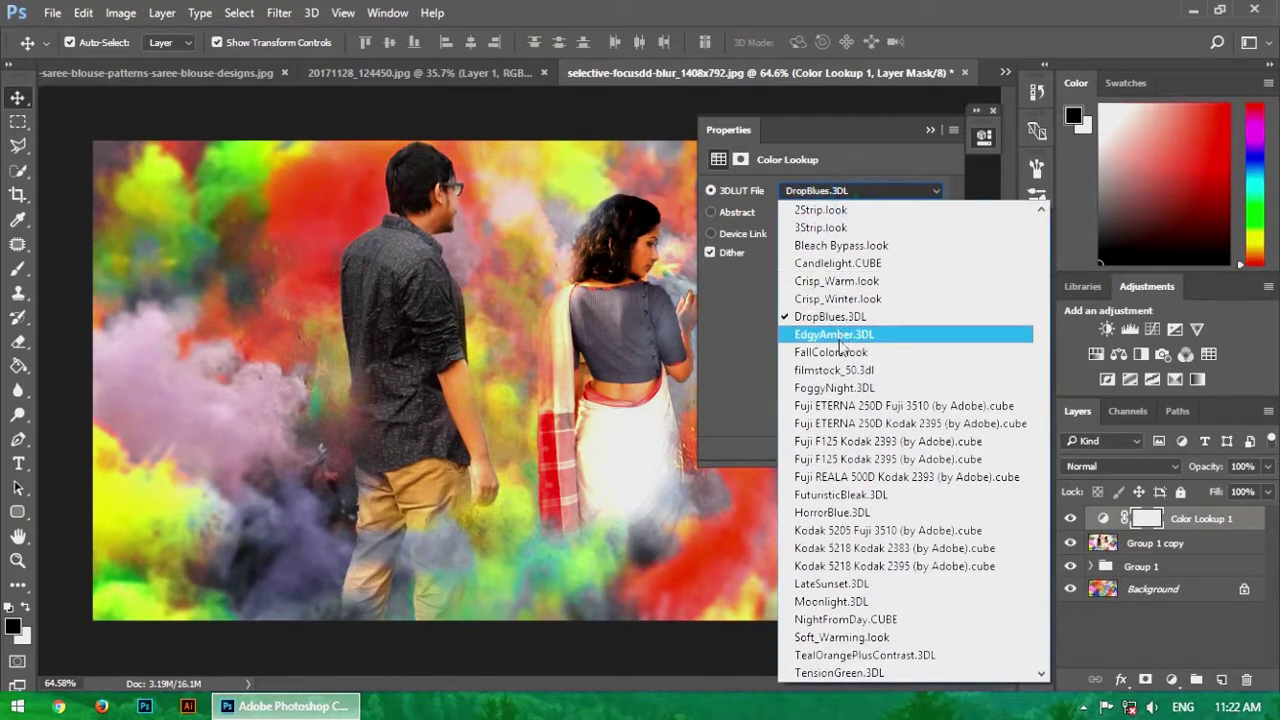
left_click(838, 332)
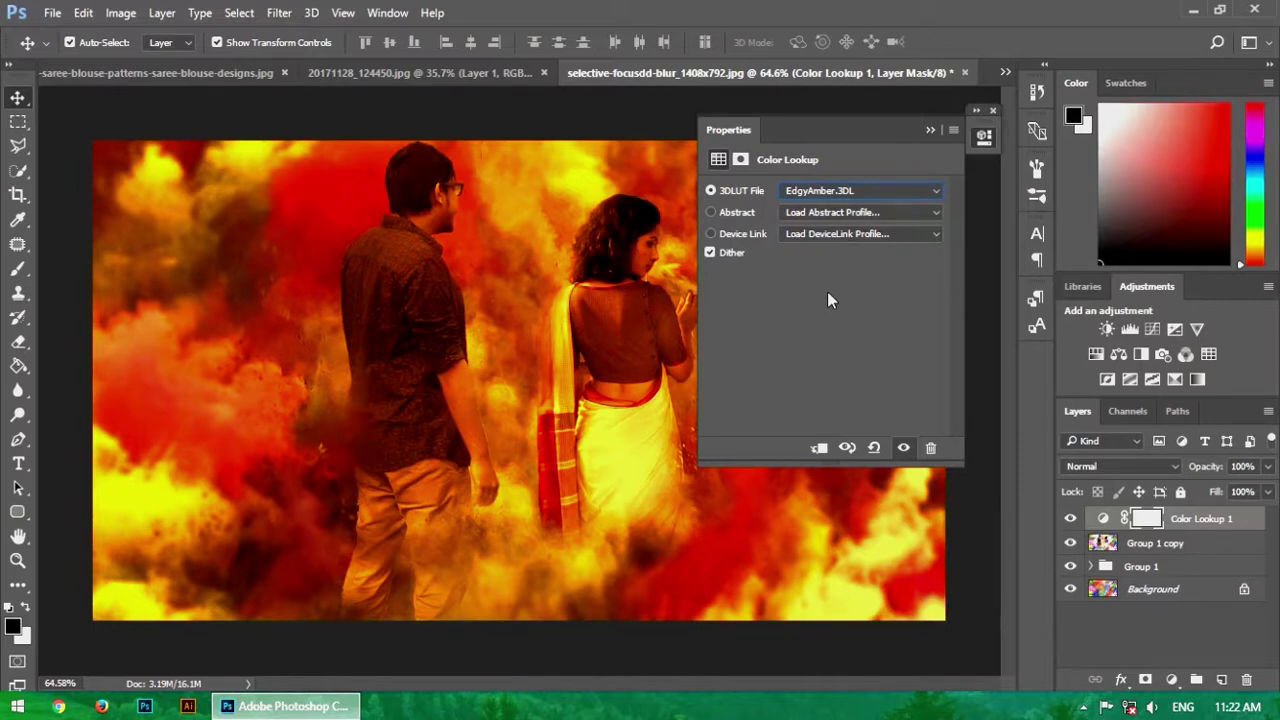
key("Down")
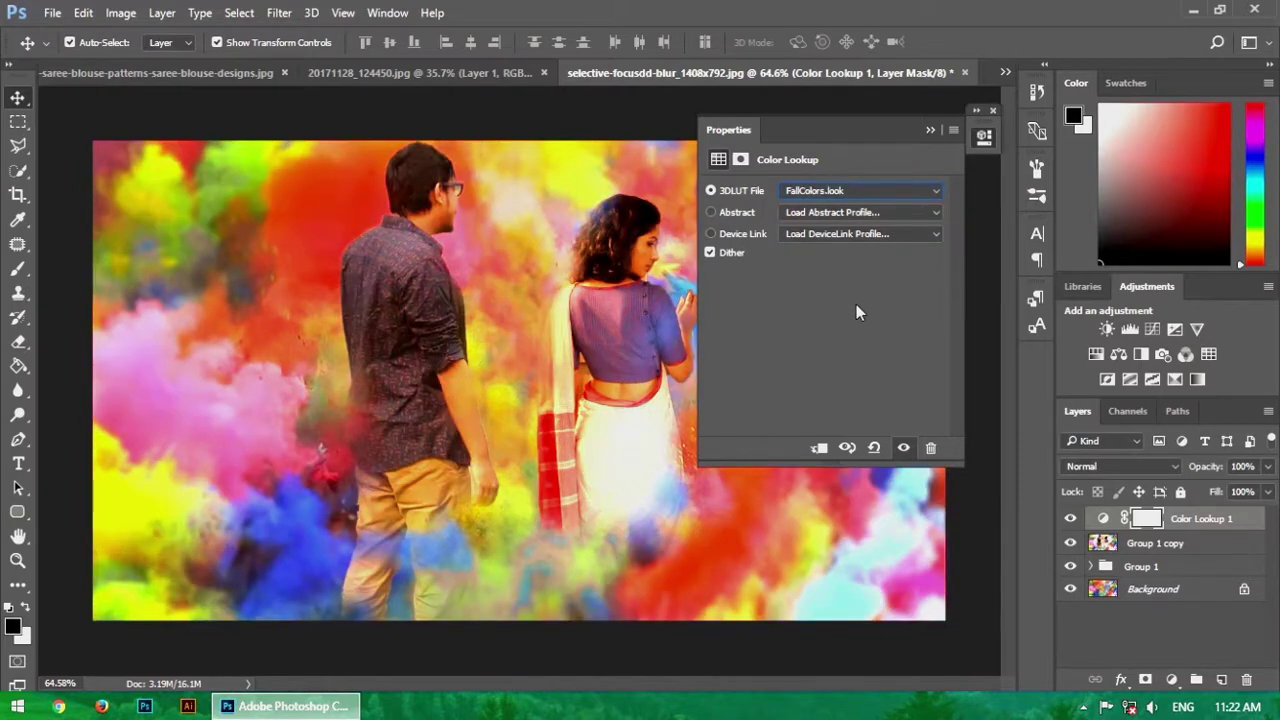
key("Down")
key("Down")
key("Down")
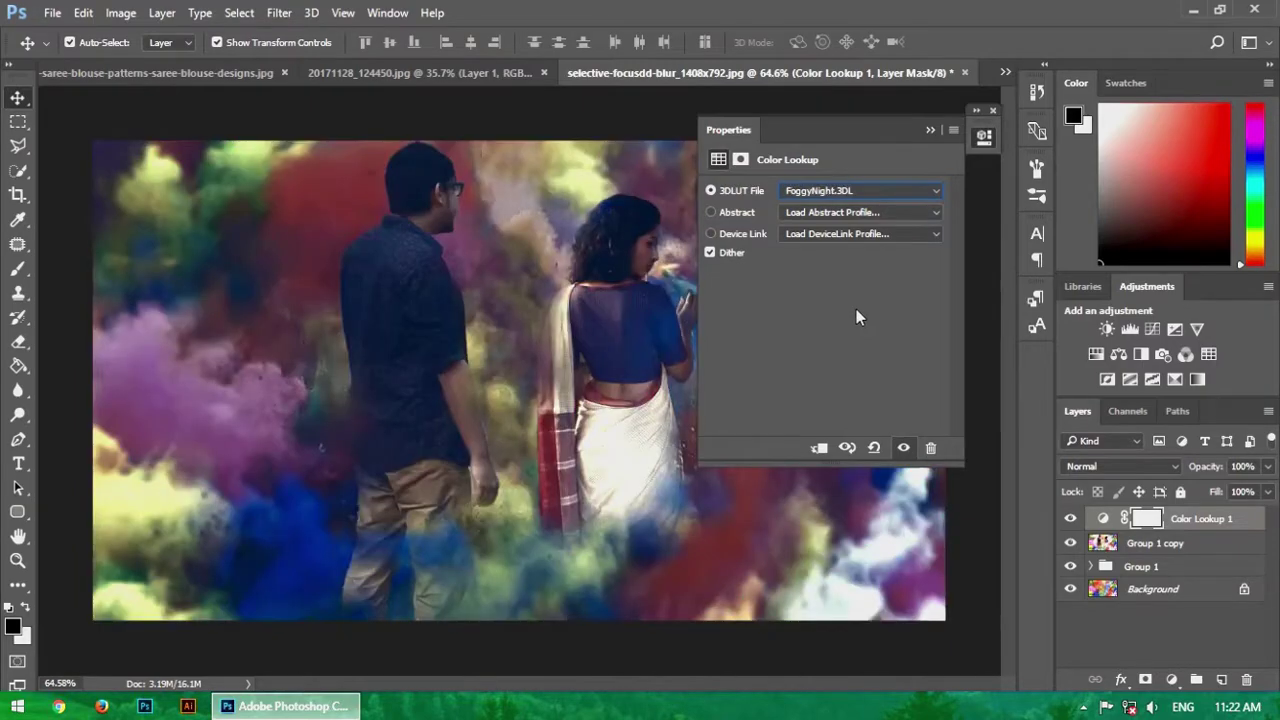
key("Down")
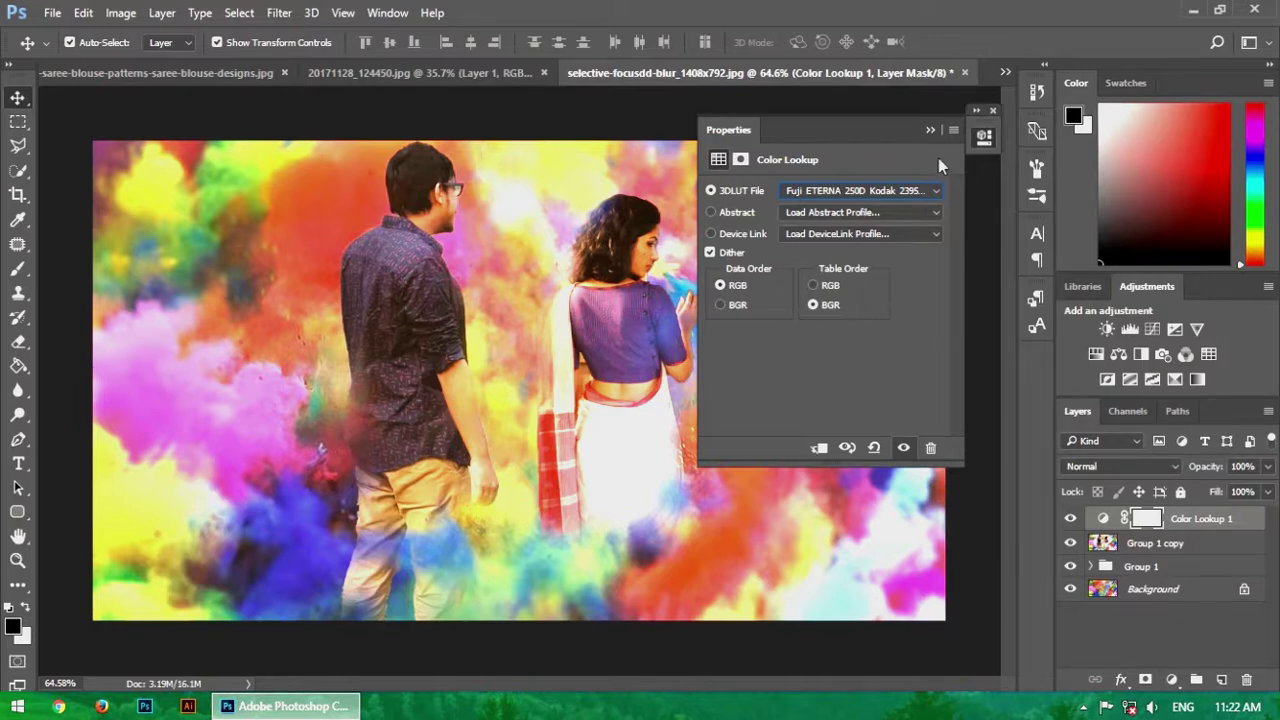
- Close the lookup settings and toggle Color Lookup 1 off and on to compare the grade
left_click(929, 130)
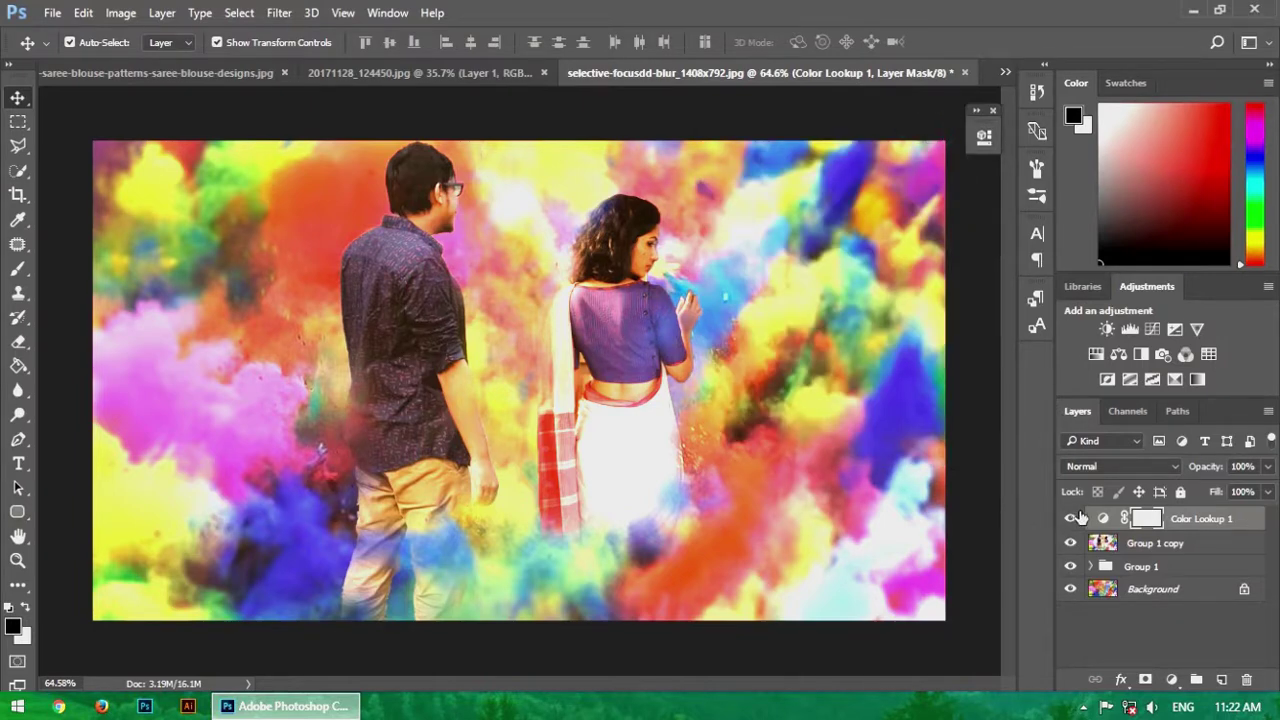
left_click(1074, 517)
left_click(1070, 518)
- Switch Color Lookup 1's 3DLUT past Fuji F125 Kodak 2393 to HorrorBlue.3DL
double_click(1104, 519)
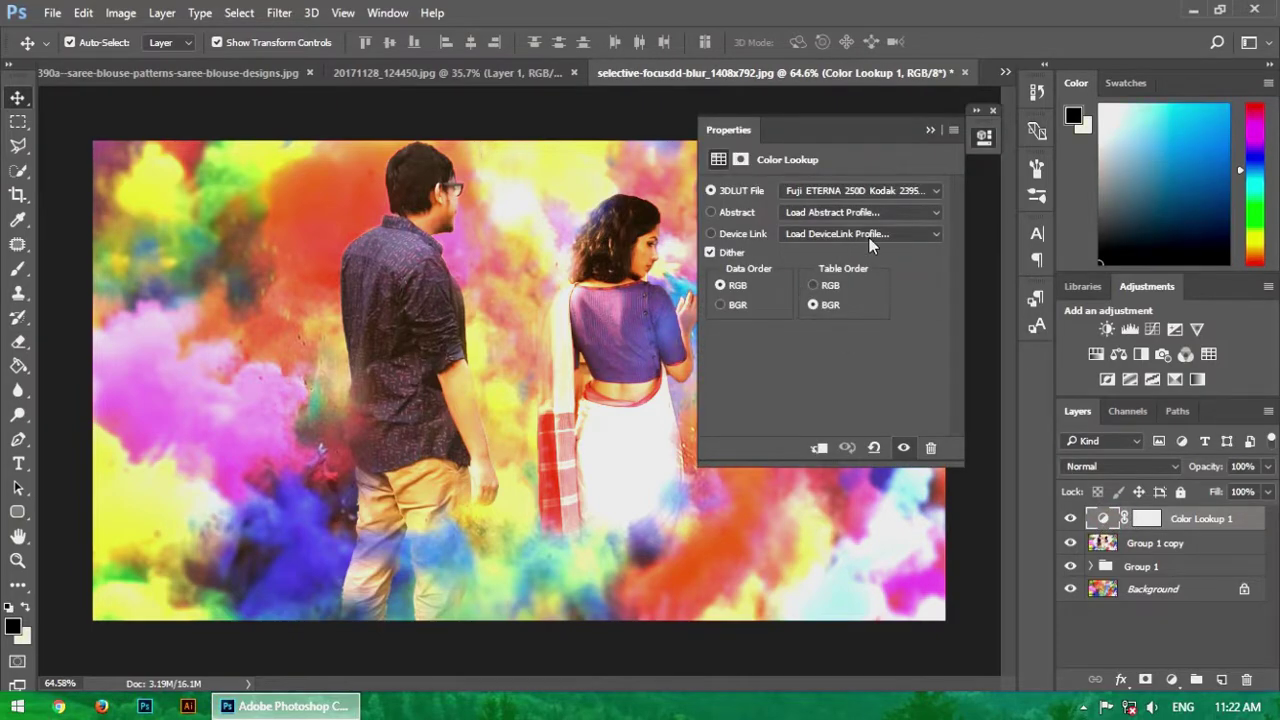
left_click(905, 192)
key("Down")
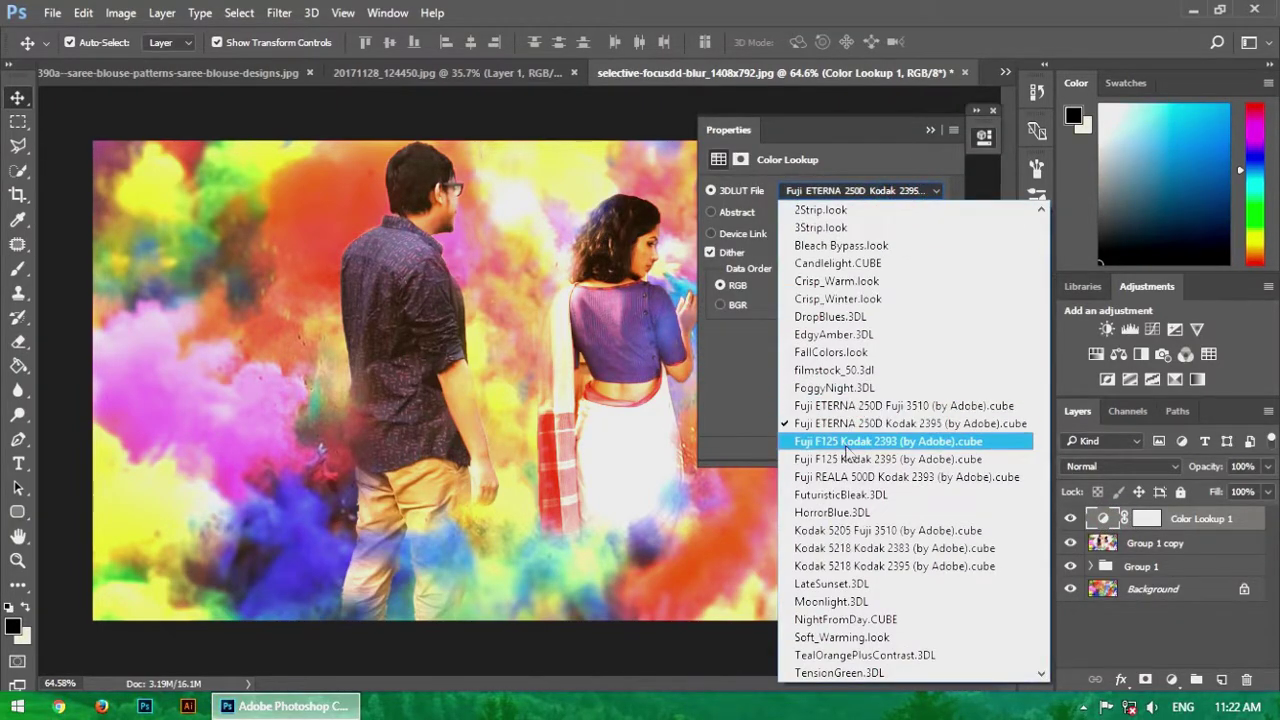
key("Return")
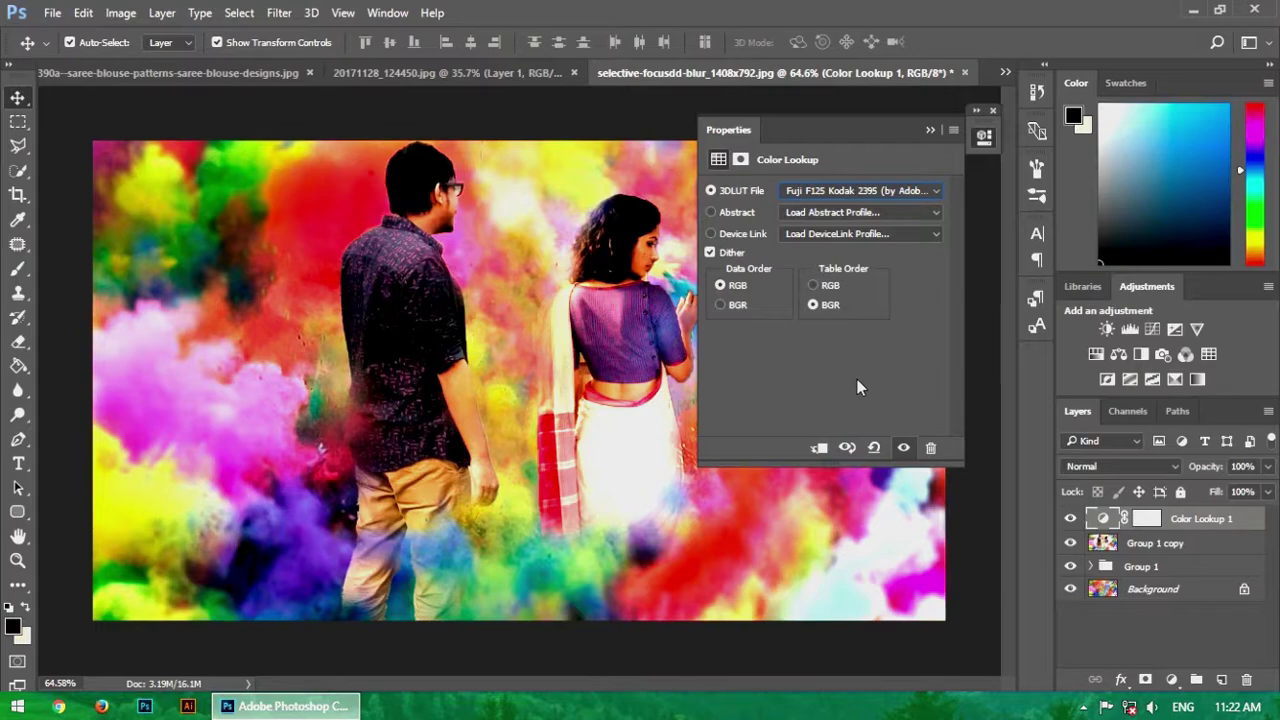
key("Down")
key("Down")
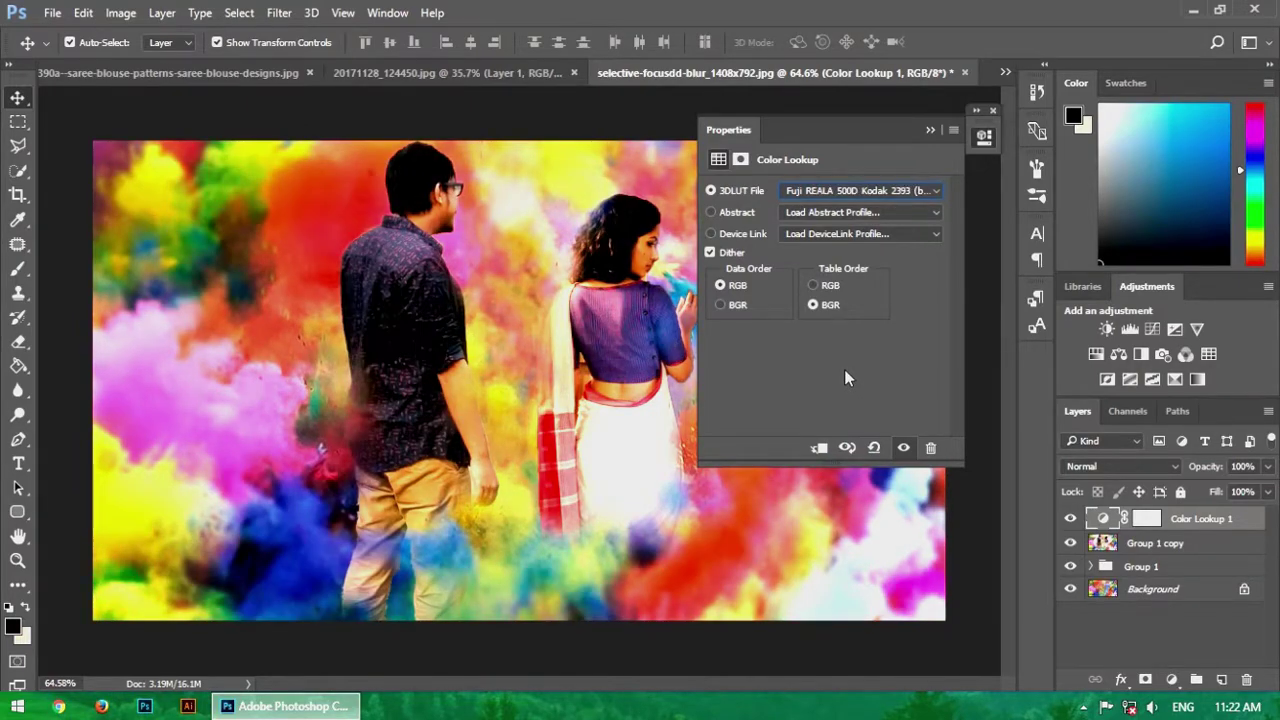
key("Down")
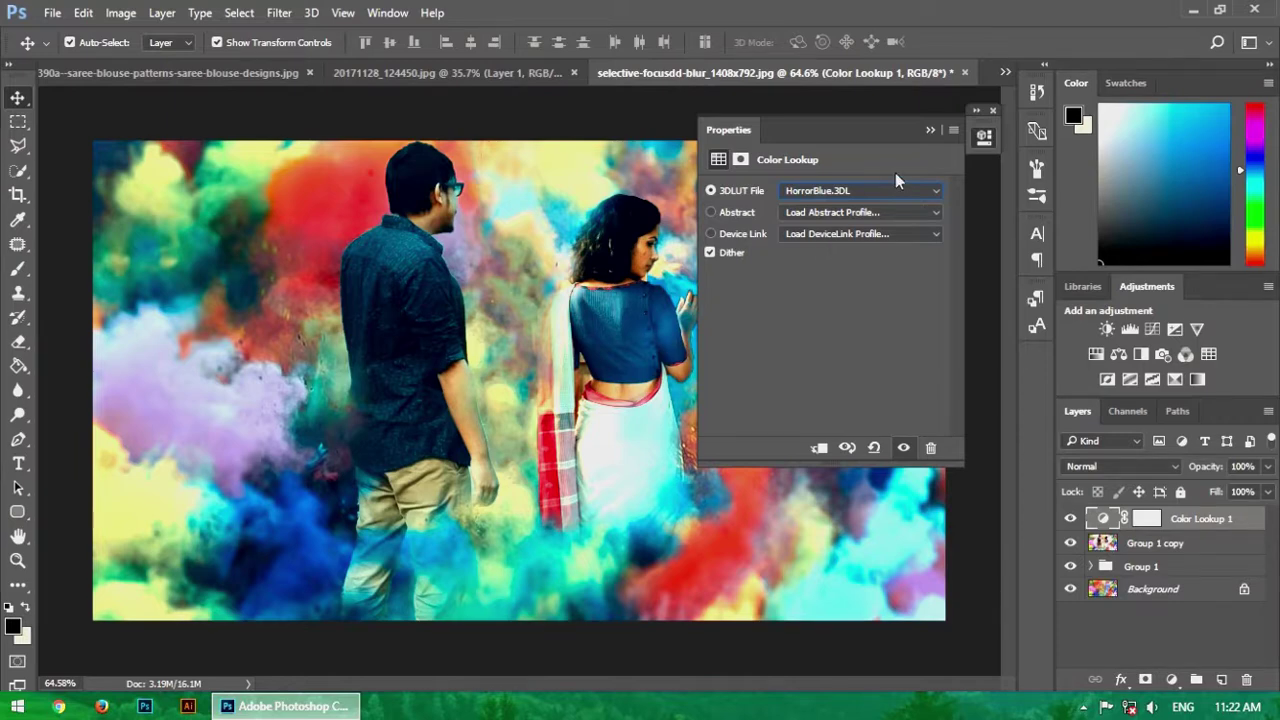
left_click(930, 131)
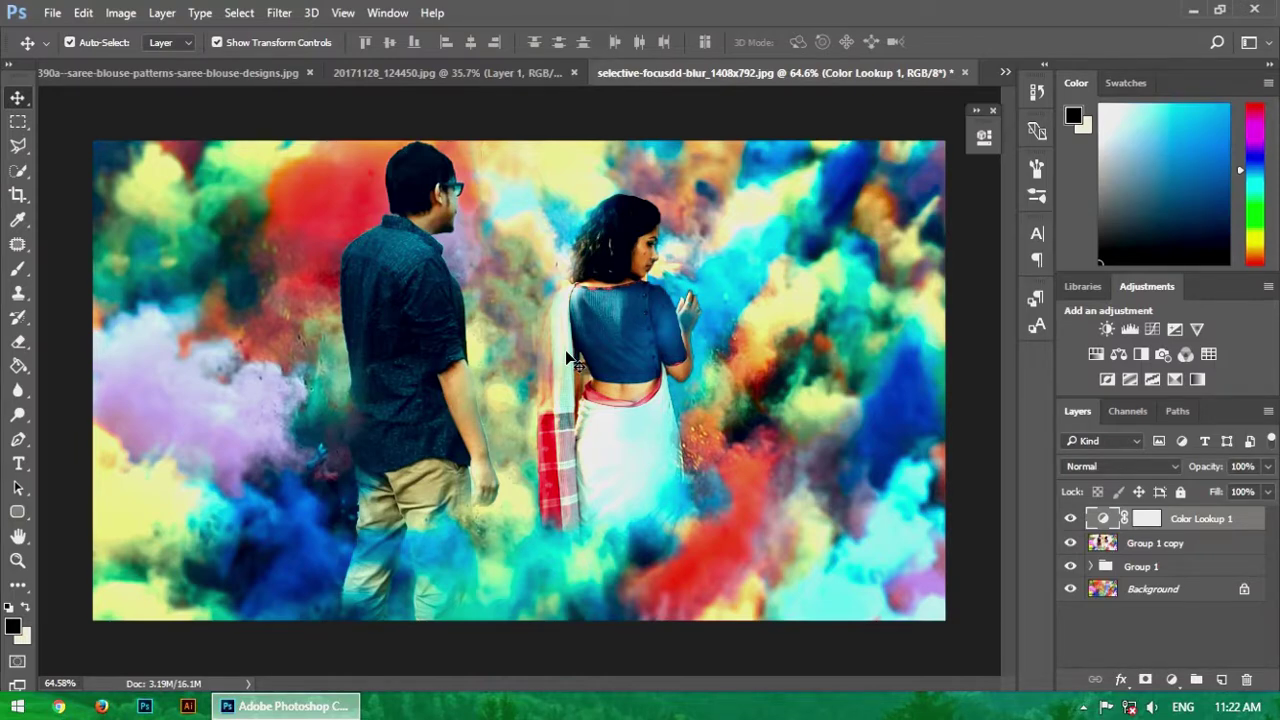
- Lower Color Lookup 1's opacity to about 51% and select its layer mask
left_click(1267, 466)
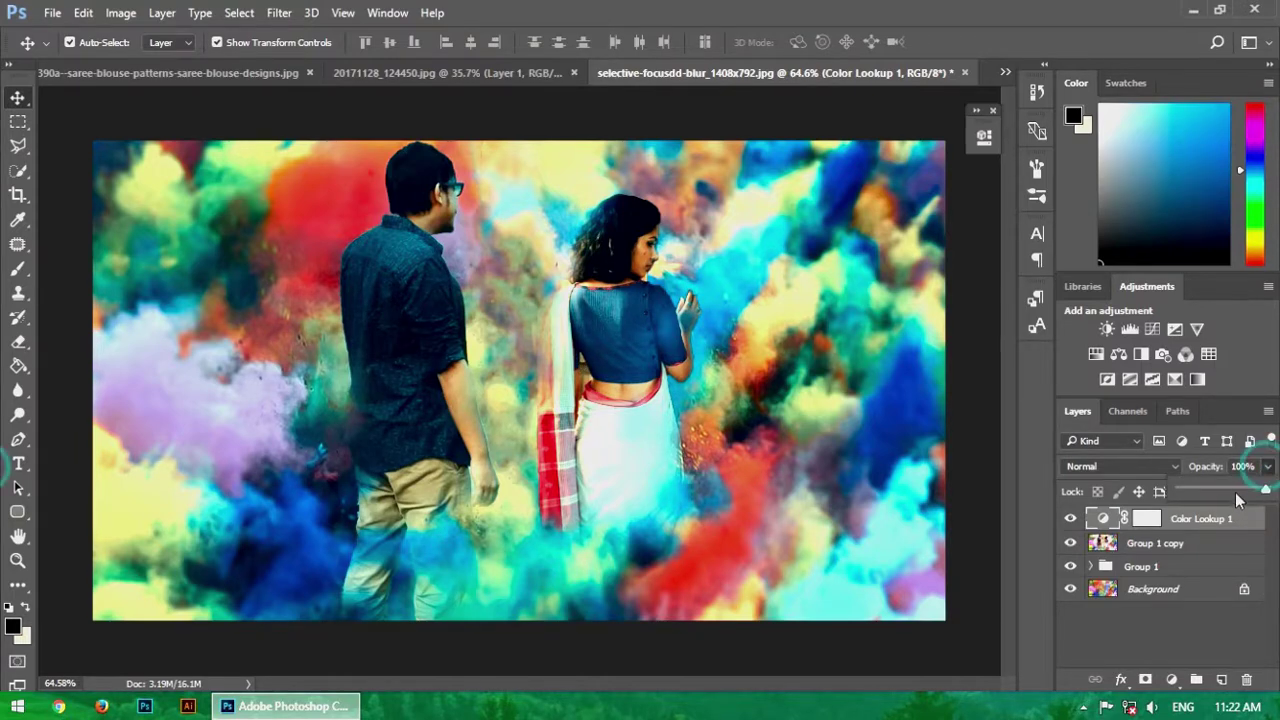
left_click_drag(1266, 489, 1222, 490)
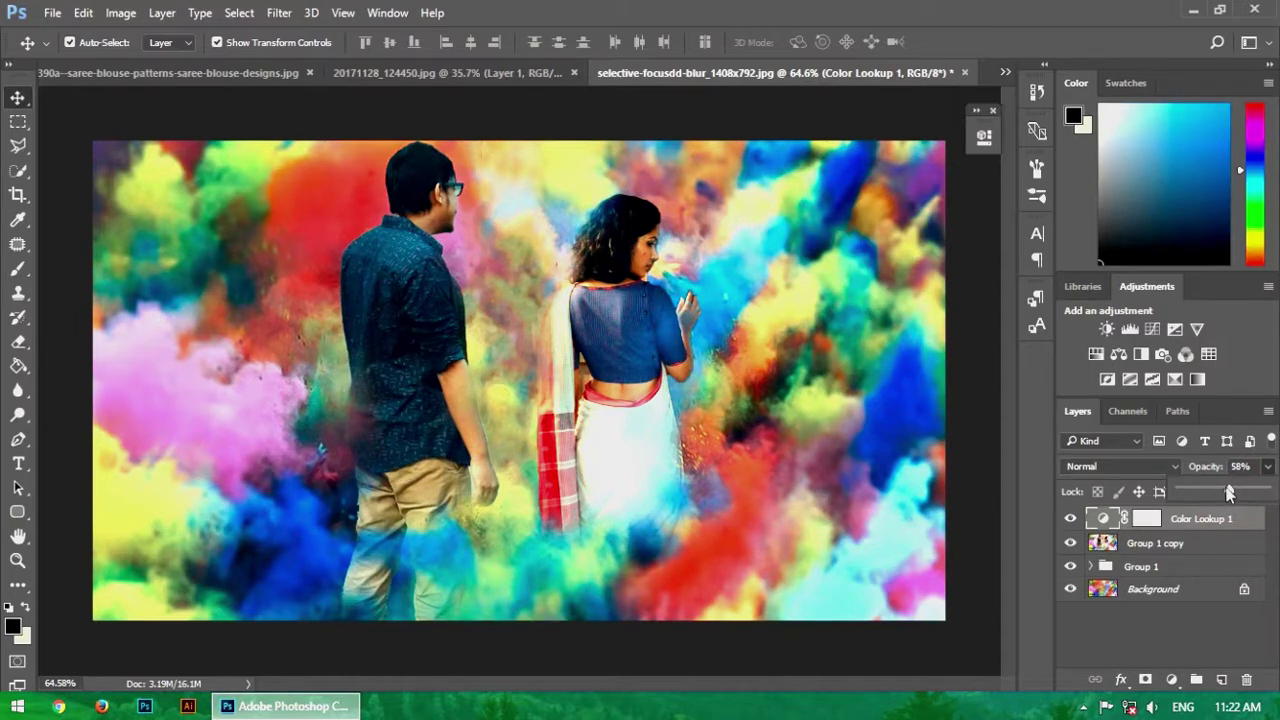
left_click(1225, 489)
left_click_drag(1226, 489, 1227, 491)
left_click(1135, 636)
left_click(1150, 520)
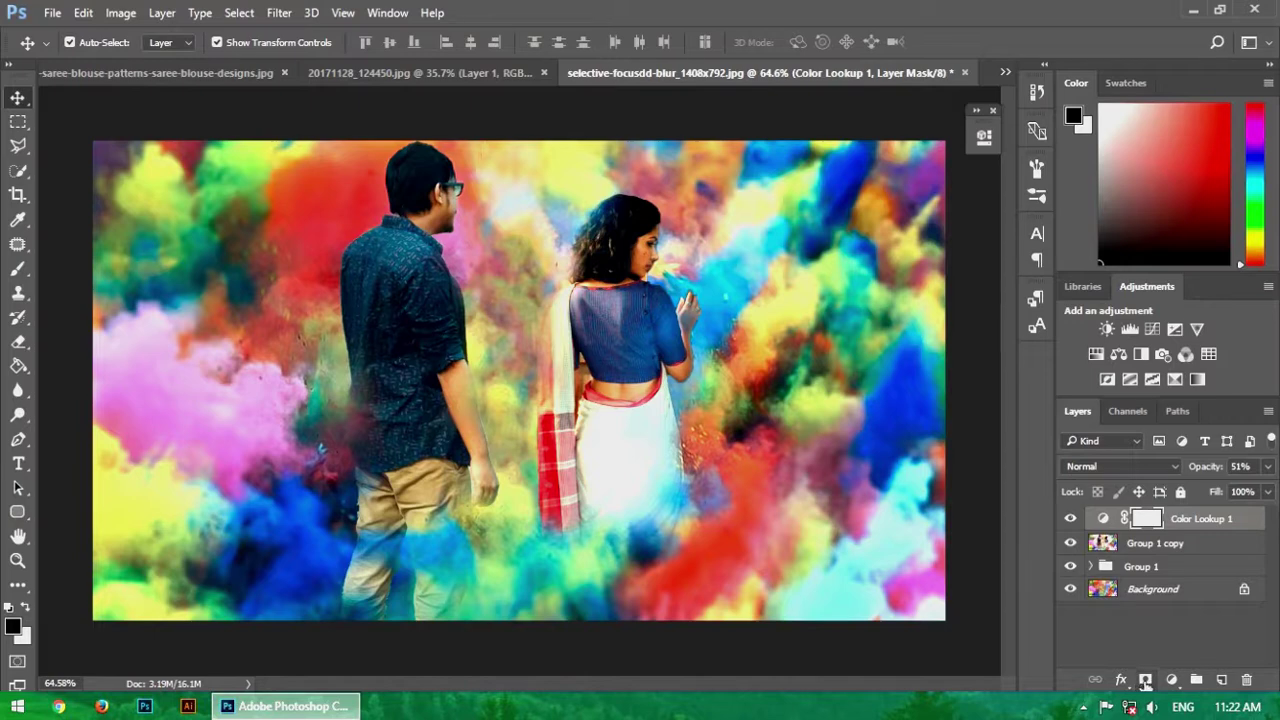
- Add a mask to Color Lookup 1 and brush black over the powder background
left_click(1145, 680)
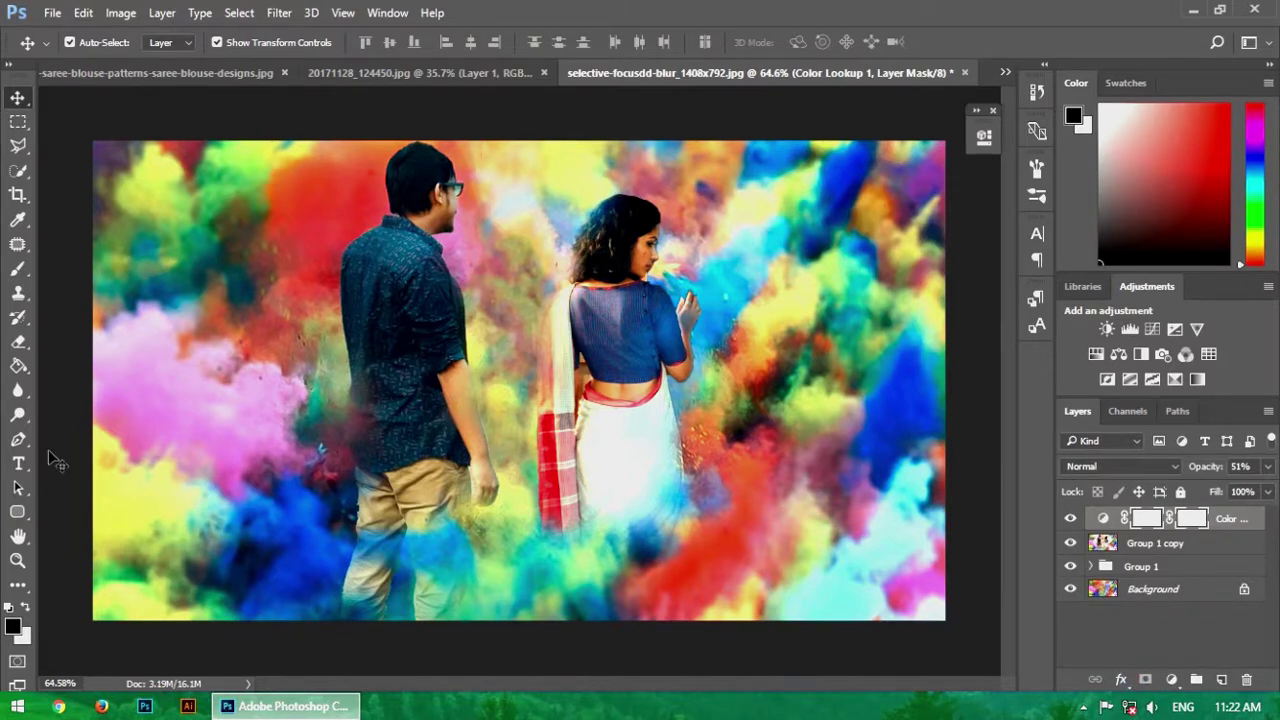
right_click(17, 269)
left_click(100, 267)
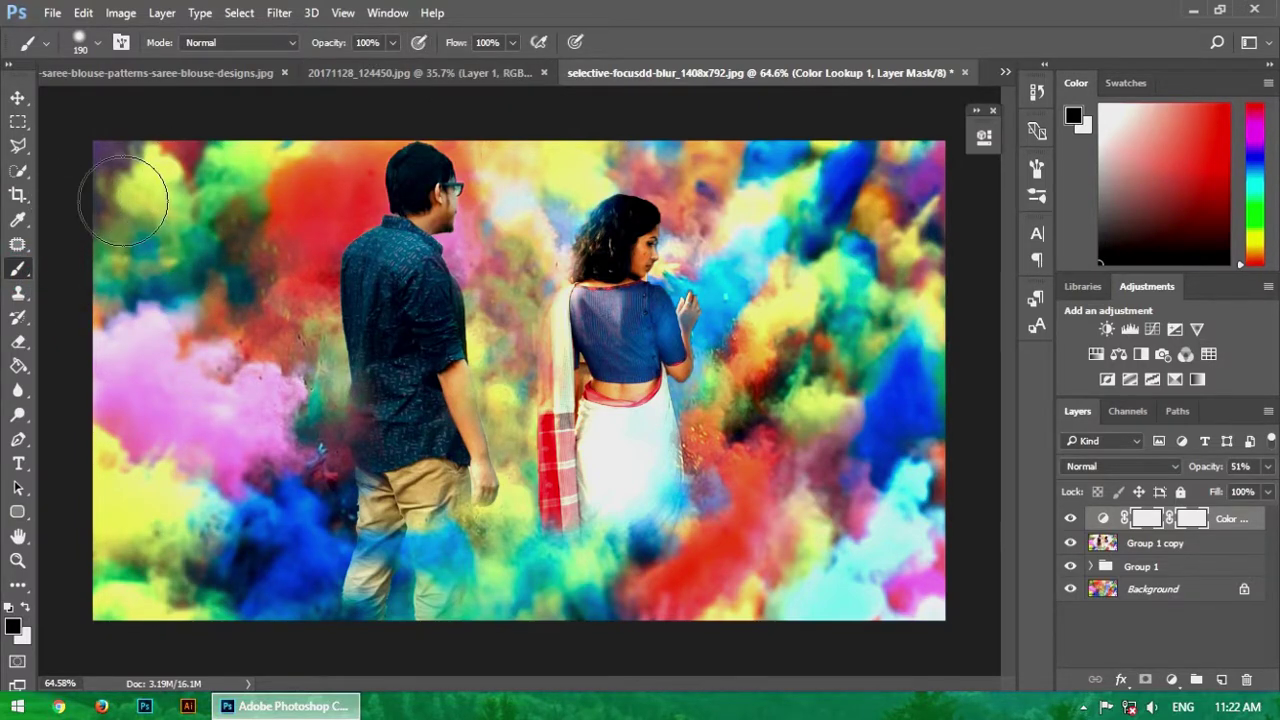
mouse_move(123, 200)
left_mouse_down()
mouse_move(91, 187)
mouse_move(138, 220)
mouse_move(122, 285)
mouse_move(199, 285)
mouse_move(193, 313)
mouse_move(216, 365)
mouse_move(189, 442)
mouse_move(225, 570)
mouse_move(390, 583)
mouse_move(365, 570)
mouse_move(463, 514)
mouse_move(488, 525)
mouse_move(520, 493)
mouse_move(523, 440)
mouse_move(463, 174)
mouse_move(512, 285)
mouse_move(563, 534)
mouse_move(629, 508)
mouse_move(648, 546)
mouse_move(560, 443)
mouse_move(588, 203)
mouse_move(657, 215)
mouse_move(724, 314)
mouse_move(699, 533)
mouse_move(735, 600)
mouse_move(900, 560)
left_mouse_up()
mouse_move(900, 310)
left_mouse_down()
mouse_move(709, 451)
mouse_move(900, 509)
mouse_move(851, 286)
mouse_move(697, 148)
mouse_move(800, 170)
mouse_move(803, 647)
mouse_move(560, 640)
mouse_move(272, 467)
mouse_move(330, 340)
mouse_move(214, 172)
mouse_move(196, 120)
mouse_move(213, 557)
mouse_move(857, 657)
mouse_move(943, 300)
mouse_move(909, 214)
mouse_move(770, 150)
mouse_move(246, 109)
mouse_move(137, 251)
left_mouse_up()
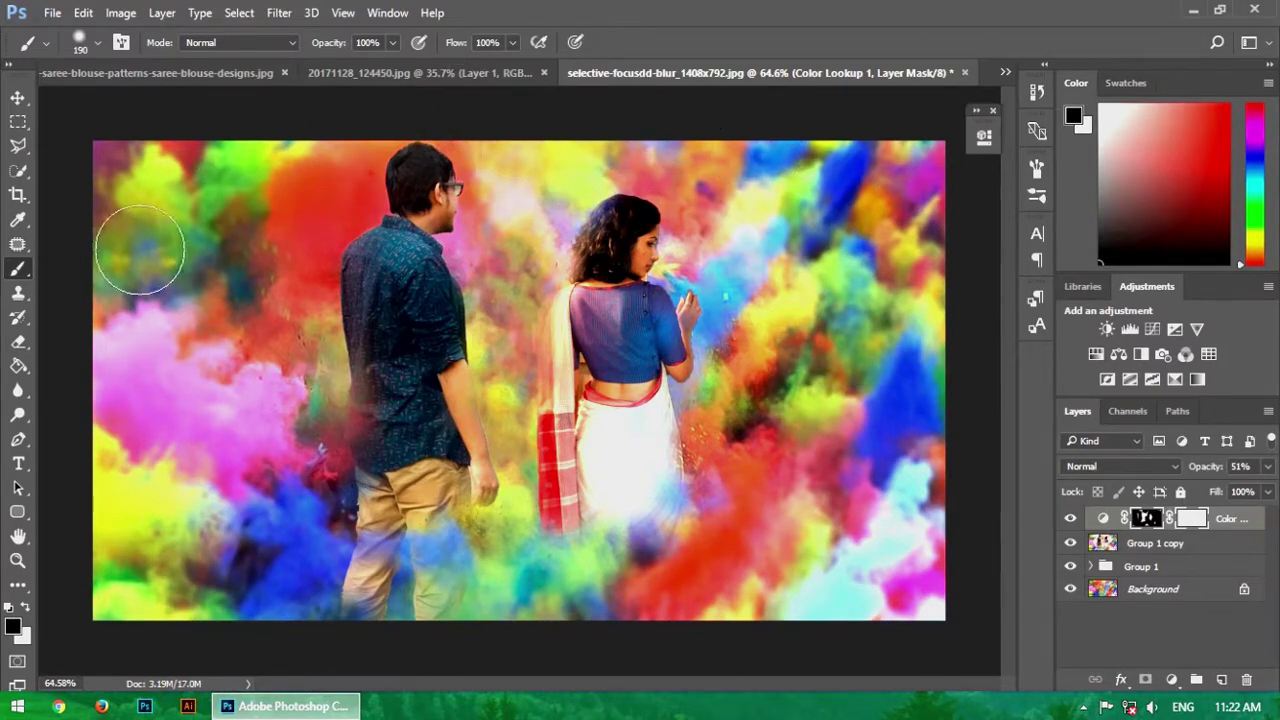
scroll(181, 235, "down", 1)
scroll(181, 235, "down", 1)
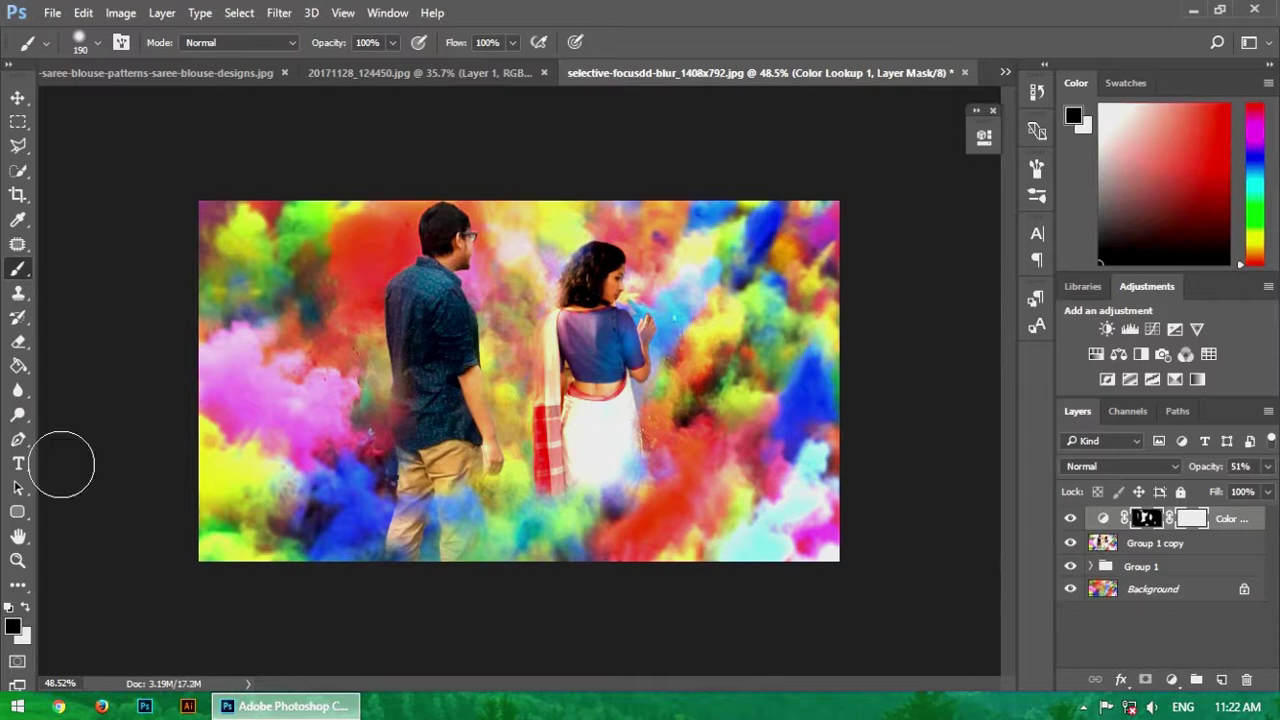
scroll(437, 318, "up", 3)
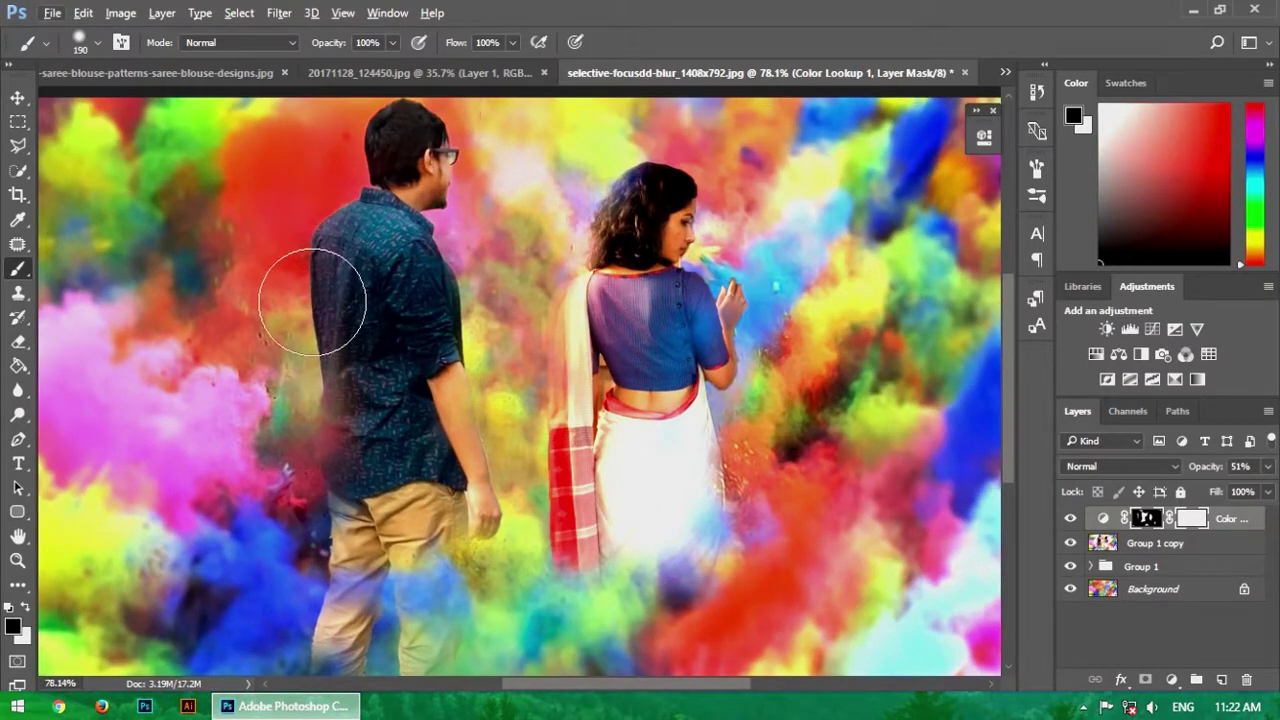
- Paint white over the man's shirt and the woman's back to keep the grade on the couple
left_click(26, 608)
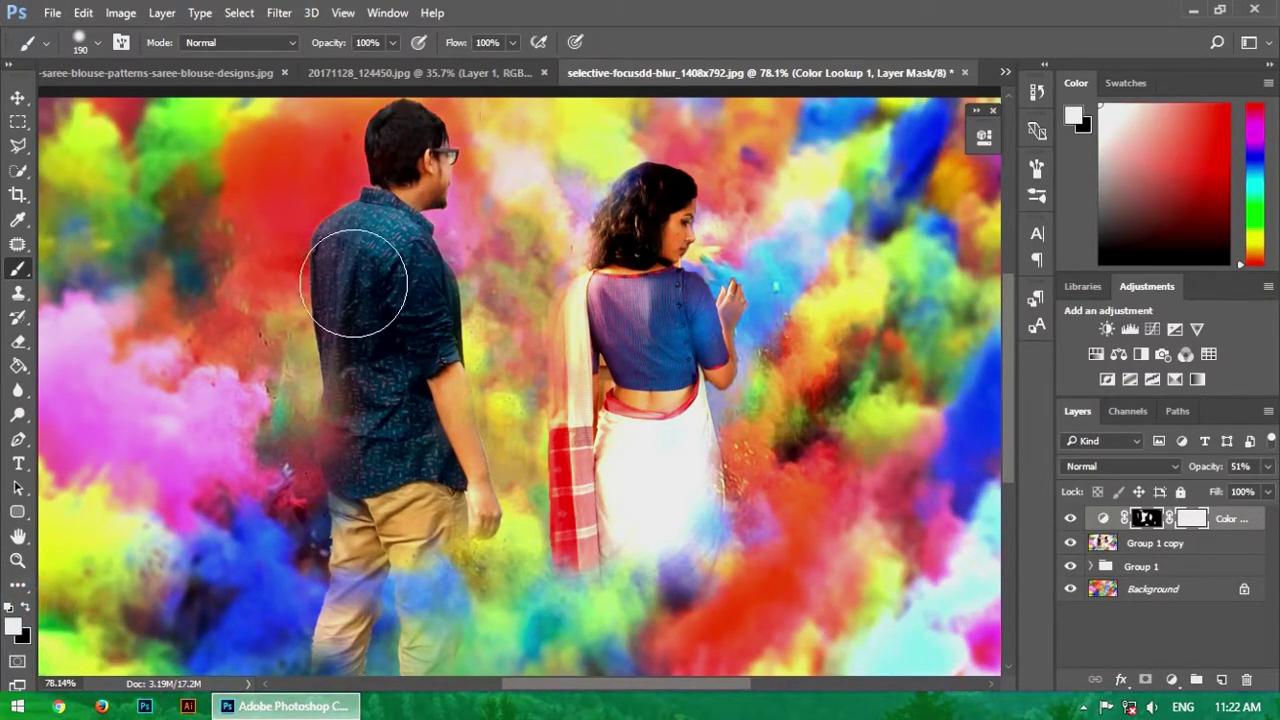
left_click(356, 264)
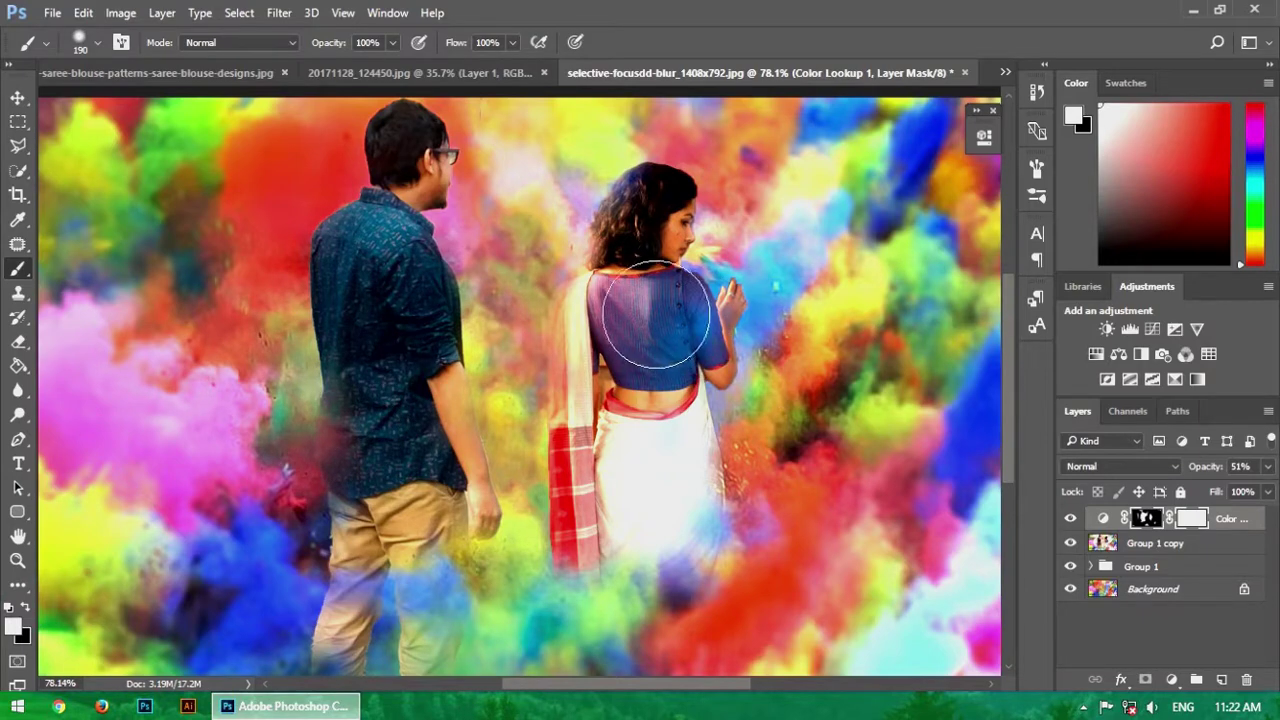
left_click(645, 312)
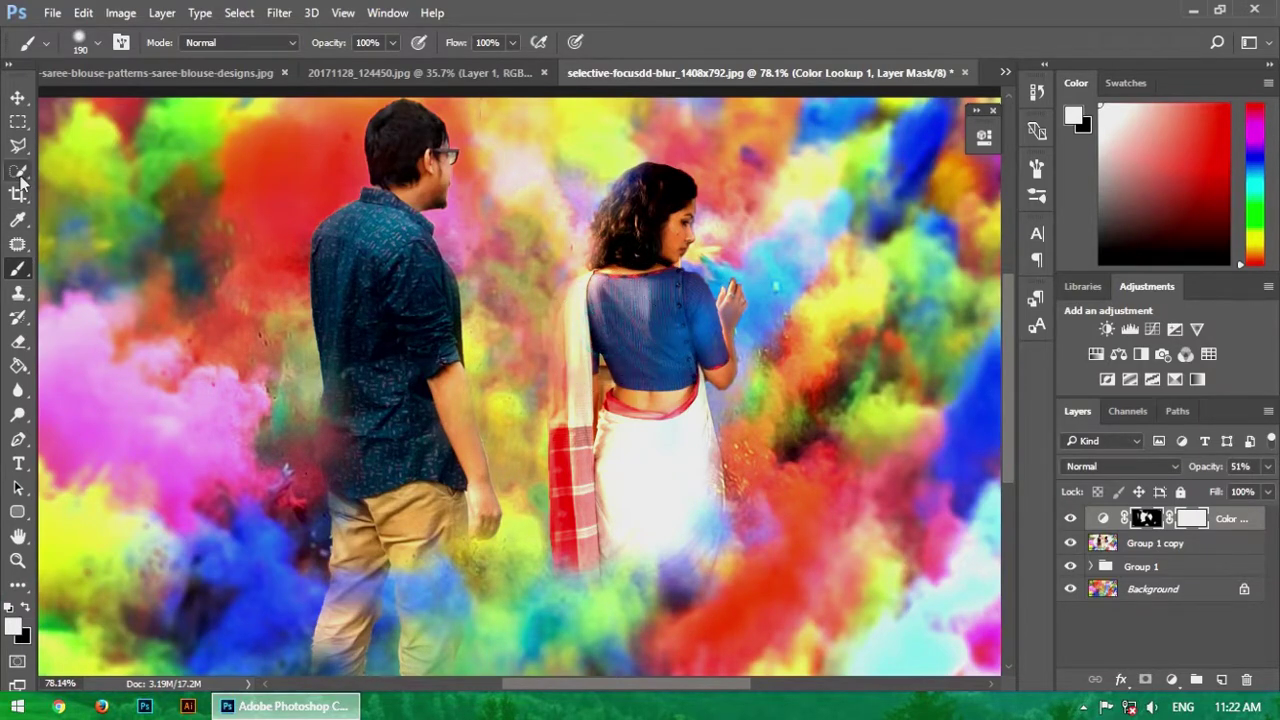
left_click(18, 97)
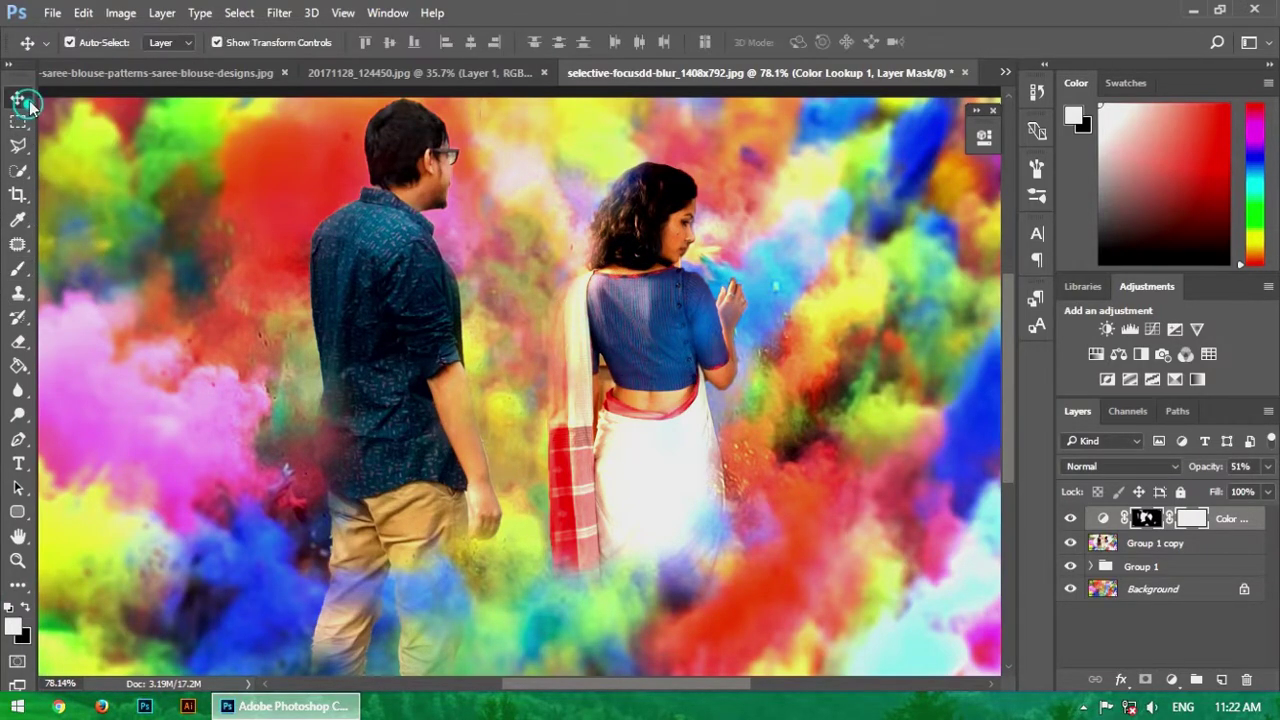
scroll(460, 232, "down", 2)
scroll(460, 232, "down", 1)
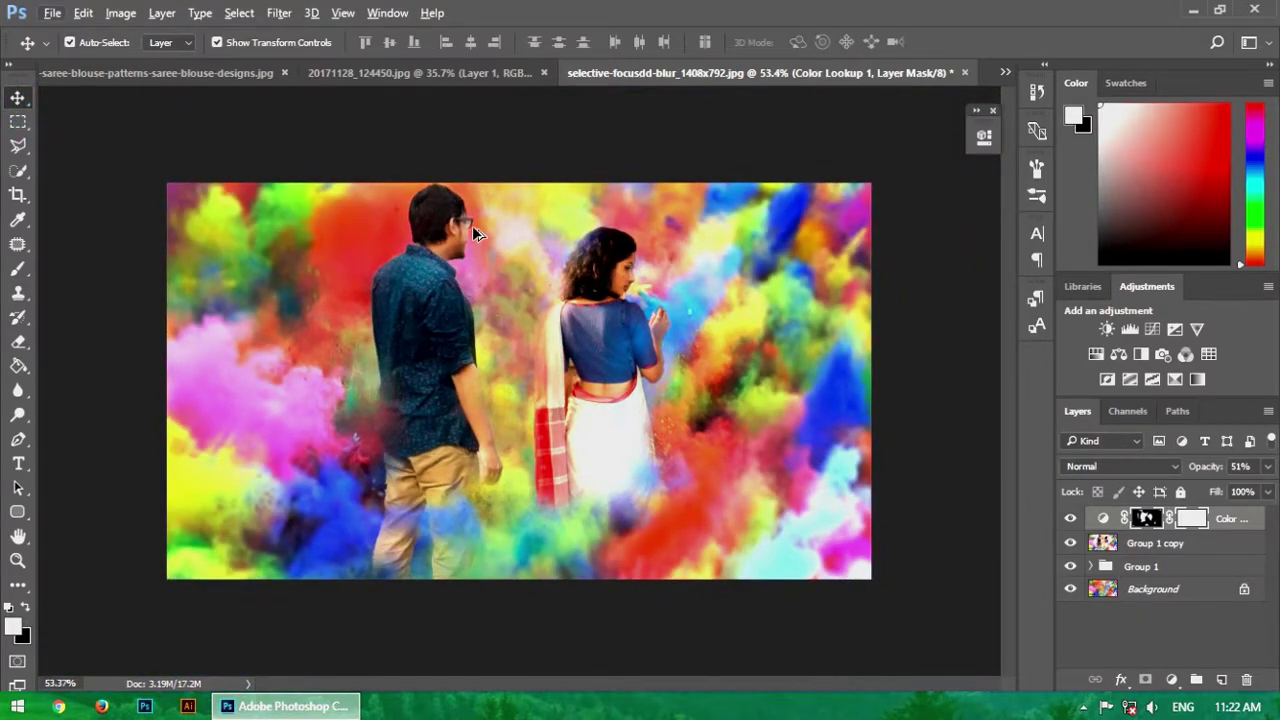
scroll(550, 356, "up", 1)
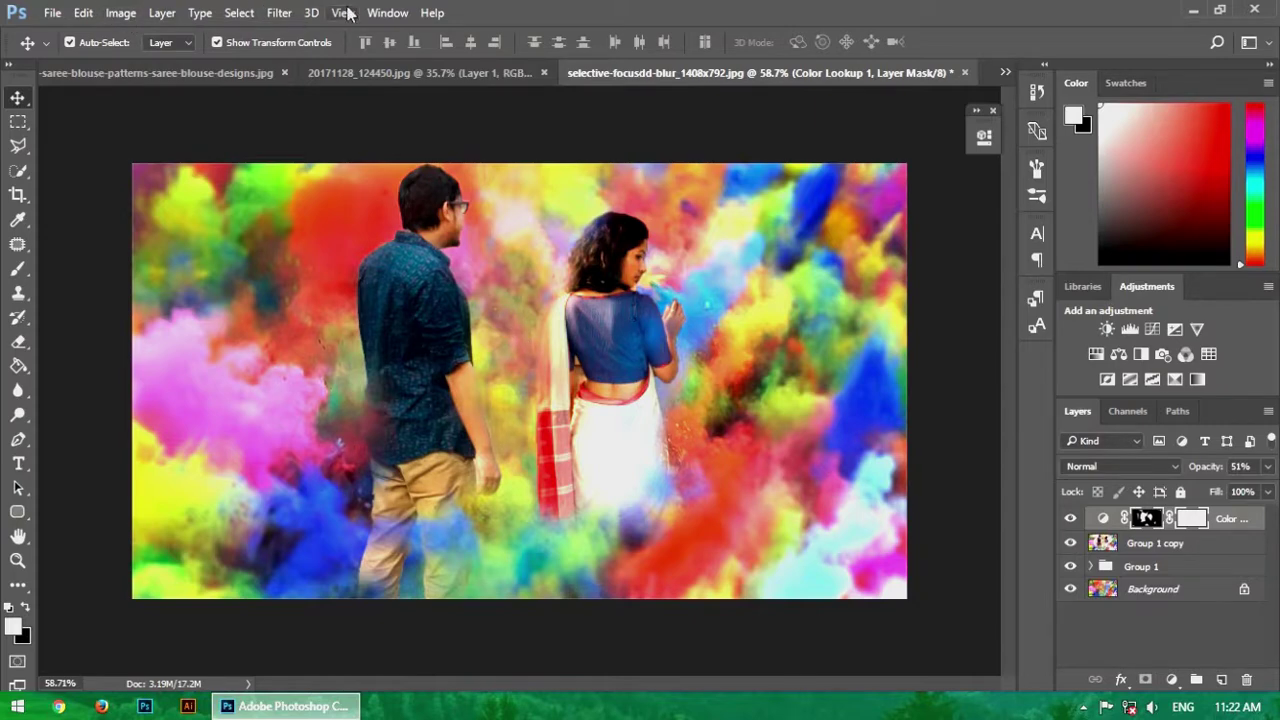
- Open Color Balance on Group 1 copy and shift the midtones toward cyan, around -30
left_click(1150, 543)
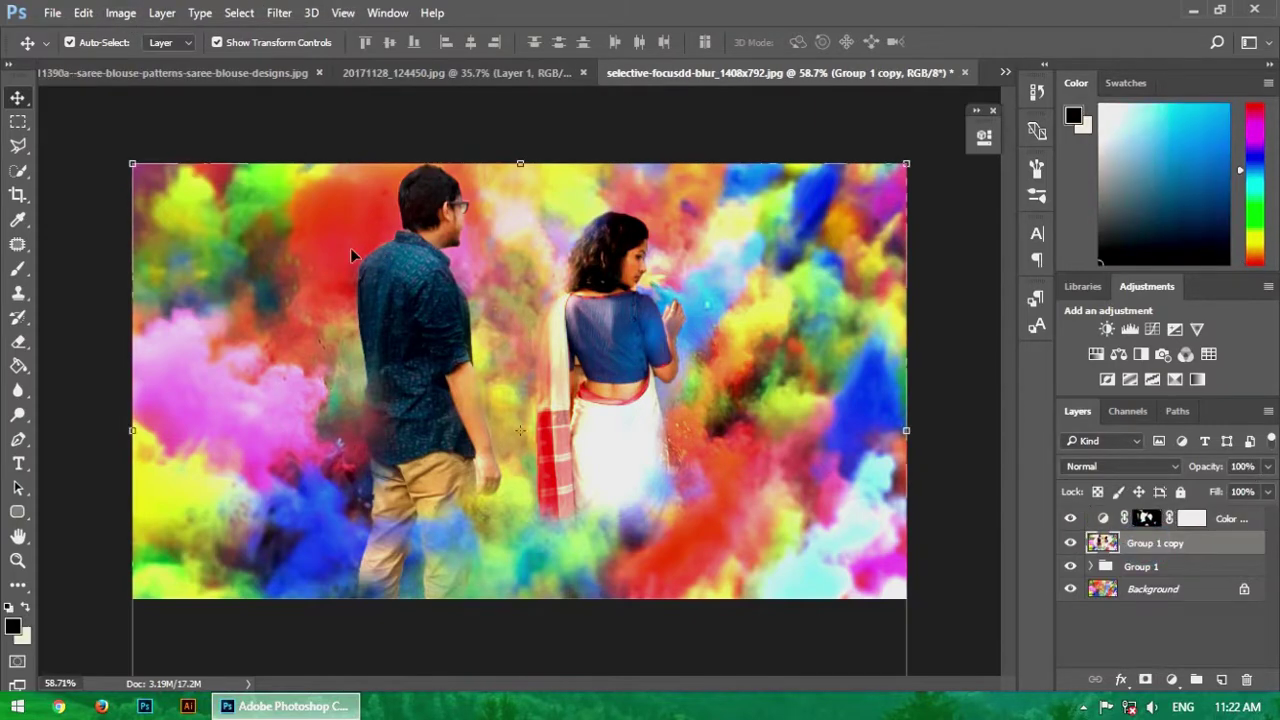
left_click(120, 12)
mouse_move(140, 59)
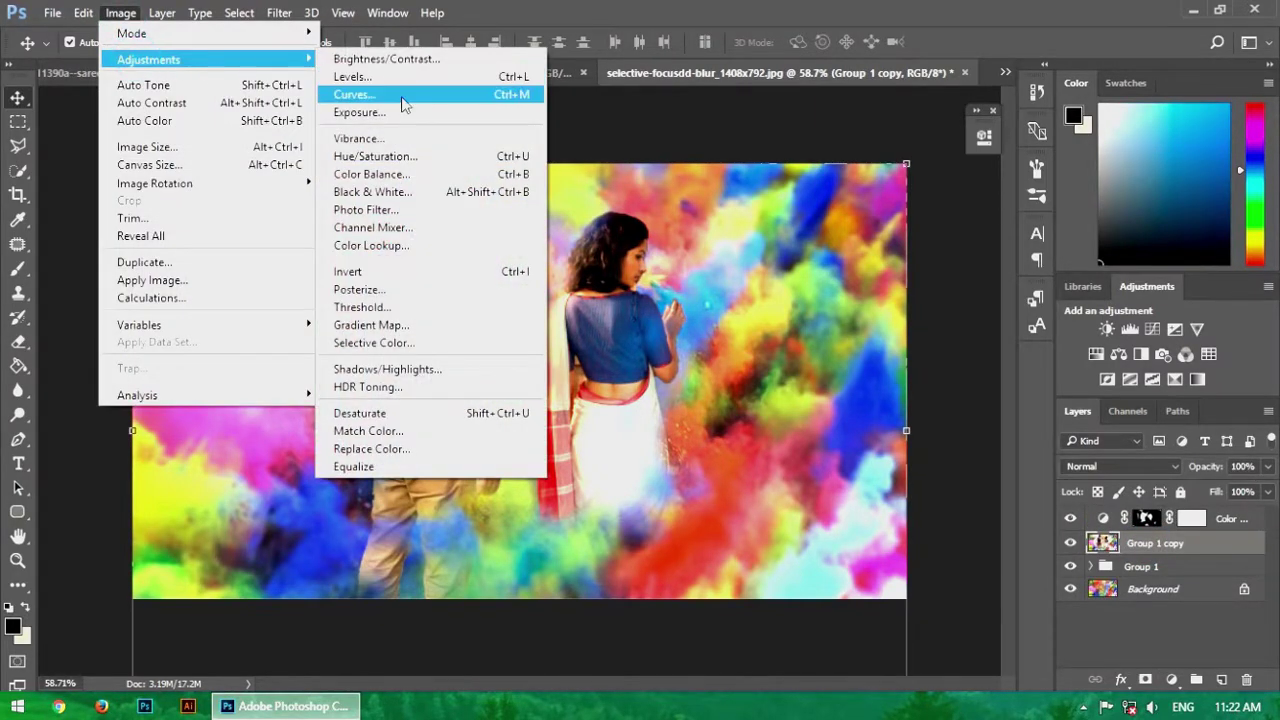
left_click(409, 176)
left_click_drag(1042, 37, 963, 29)
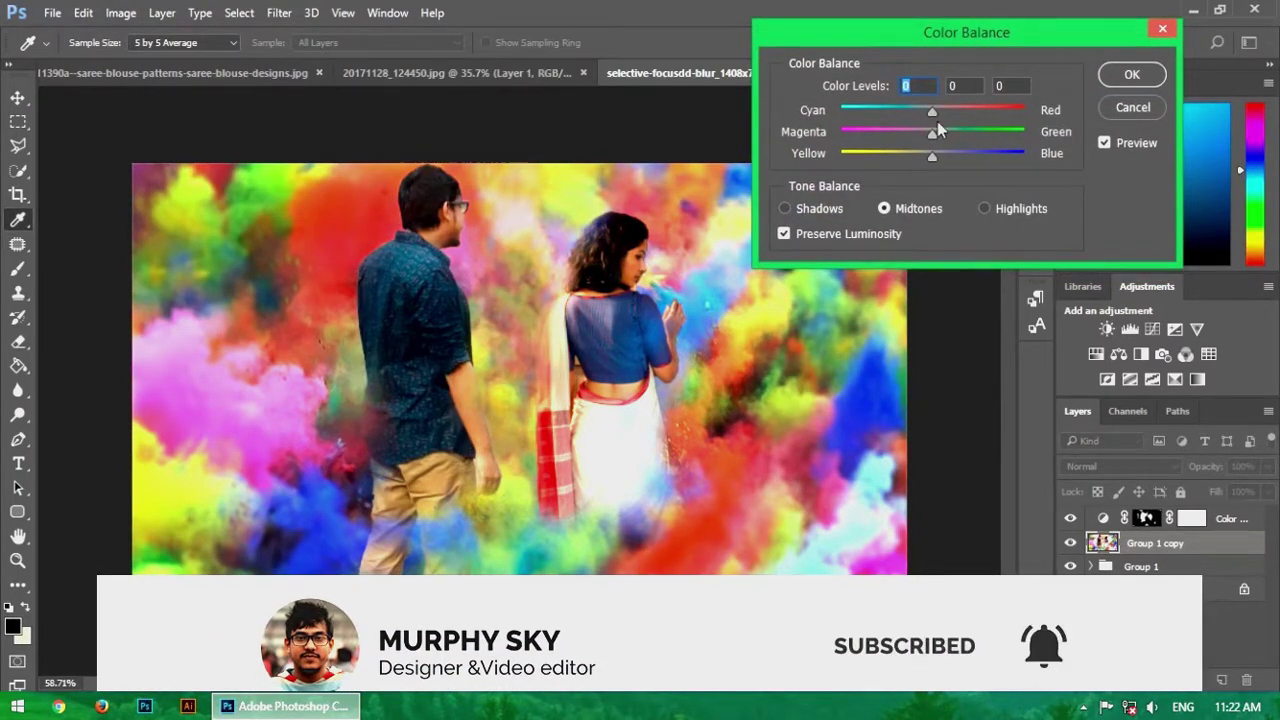
left_click_drag(932, 111, 909, 109)
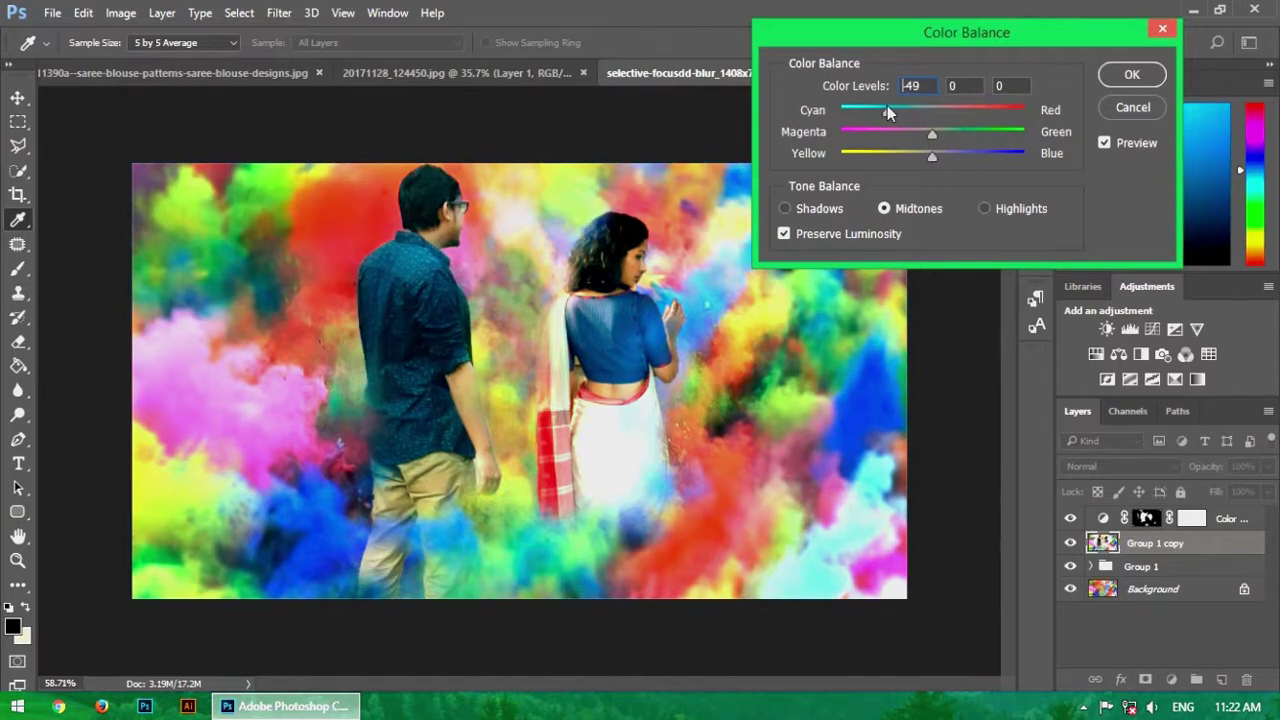
left_click_drag(895, 105, 906, 106)
mouse_move(900, 110)
left_mouse_down()
mouse_move(961, 157)
mouse_move(918, 160)
mouse_move(905, 113)
left_mouse_up()
- Apply the -30, -1, -15 midtone Color Balance to Group 1 copy
left_click(931, 133)
left_click(1131, 75)
key("v")
- Zoom in and out to review the finished powder-burst composite
scroll(720, 206, "down", 2)
scroll(763, 274, "down", 2)
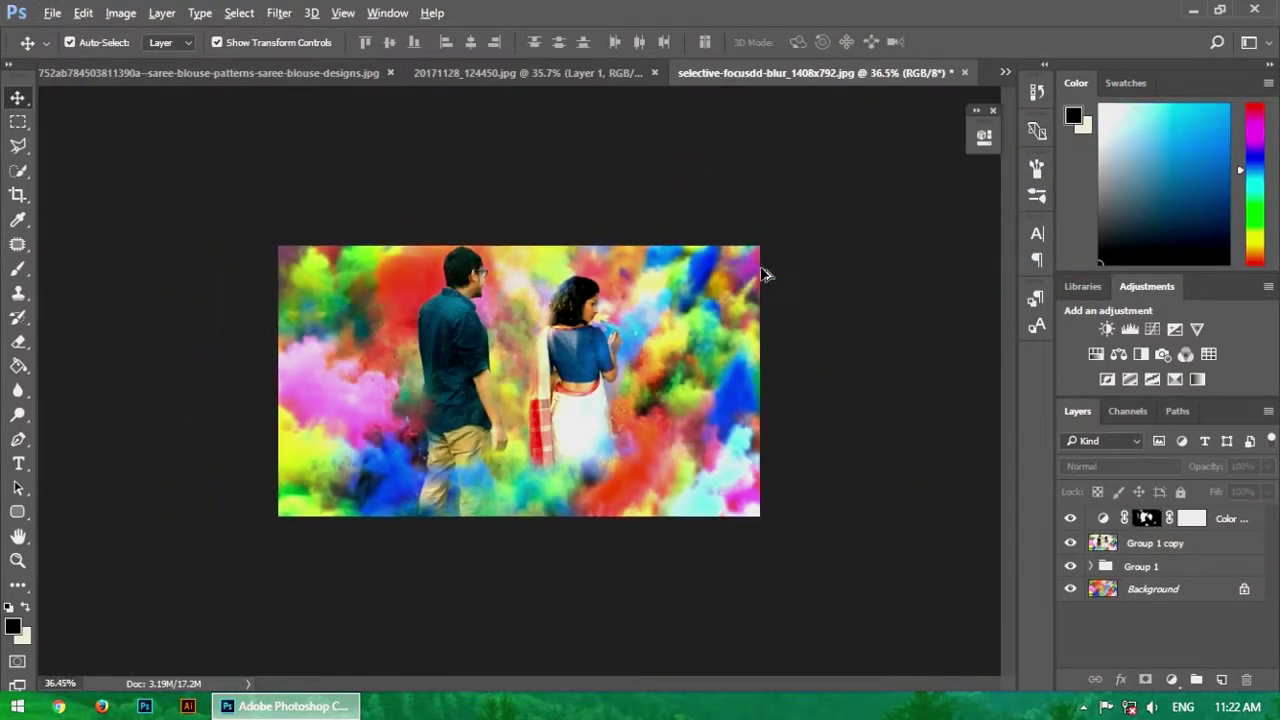
scroll(791, 300, "up", 4)
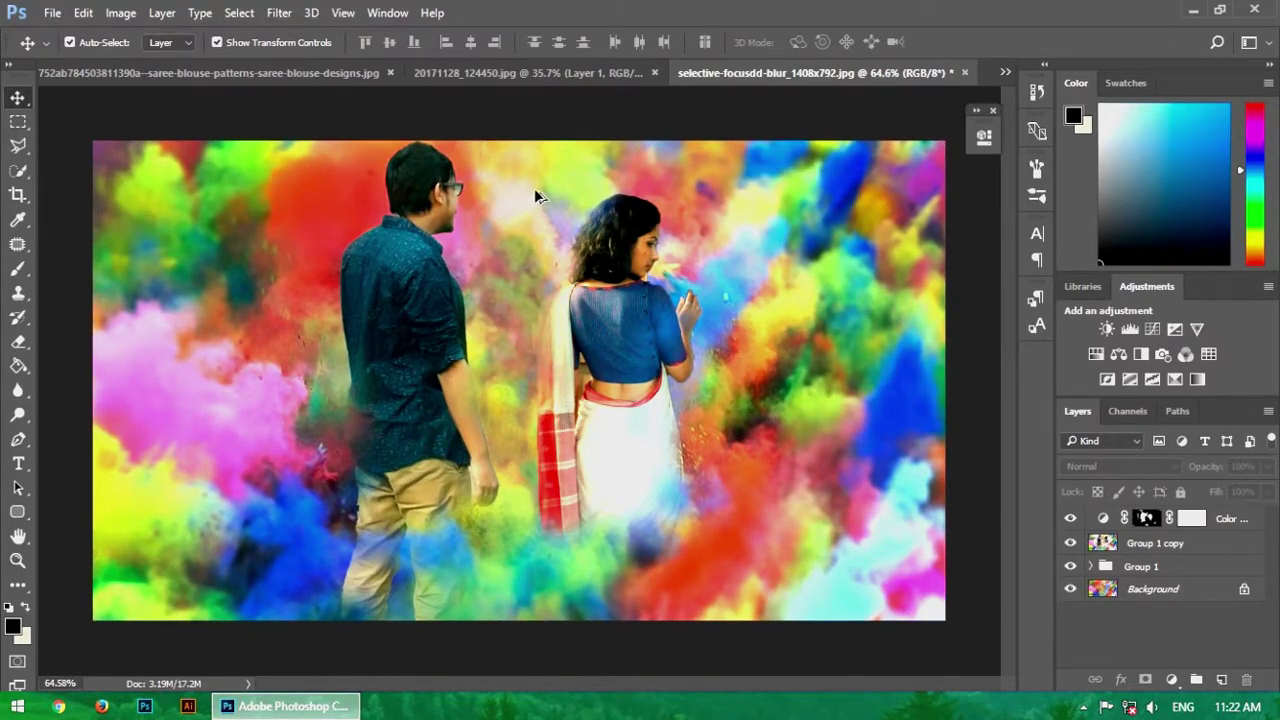
scroll(535, 191, "down", 3)
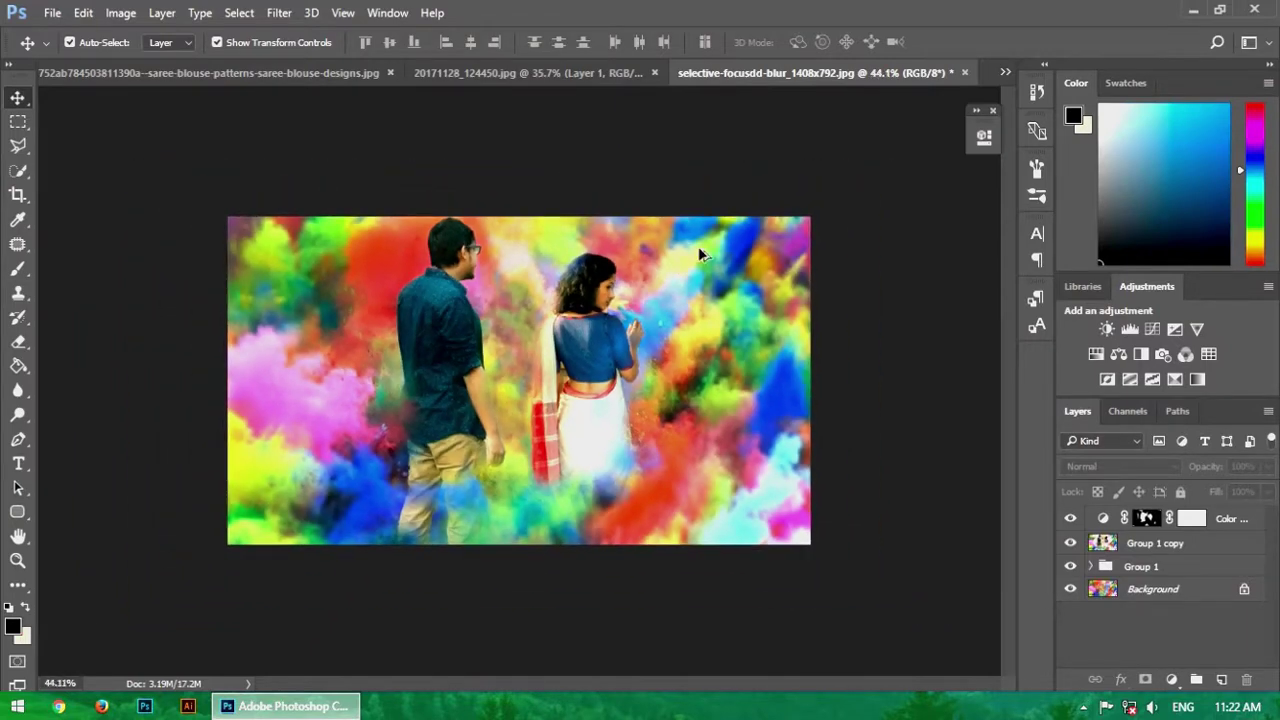
scroll(745, 350, "up", 2)
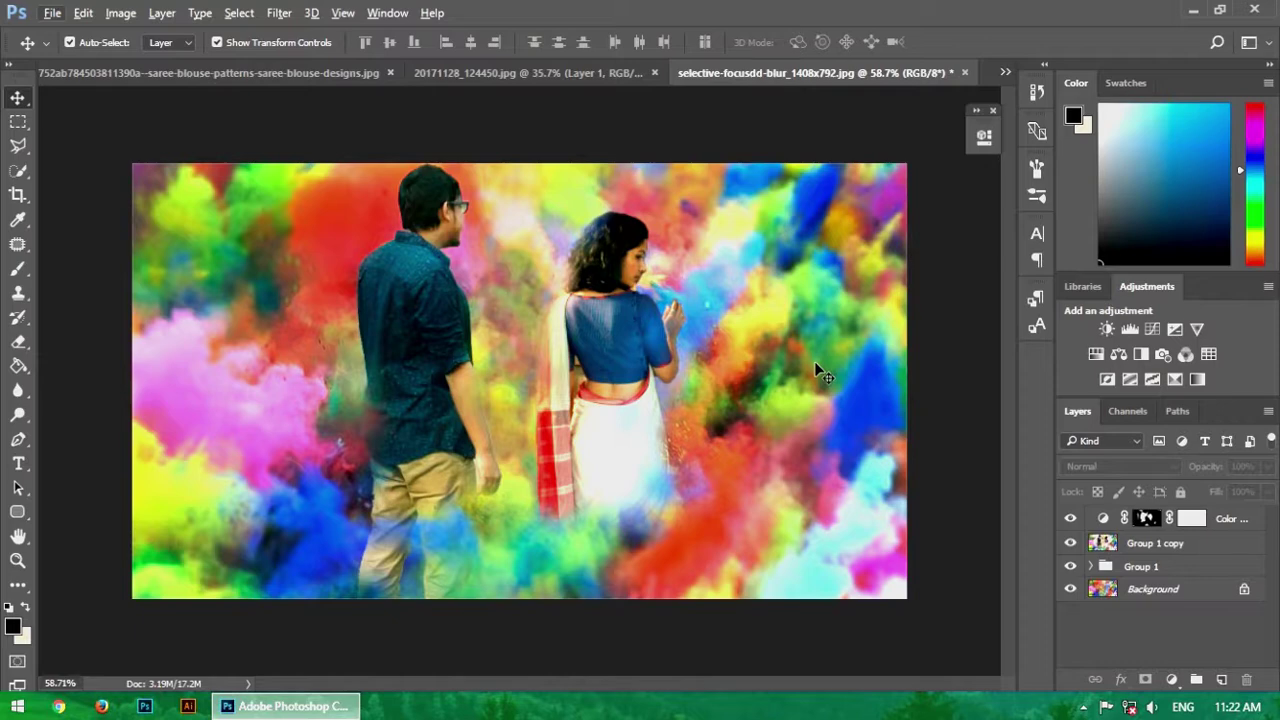
scroll(655, 310, "down", 1)
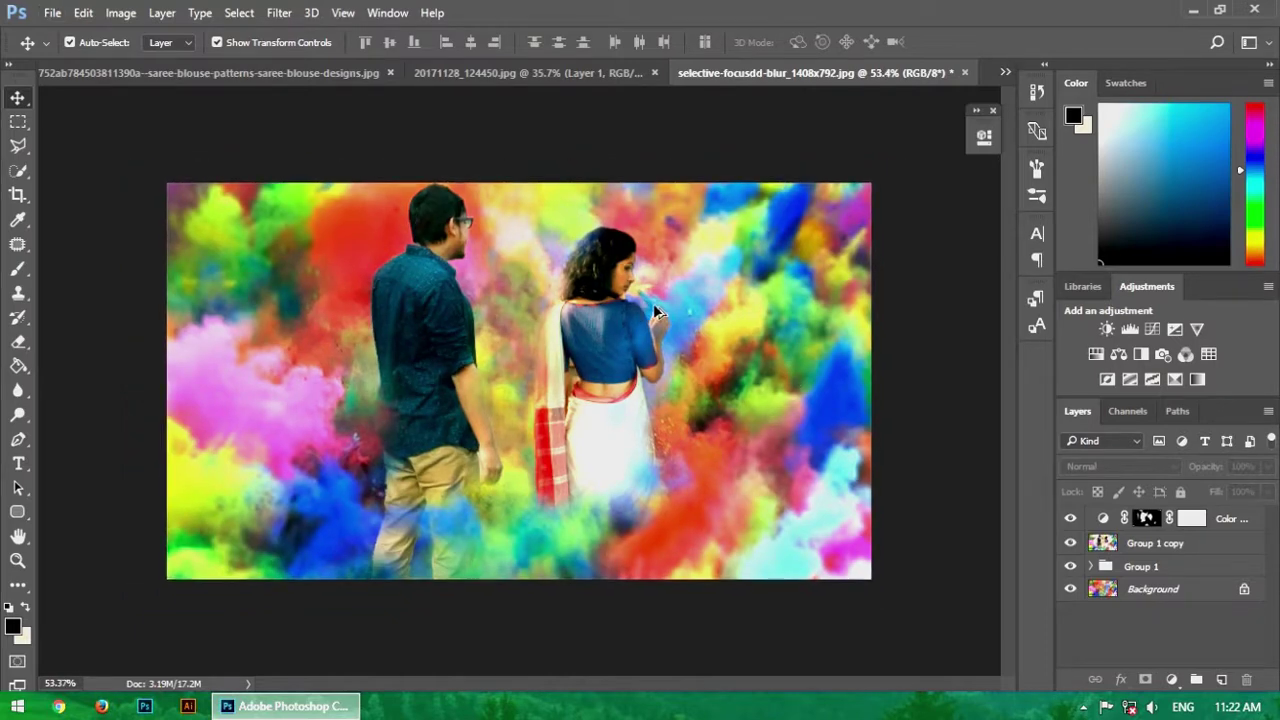
scroll(656, 311, "up", 1)
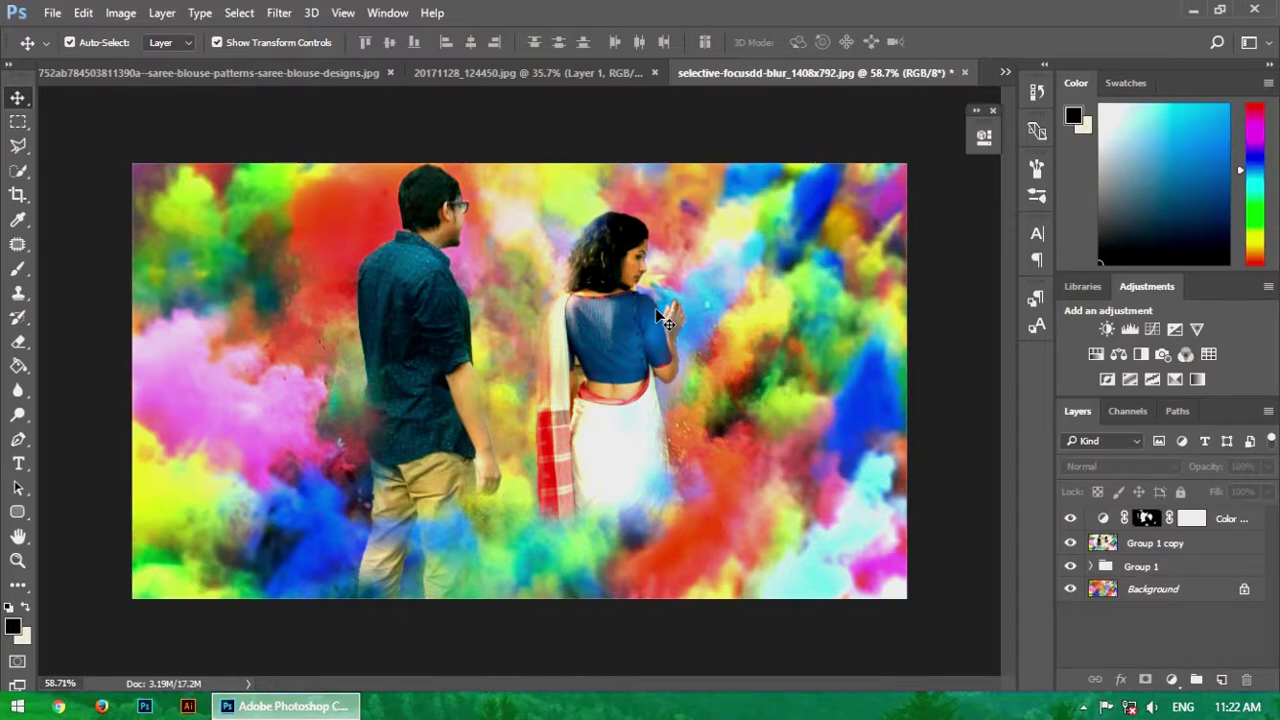
scroll(656, 318, "up", 1)
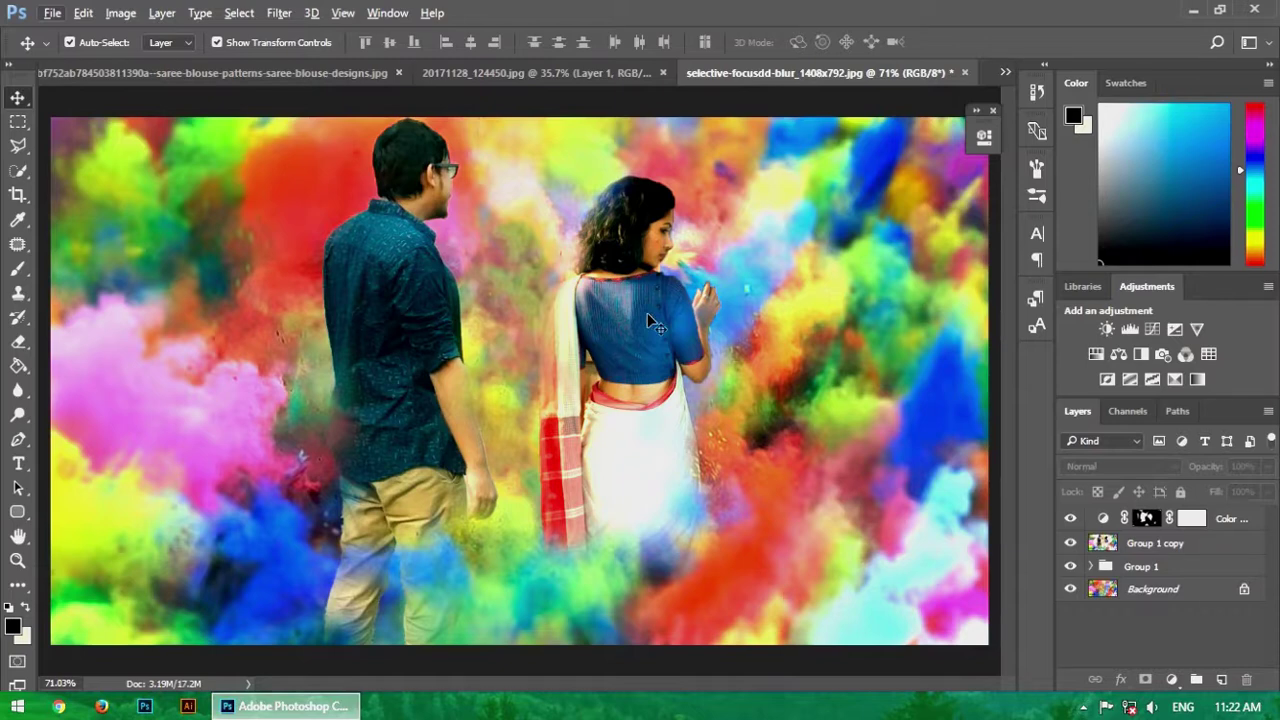
key("alt")
scroll(662, 325, "down", 1)
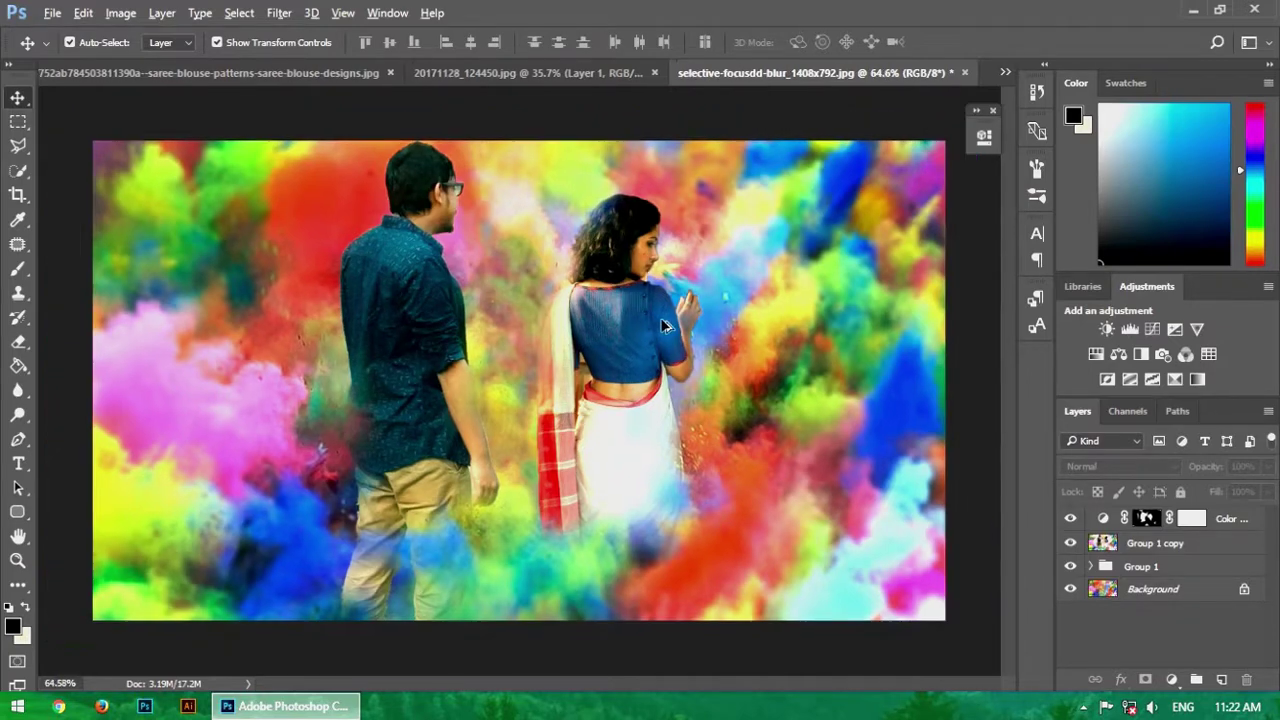